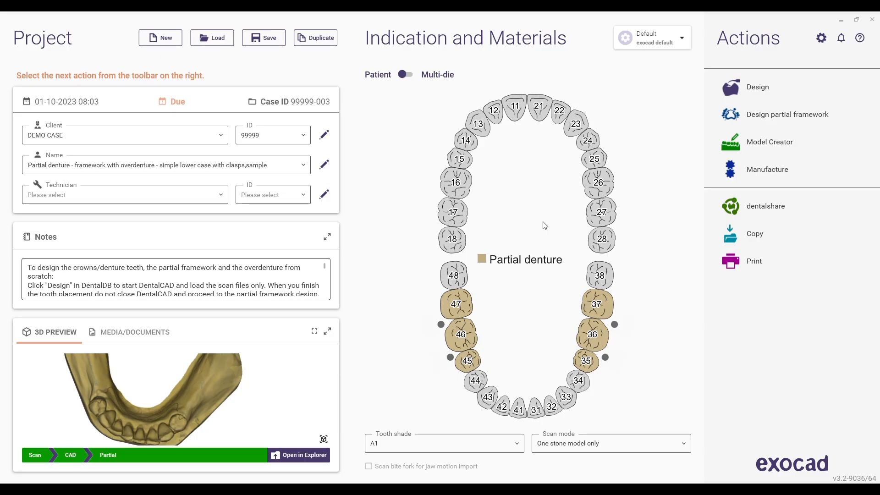
Step: Load the lower jaw scan for the partial framework design and hide the reference parts
{"action": "left_click_drag", "start_coordinate": [138, 390], "coordinate": [156, 393]}
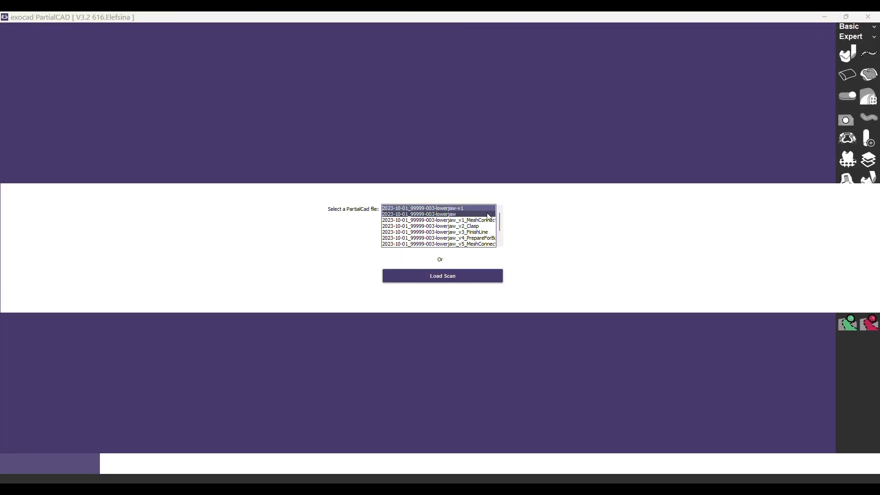
{"action": "left_click", "coordinate": [454, 278]}
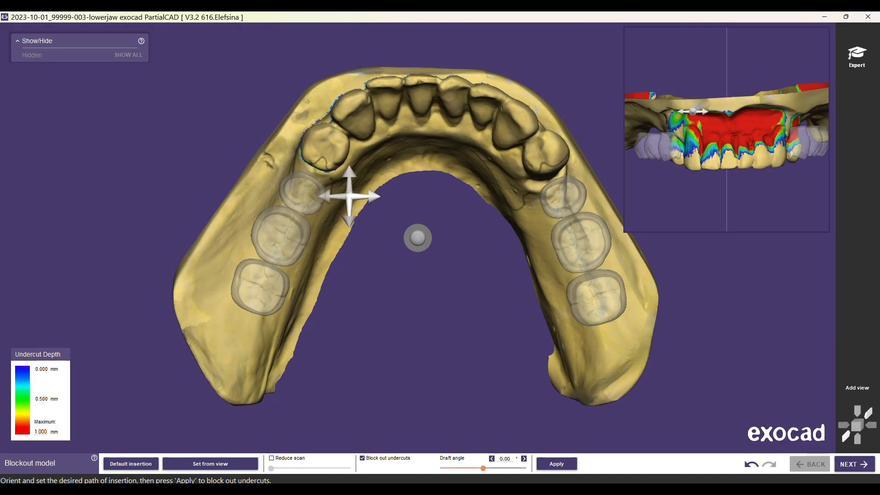
{"action": "mouse_move", "coordinate": [423, 232]}
{"action": "right_mouse_down"}
{"action": "mouse_move", "coordinate": [423, 138]}
{"action": "mouse_move", "coordinate": [468, 163]}
{"action": "mouse_move", "coordinate": [418, 257]}
{"action": "mouse_move", "coordinate": [438, 229]}
{"action": "right_mouse_up"}
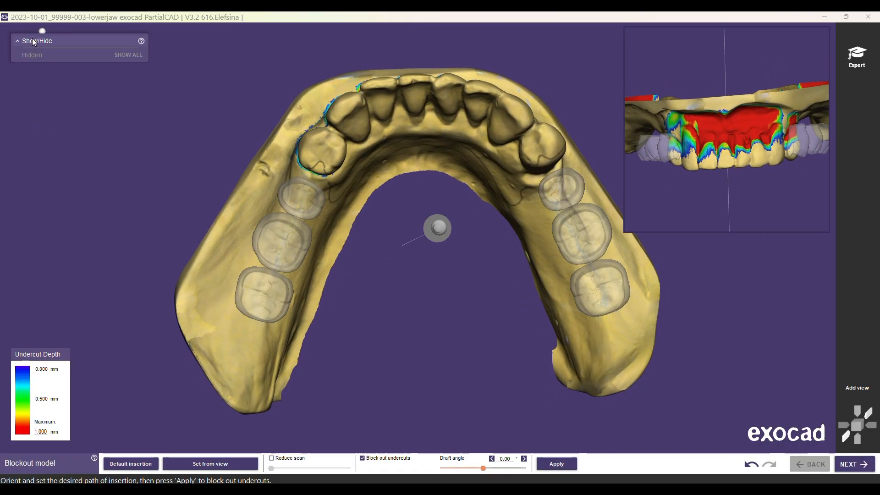
{"action": "left_click", "coordinate": [26, 51]}
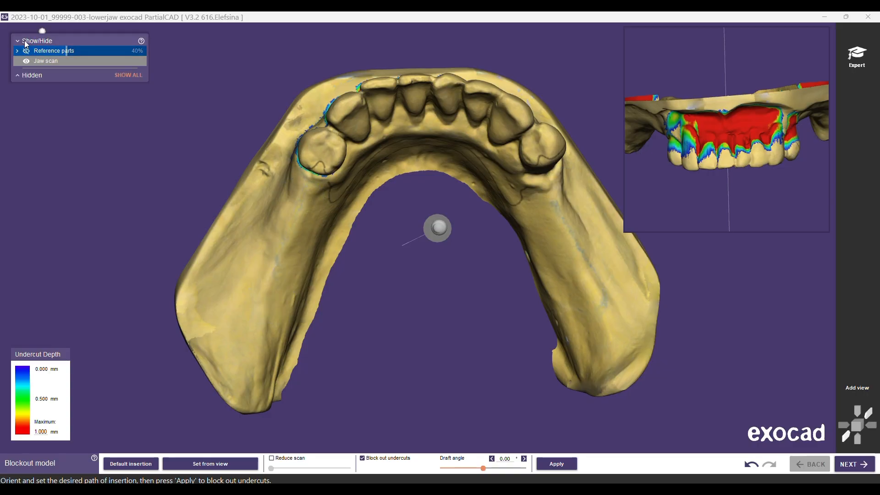
Step: Tilt the path of insertion slightly by hand and check the undercuts around the front teeth from the occlusal view
{"action": "left_click_drag", "start_coordinate": [439, 228], "coordinate": [410, 249]}
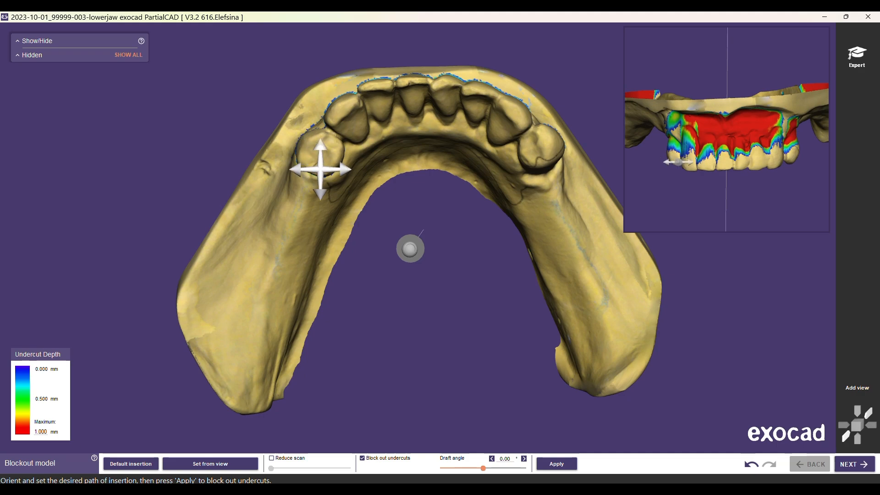
{"action": "scroll", "coordinate": [539, 207], "scroll_direction": "up", "scroll_amount": 2}
{"action": "scroll", "coordinate": [537, 207], "scroll_direction": "up", "scroll_amount": 3}
{"action": "scroll", "coordinate": [460, 184], "scroll_direction": "down", "scroll_amount": 2}
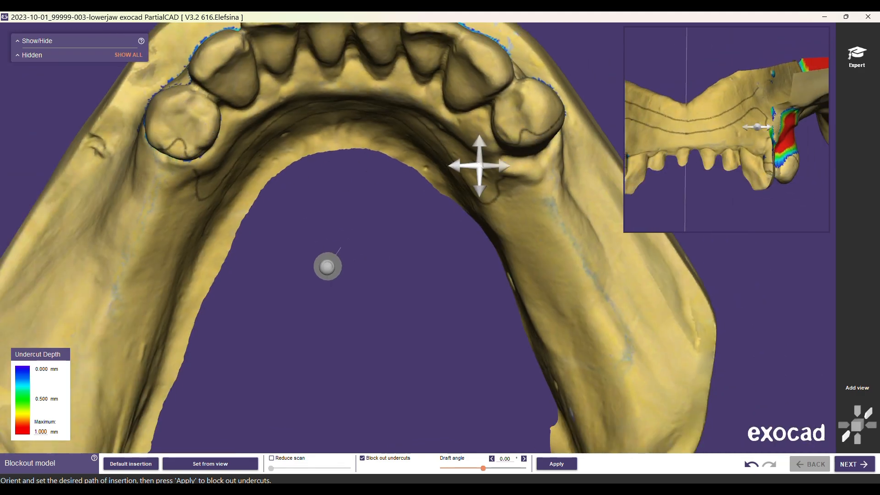
{"action": "scroll", "coordinate": [320, 173], "scroll_direction": "down", "scroll_amount": 2}
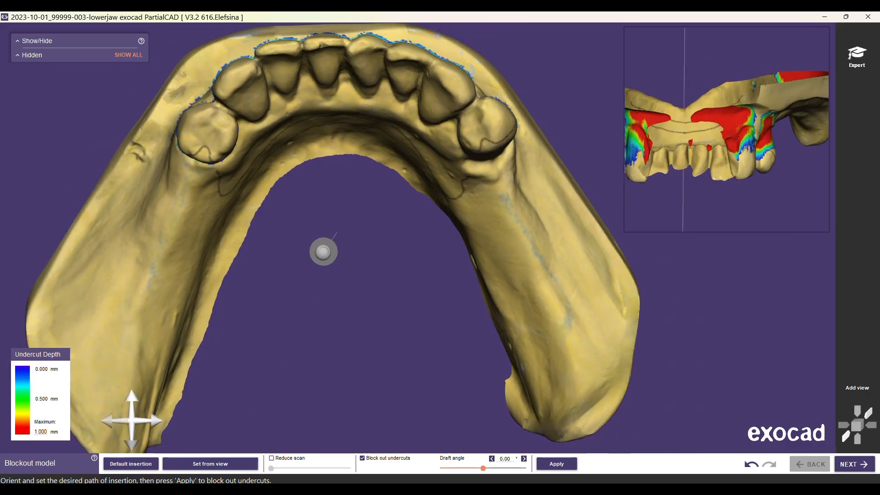
{"action": "right_click_drag", "start_coordinate": [370, 226], "coordinate": [289, 236]}
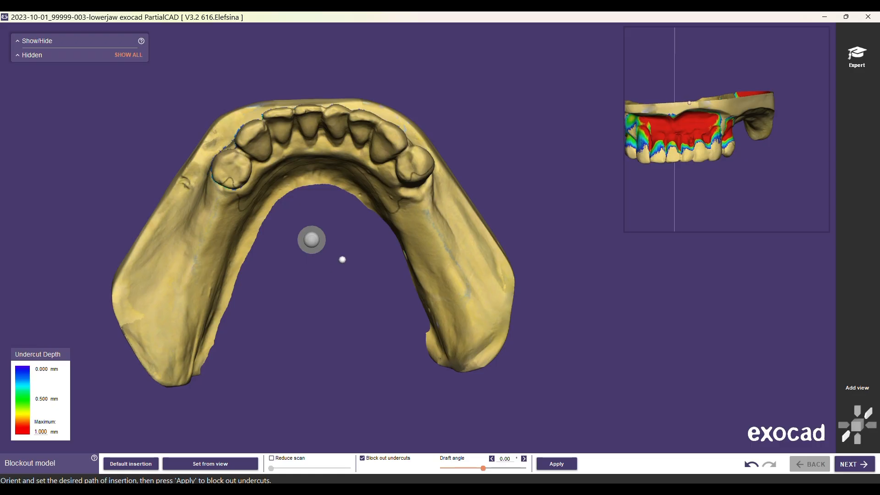
{"action": "middle_click_drag", "start_coordinate": [316, 287], "coordinate": [412, 296]}
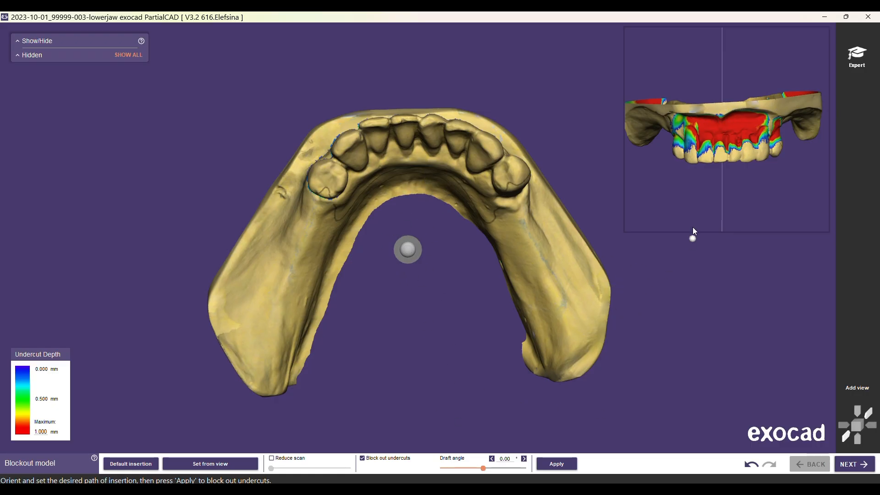
Step: Examine the undercut colour map on the lower jaw model from the cheek side, obliquely and from the occlusal view
{"action": "mouse_move", "coordinate": [403, 374]}
{"action": "right_mouse_down"}
{"action": "mouse_move", "coordinate": [411, 330]}
{"action": "mouse_move", "coordinate": [460, 351]}
{"action": "mouse_move", "coordinate": [557, 251]}
{"action": "mouse_move", "coordinate": [455, 310]}
{"action": "mouse_move", "coordinate": [403, 361]}
{"action": "right_mouse_up"}
{"action": "right_click", "coordinate": [403, 362]}
{"action": "left_click", "coordinate": [348, 177]}
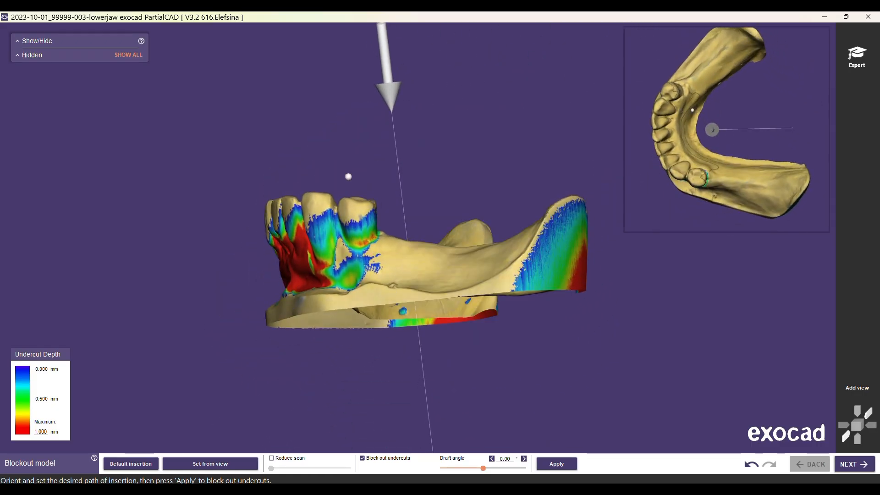
{"action": "right_click_drag", "start_coordinate": [389, 280], "coordinate": [353, 232]}
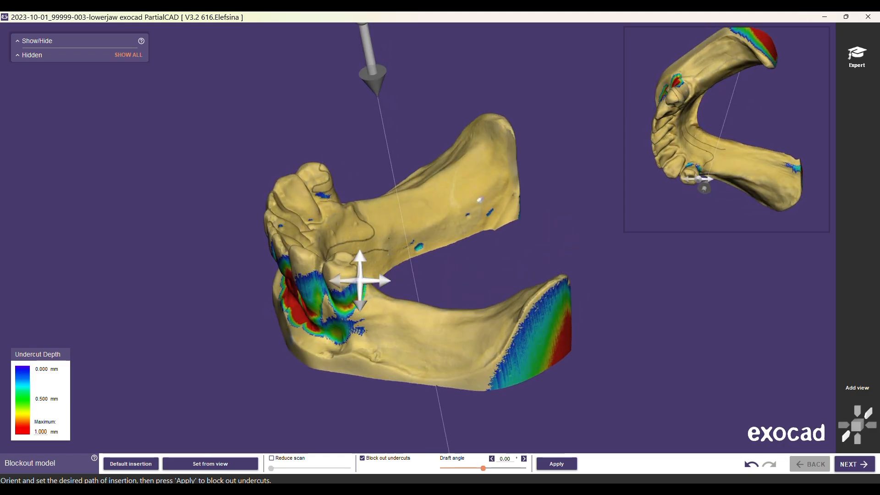
{"action": "right_click_drag", "start_coordinate": [463, 261], "coordinate": [398, 339]}
{"action": "right_click_drag", "start_coordinate": [345, 274], "coordinate": [354, 276]}
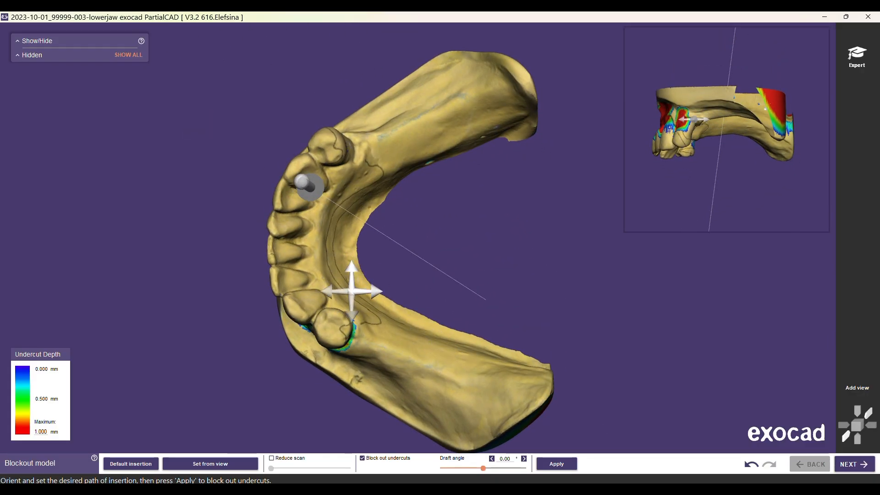
{"action": "right_click_drag", "start_coordinate": [425, 335], "coordinate": [420, 282]}
{"action": "right_click_drag", "start_coordinate": [383, 336], "coordinate": [416, 289]}
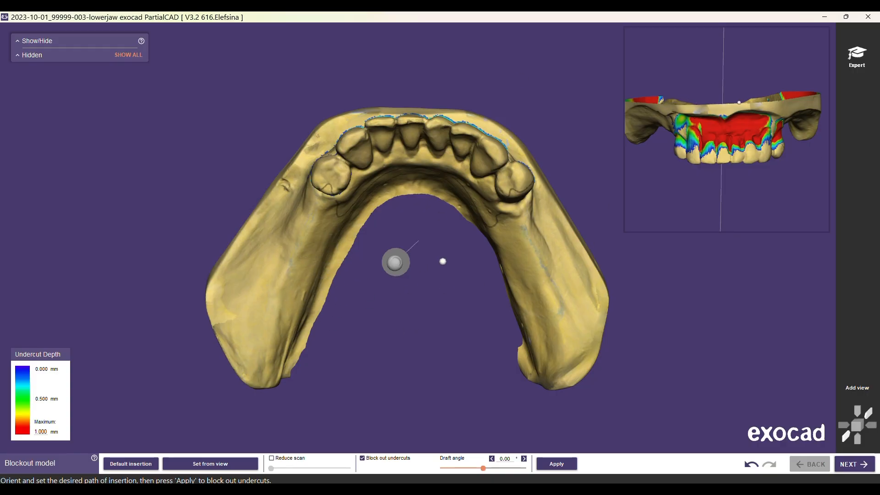
{"action": "right_click_drag", "start_coordinate": [441, 263], "coordinate": [444, 261]}
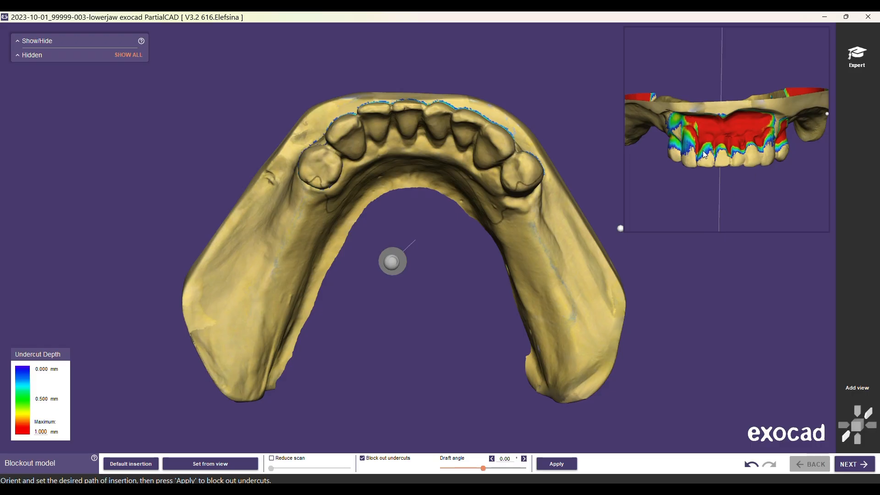
Step: Examine the undercut depth around the premolar beside the edentulous ridge from close range
{"action": "right_click_drag", "start_coordinate": [449, 321], "coordinate": [516, 202]}
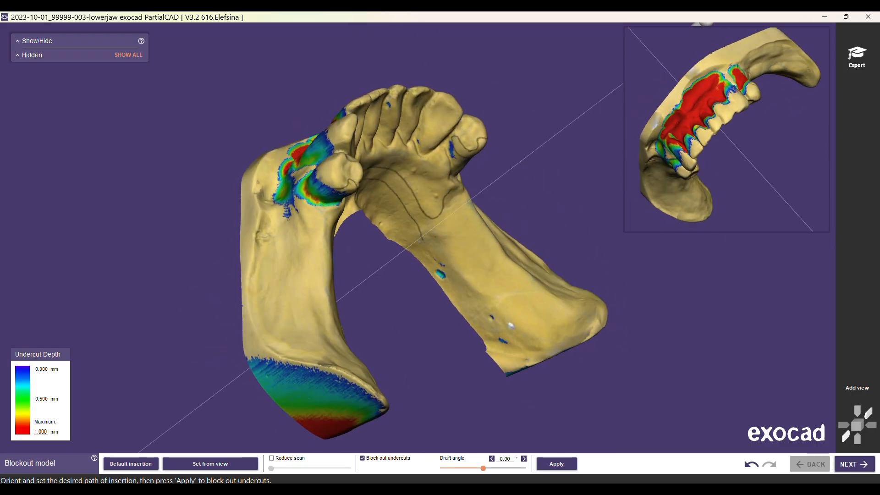
{"action": "scroll", "coordinate": [330, 153], "scroll_direction": "up", "scroll_amount": 8}
{"action": "scroll", "coordinate": [330, 152], "scroll_direction": "up", "scroll_amount": 3}
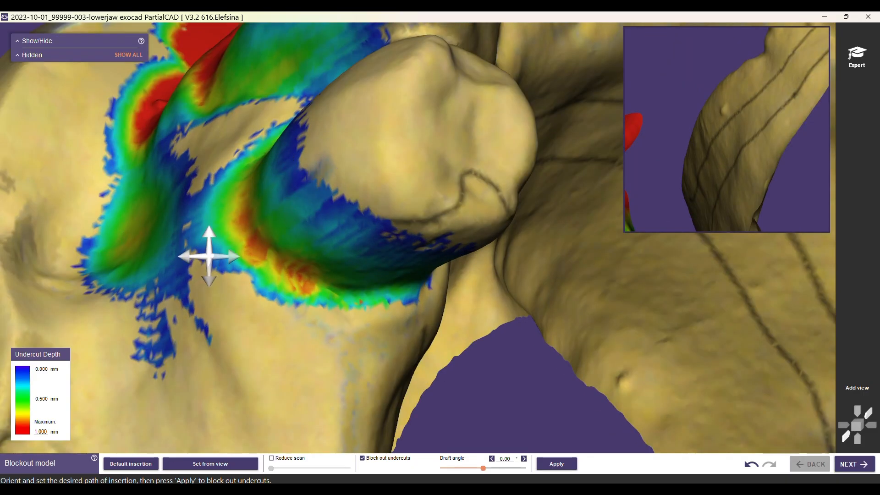
{"action": "scroll", "coordinate": [386, 136], "scroll_direction": "down", "scroll_amount": 3}
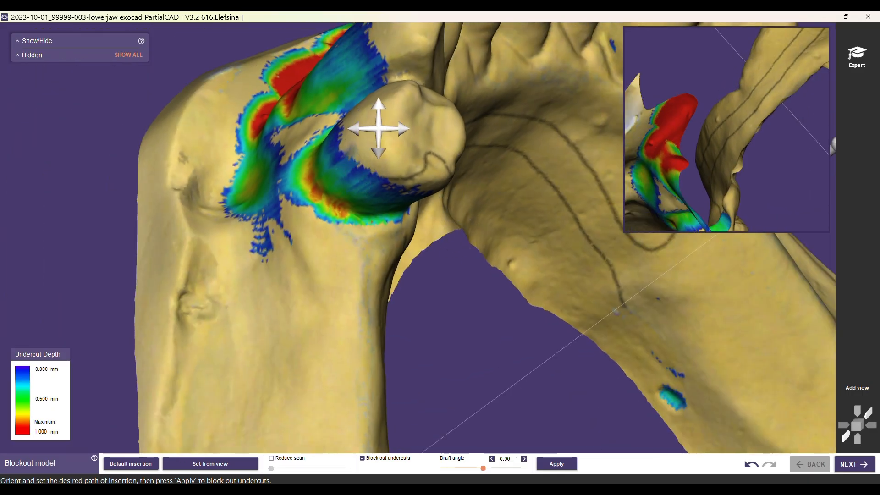
{"action": "right_click_drag", "start_coordinate": [342, 153], "coordinate": [360, 183]}
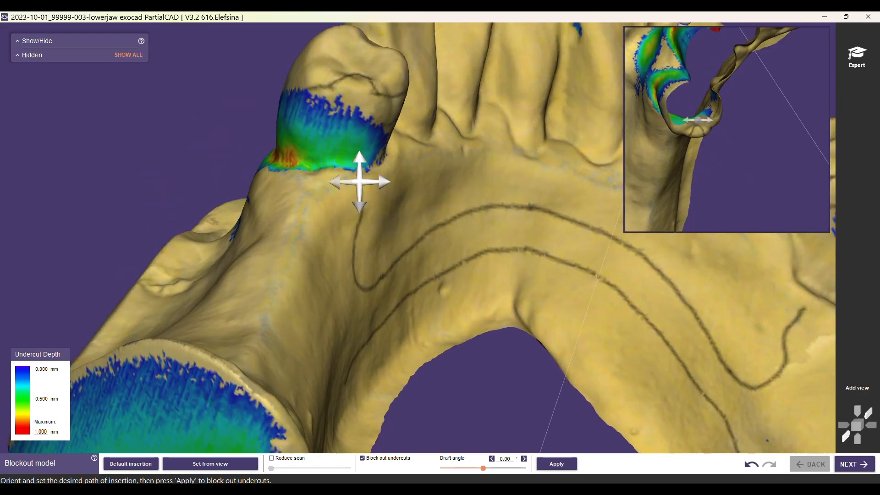
{"action": "right_click", "coordinate": [331, 138]}
{"action": "left_click", "coordinate": [268, 174]}
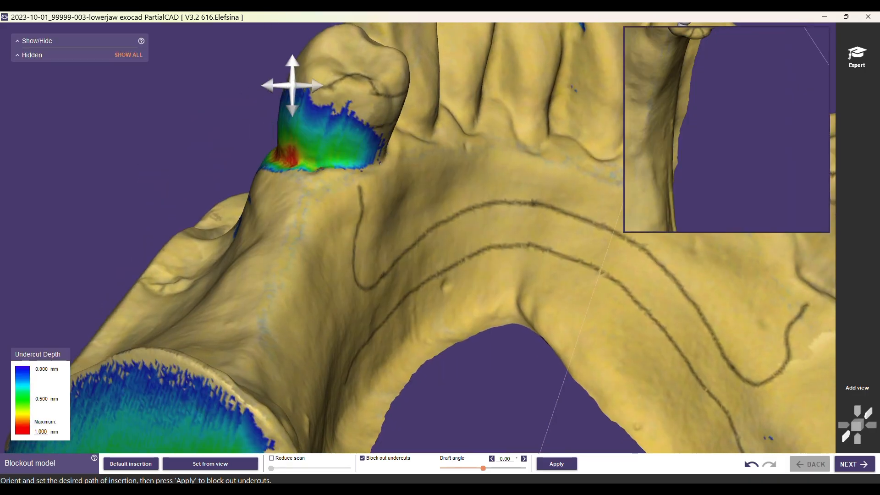
{"action": "right_click_drag", "start_coordinate": [317, 140], "coordinate": [348, 173]}
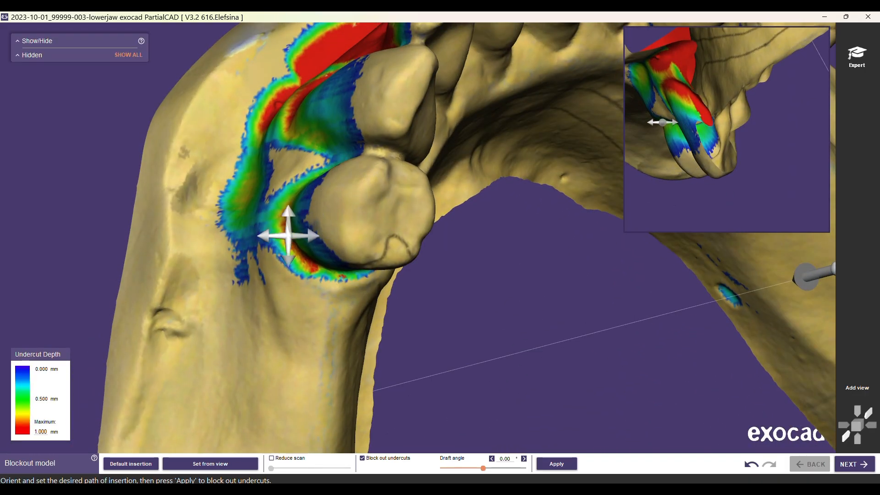
{"action": "right_click_drag", "start_coordinate": [360, 252], "coordinate": [436, 300]}
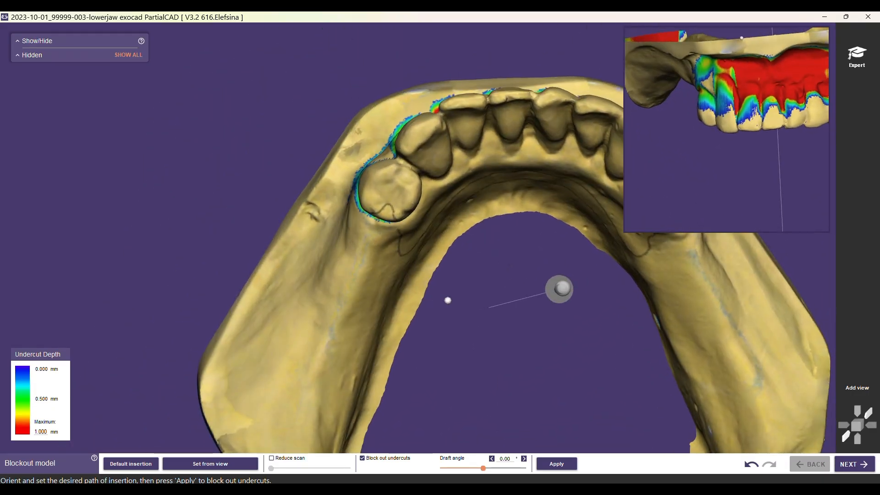
Step: Fine-tune the path of insertion in the occlusal view and set it from the current view direction
{"action": "middle_click_drag", "start_coordinate": [629, 326], "coordinate": [512, 281]}
{"action": "scroll", "coordinate": [512, 281], "scroll_direction": "down", "scroll_amount": 3}
{"action": "left_click_drag", "start_coordinate": [463, 253], "coordinate": [422, 287]}
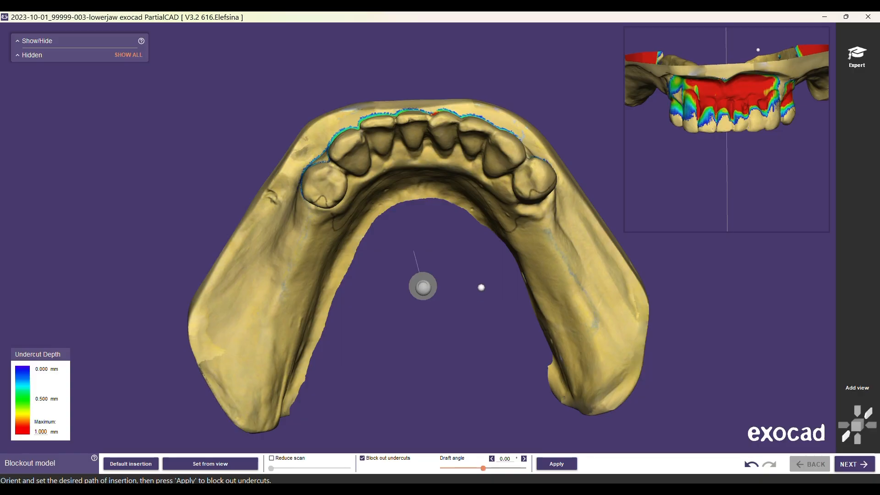
{"action": "right_click_drag", "start_coordinate": [480, 287], "coordinate": [424, 311]}
{"action": "mouse_move", "coordinate": [425, 269]}
{"action": "left_mouse_down"}
{"action": "mouse_move", "coordinate": [425, 252]}
{"action": "mouse_move", "coordinate": [417, 260]}
{"action": "left_mouse_up"}
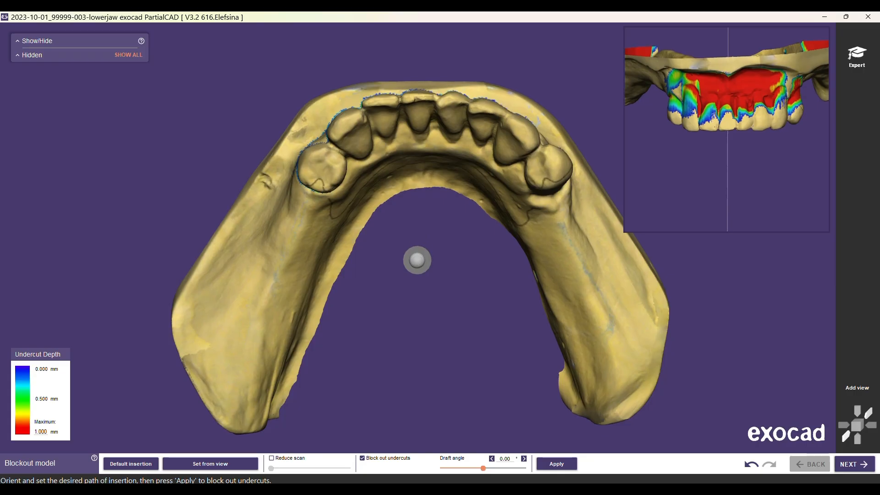
{"action": "left_click", "coordinate": [228, 465]}
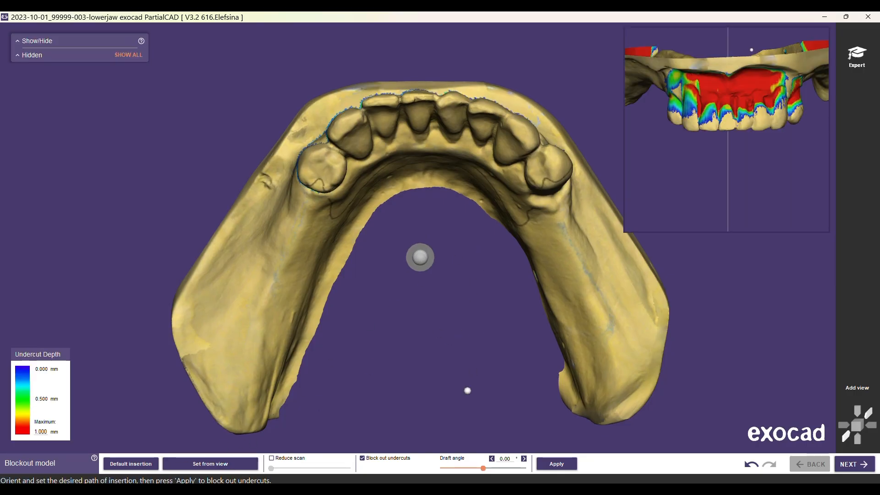
Step: Set the maximum of the undercut depth scale to 0.5 mm while viewing the premolar's undercut
{"action": "right_click_drag", "start_coordinate": [447, 345], "coordinate": [437, 310]}
{"action": "right_click_drag", "start_coordinate": [534, 355], "coordinate": [579, 179]}
{"action": "scroll", "coordinate": [481, 155], "scroll_direction": "up", "scroll_amount": 5}
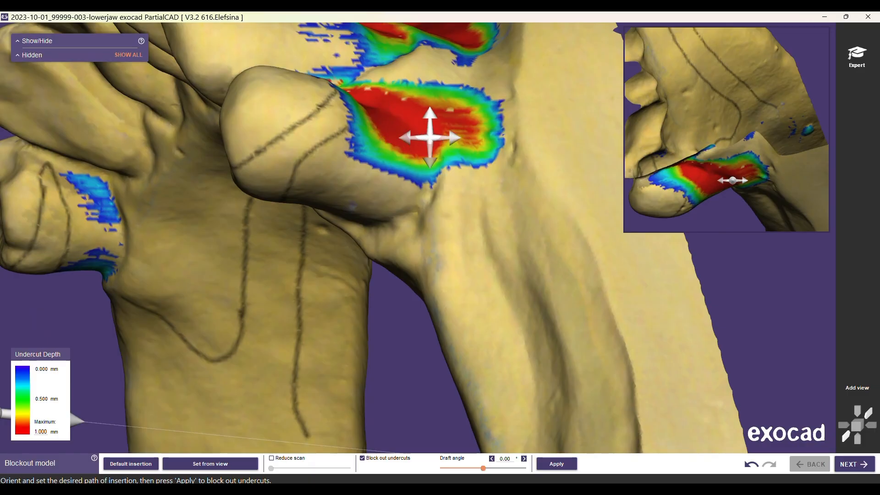
{"action": "left_click", "coordinate": [44, 431]}
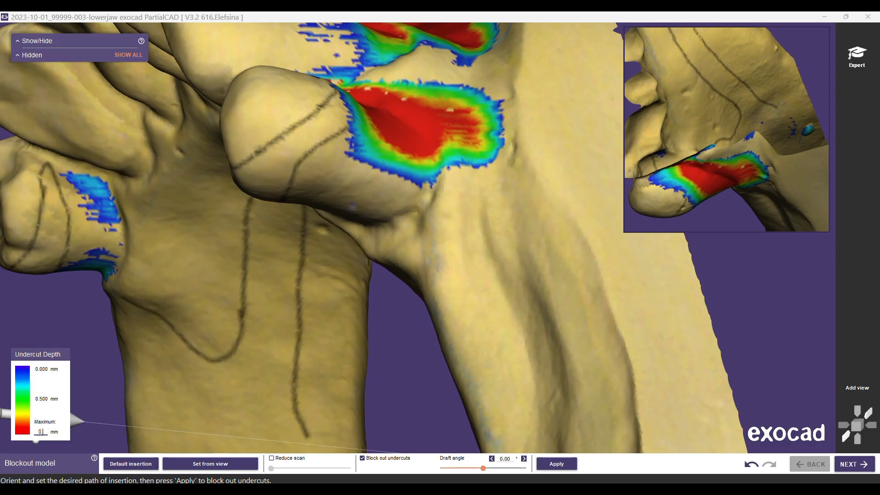
{"action": "key", "text": "Return"}
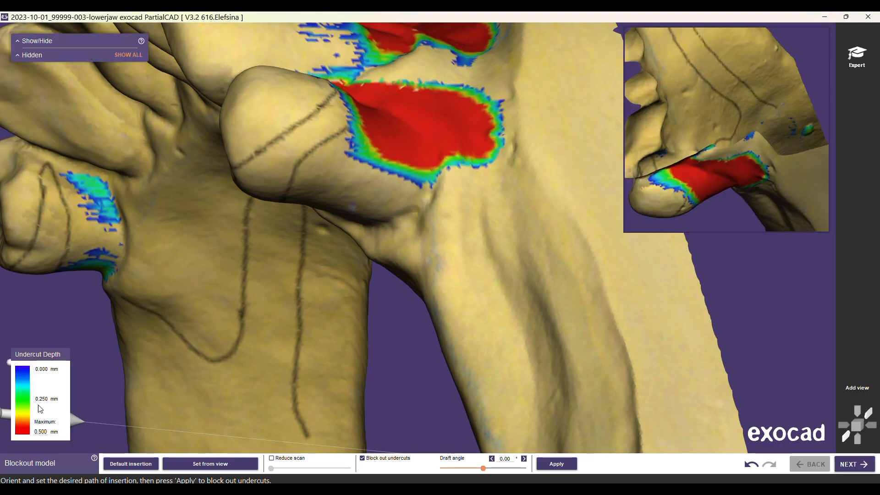
Step: Apply the undercut blockout with a 0.00° draft angle and proceed to editing the blockout
{"action": "right_click_drag", "start_coordinate": [318, 146], "coordinate": [323, 164]}
{"action": "scroll", "coordinate": [332, 214], "scroll_direction": "up", "scroll_amount": 3}
{"action": "right_click_drag", "start_coordinate": [337, 355], "coordinate": [367, 363]}
{"action": "scroll", "coordinate": [394, 344], "scroll_direction": "up", "scroll_amount": 3}
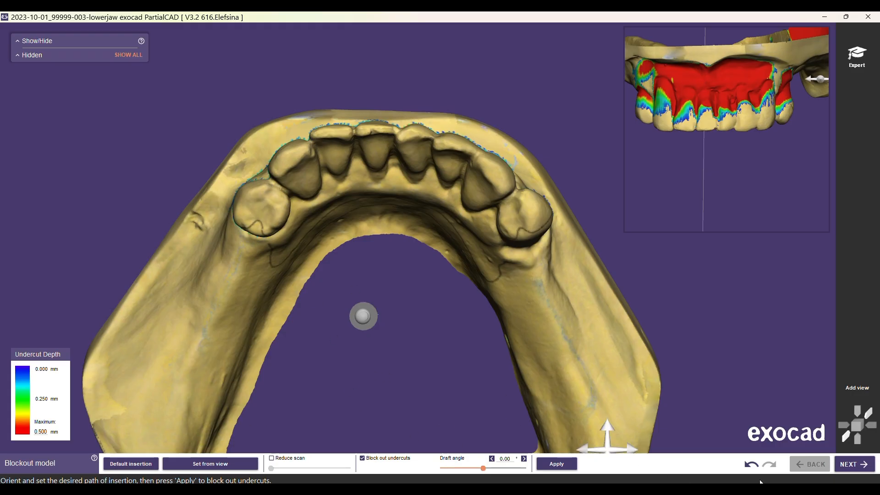
{"action": "left_click", "coordinate": [556, 464]}
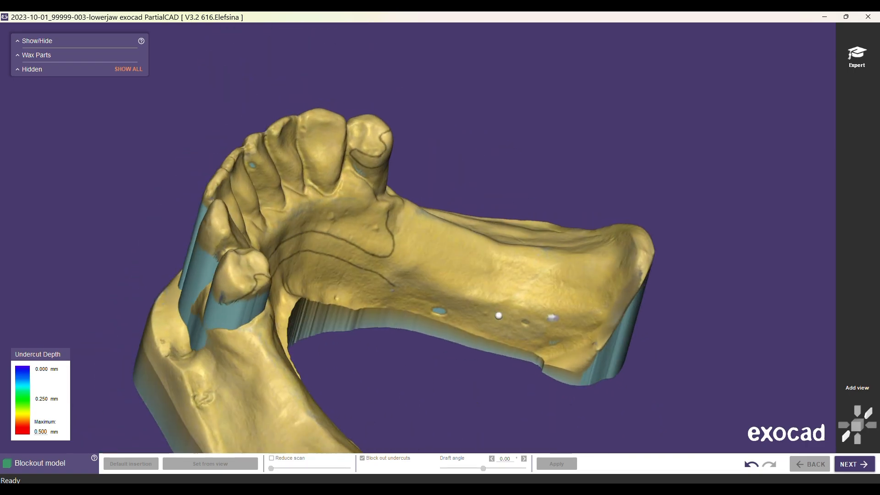
{"action": "left_click", "coordinate": [841, 467]}
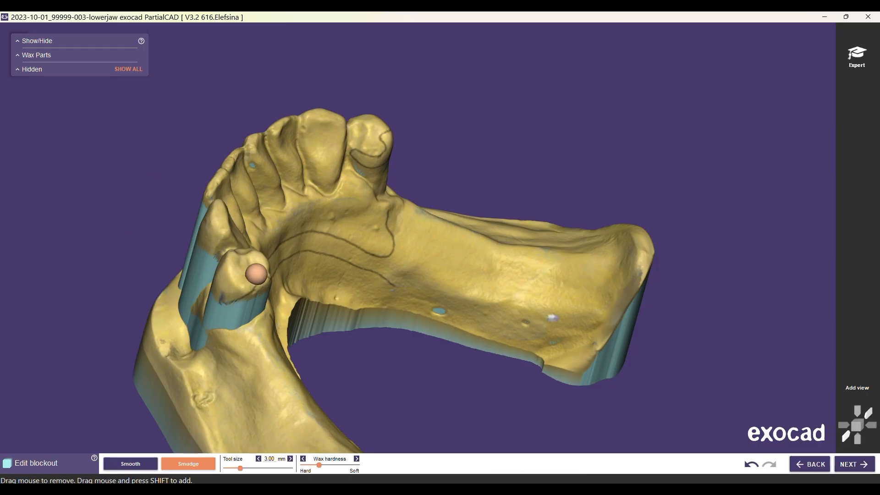
Step: Remove blockout wax along the buccal undercut of the premolar beside the edentulous ridge using the Smudge tool at 1.25 mm
{"action": "scroll", "coordinate": [293, 260], "scroll_direction": "down", "scroll_amount": 2}
{"action": "scroll", "coordinate": [293, 258], "scroll_direction": "down", "scroll_amount": 2}
{"action": "mouse_move", "coordinate": [296, 258]}
{"action": "right_mouse_down"}
{"action": "mouse_move", "coordinate": [359, 229]}
{"action": "mouse_move", "coordinate": [355, 241]}
{"action": "right_mouse_up"}
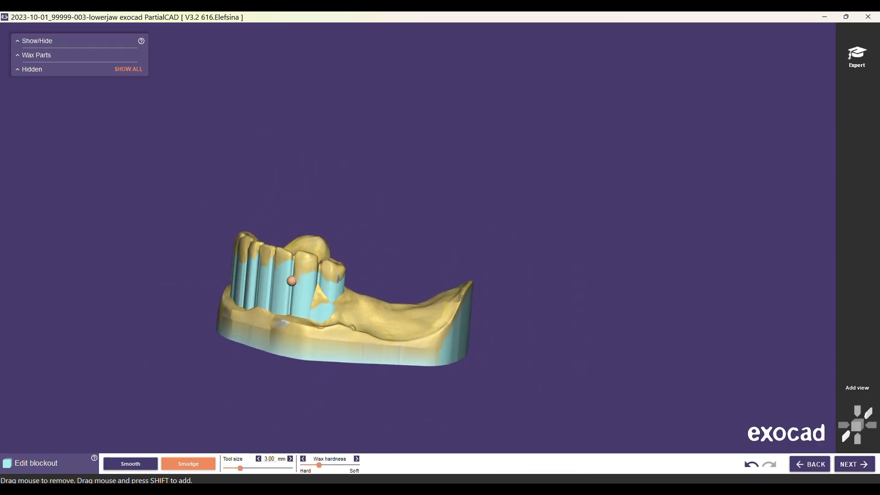
{"action": "scroll", "coordinate": [277, 289], "scroll_direction": "up", "scroll_amount": 5}
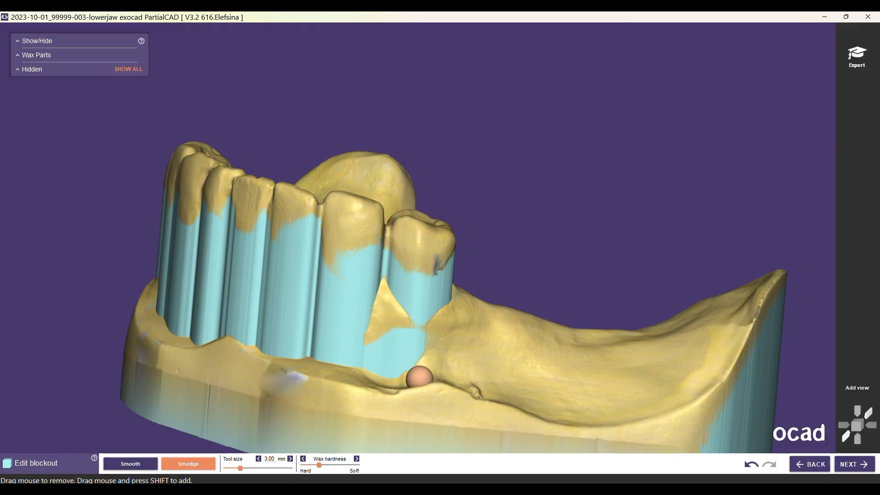
{"action": "mouse_move", "coordinate": [315, 376]}
{"action": "right_mouse_down"}
{"action": "mouse_move", "coordinate": [496, 390]}
{"action": "mouse_move", "coordinate": [678, 357]}
{"action": "mouse_move", "coordinate": [660, 441]}
{"action": "mouse_move", "coordinate": [687, 348]}
{"action": "mouse_move", "coordinate": [734, 294]}
{"action": "mouse_move", "coordinate": [716, 344]}
{"action": "mouse_move", "coordinate": [715, 307]}
{"action": "mouse_move", "coordinate": [709, 343]}
{"action": "mouse_move", "coordinate": [356, 344]}
{"action": "mouse_move", "coordinate": [328, 372]}
{"action": "right_mouse_up"}
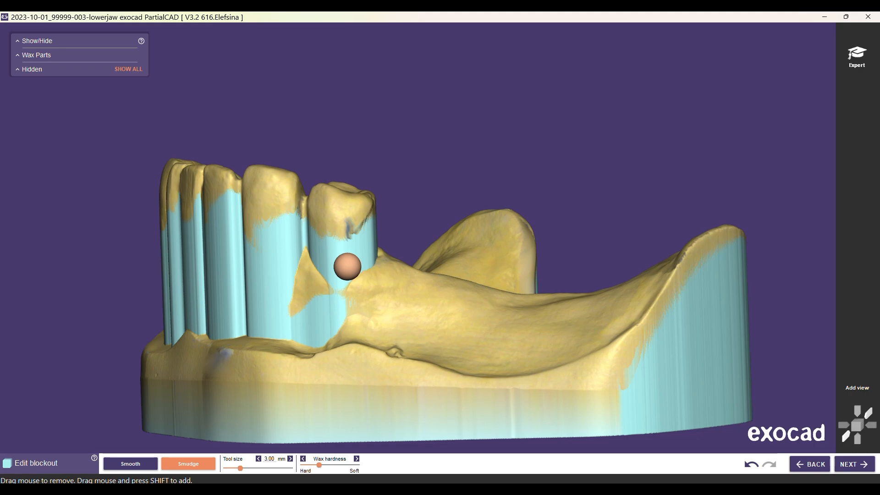
{"action": "scroll", "coordinate": [348, 267], "scroll_direction": "up", "scroll_amount": 5}
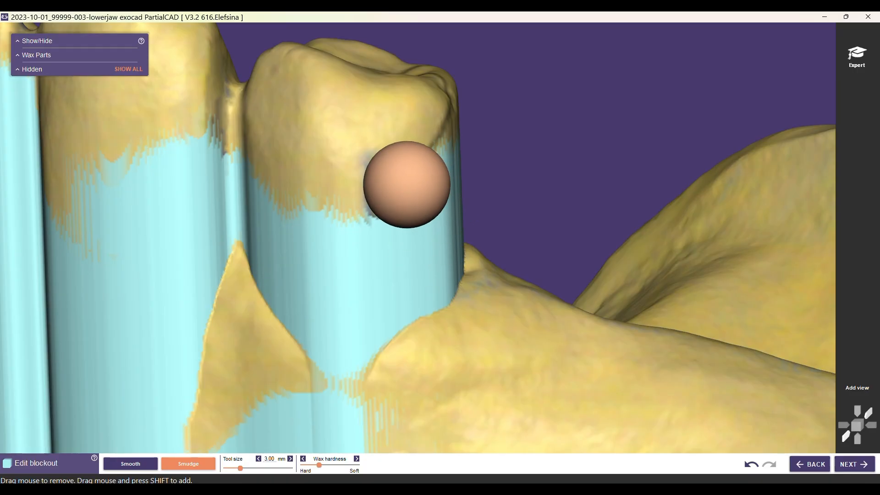
{"action": "scroll", "coordinate": [401, 179], "scroll_direction": "down", "scroll_amount": 5, "text": "ctrl"}
{"action": "scroll", "coordinate": [403, 184], "scroll_direction": "up", "scroll_amount": 2}
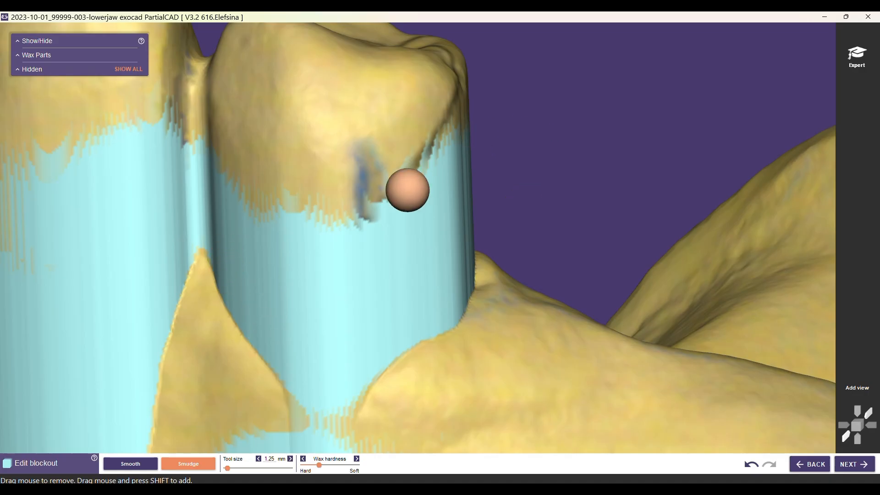
{"action": "mouse_move", "coordinate": [433, 155]}
{"action": "left_mouse_down"}
{"action": "mouse_move", "coordinate": [386, 220]}
{"action": "mouse_move", "coordinate": [326, 238]}
{"action": "mouse_move", "coordinate": [277, 238]}
{"action": "mouse_move", "coordinate": [267, 252]}
{"action": "mouse_move", "coordinate": [330, 257]}
{"action": "mouse_move", "coordinate": [287, 262]}
{"action": "mouse_move", "coordinate": [342, 256]}
{"action": "mouse_move", "coordinate": [331, 263]}
{"action": "mouse_move", "coordinate": [364, 256]}
{"action": "mouse_move", "coordinate": [372, 230]}
{"action": "mouse_move", "coordinate": [377, 250]}
{"action": "mouse_move", "coordinate": [411, 201]}
{"action": "left_mouse_up"}
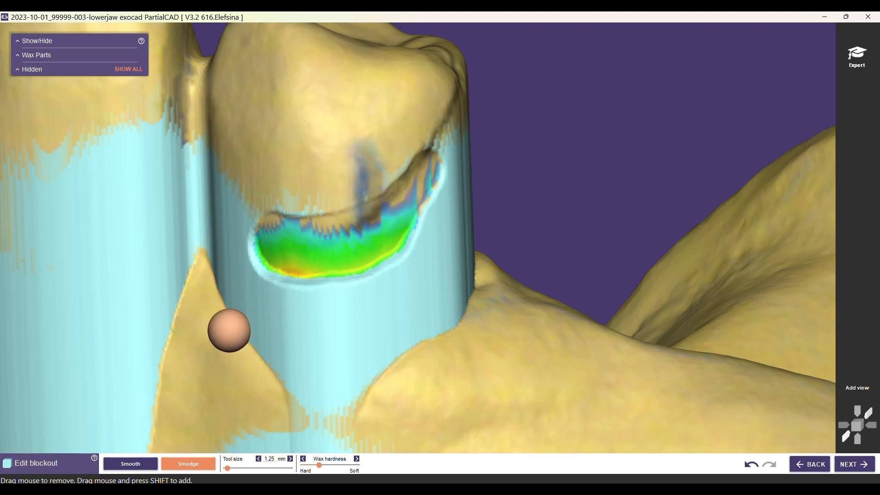
Step: Smooth the lower edge of the carved wax on this premolar with a 2.25 mm tool and a reduced smooth level
{"action": "left_click", "coordinate": [134, 465]}
{"action": "scroll", "coordinate": [280, 269], "scroll_direction": "up", "scroll_amount": 4, "text": "shift"}
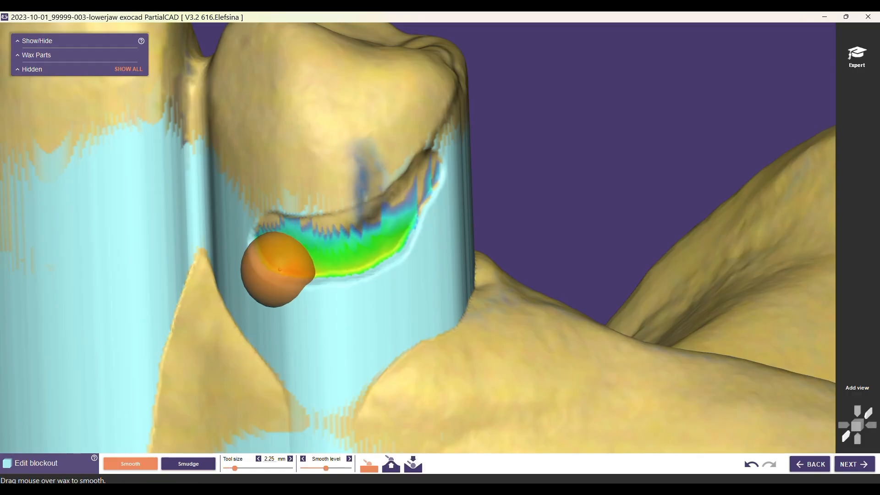
{"action": "scroll", "coordinate": [276, 270], "scroll_direction": "down", "scroll_amount": 2, "text": "ctrl"}
{"action": "mouse_move", "coordinate": [257, 274]}
{"action": "left_mouse_down"}
{"action": "mouse_move", "coordinate": [330, 285]}
{"action": "mouse_move", "coordinate": [385, 271]}
{"action": "mouse_move", "coordinate": [418, 257]}
{"action": "mouse_move", "coordinate": [417, 250]}
{"action": "left_mouse_up"}
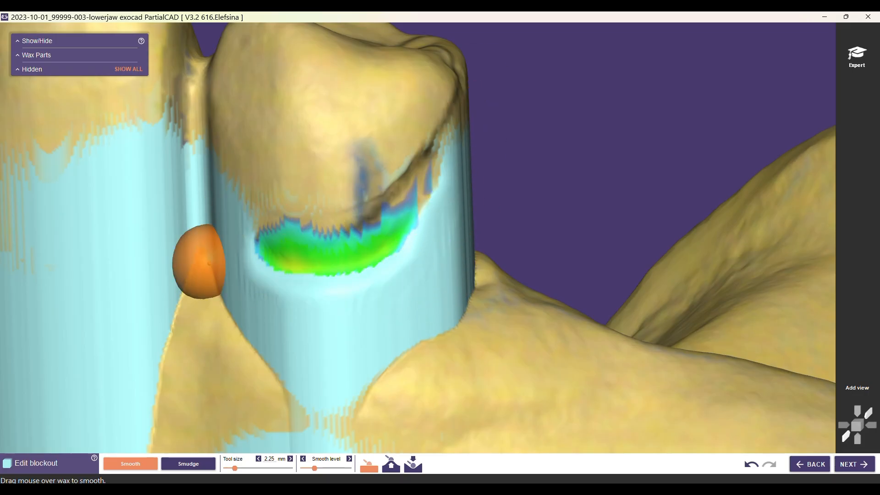
Step: Examine the exposed undercut and smoothed wax edge on the premolar, with the smoothing tool reduced to 1.00 mm
{"action": "scroll", "coordinate": [589, 385], "scroll_direction": "down", "scroll_amount": 1}
{"action": "scroll", "coordinate": [403, 337], "scroll_direction": "up", "scroll_amount": 2}
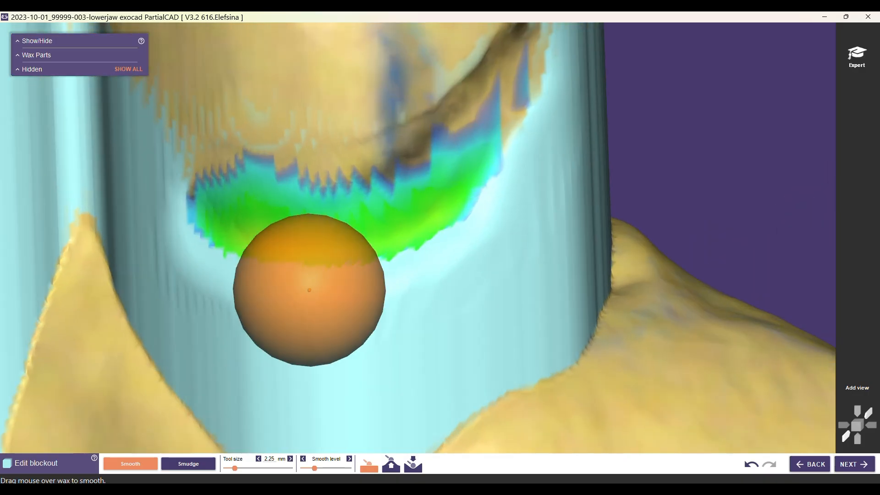
{"action": "scroll", "coordinate": [289, 304], "scroll_direction": "up", "scroll_amount": 1}
{"action": "scroll", "coordinate": [309, 334], "scroll_direction": "down", "scroll_amount": 5, "text": "ctrl"}
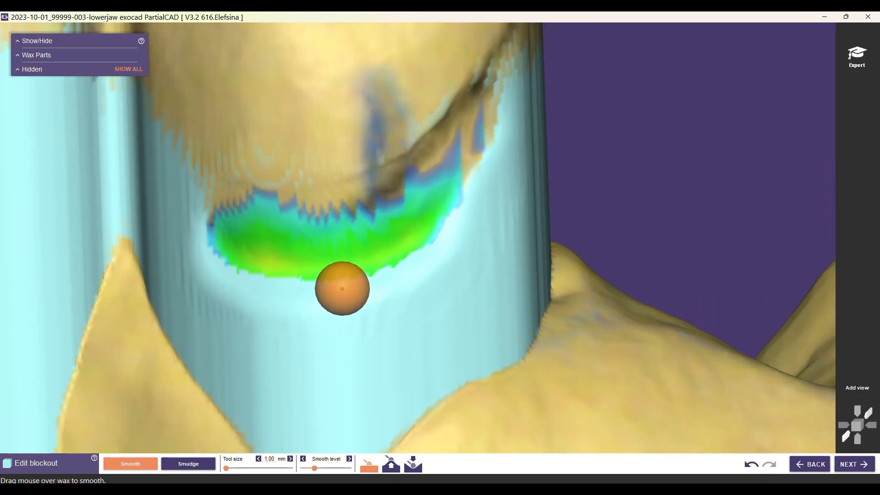
{"action": "scroll", "coordinate": [489, 291], "scroll_direction": "down", "scroll_amount": 5}
{"action": "scroll", "coordinate": [510, 261], "scroll_direction": "up", "scroll_amount": 5}
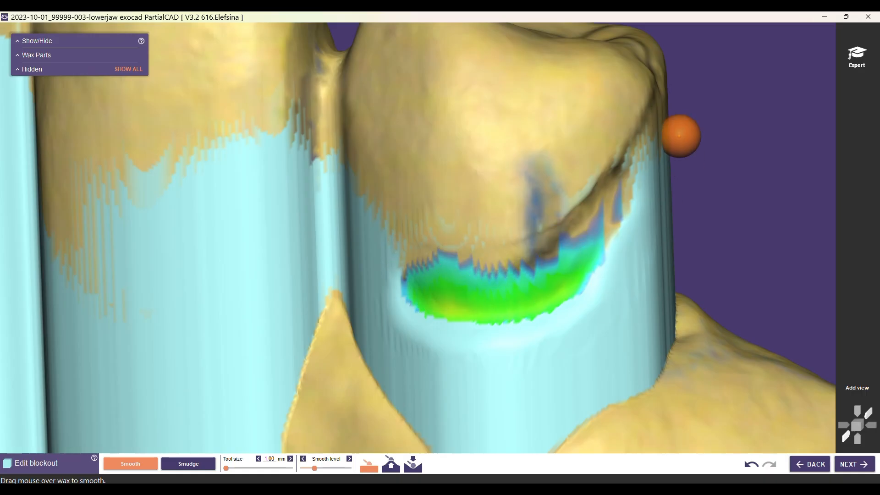
{"action": "scroll", "coordinate": [564, 284], "scroll_direction": "down", "scroll_amount": 5}
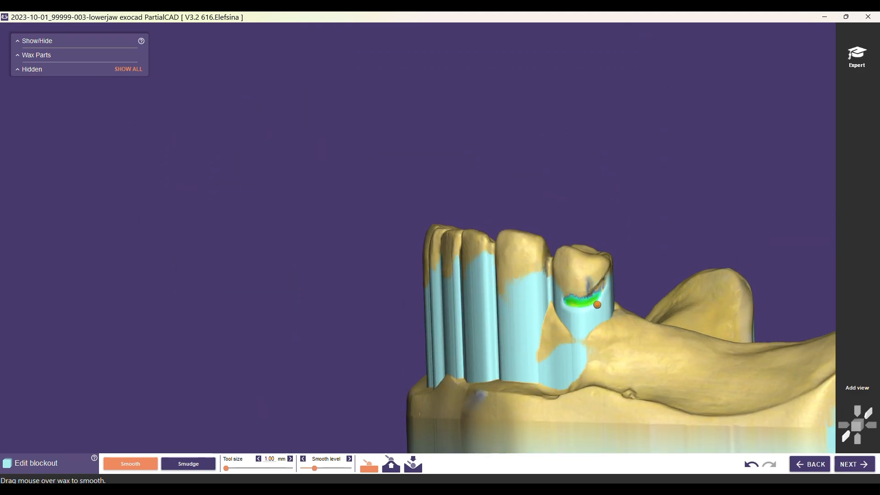
{"action": "scroll", "coordinate": [598, 289], "scroll_direction": "up", "scroll_amount": 6}
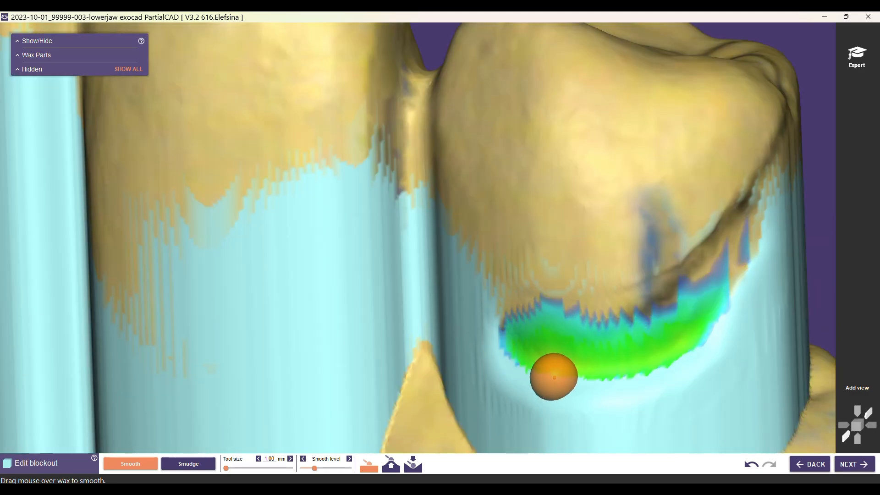
{"action": "scroll", "coordinate": [605, 361], "scroll_direction": "down", "scroll_amount": 6}
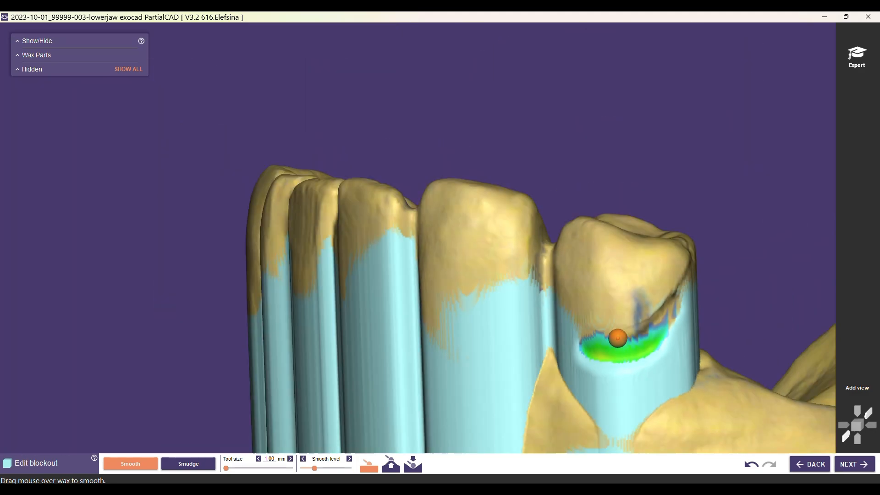
Step: On the opposite premolar, undo a 2.00 mm Smudge stroke and carve the buccal blockout wax with a 1.25 mm tool instead
{"action": "middle_click_drag", "start_coordinate": [642, 421], "coordinate": [413, 315]}
{"action": "scroll", "coordinate": [414, 315], "scroll_direction": "down", "scroll_amount": 4}
{"action": "right_click_drag", "start_coordinate": [402, 356], "coordinate": [559, 360]}
{"action": "right_click_drag", "start_coordinate": [563, 278], "coordinate": [591, 280]}
{"action": "right_click_drag", "start_coordinate": [293, 341], "coordinate": [349, 289]}
{"action": "scroll", "coordinate": [349, 289], "scroll_direction": "up", "scroll_amount": 4}
{"action": "scroll", "coordinate": [539, 319], "scroll_direction": "up", "scroll_amount": 4}
{"action": "middle_click_drag", "start_coordinate": [523, 343], "coordinate": [437, 236]}
{"action": "scroll", "coordinate": [437, 235], "scroll_direction": "up", "scroll_amount": 4}
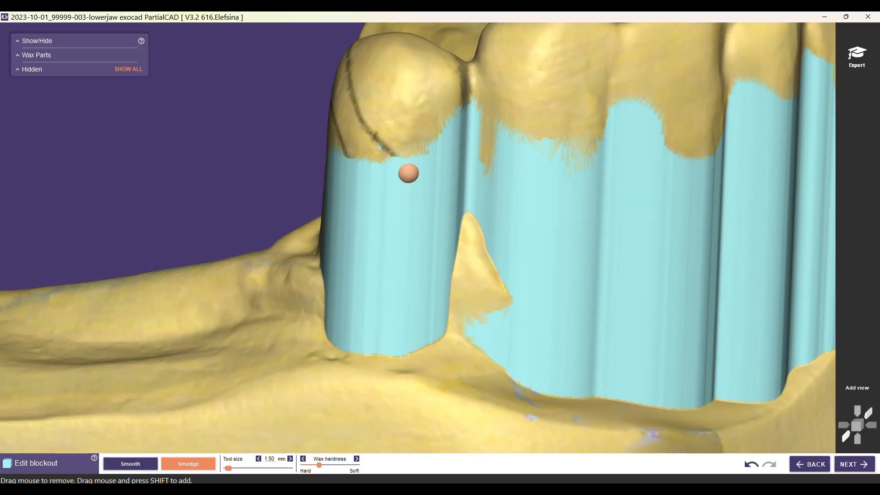
{"action": "scroll", "coordinate": [404, 170], "scroll_direction": "up", "scroll_amount": 4}
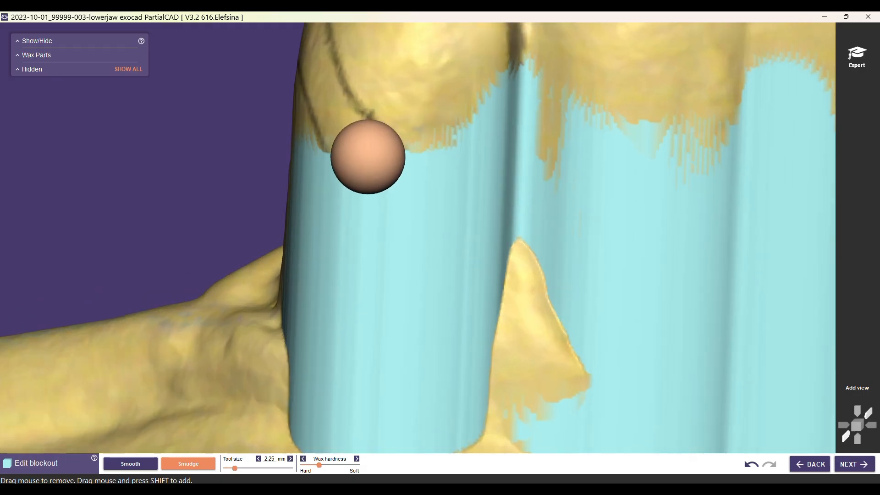
{"action": "scroll", "coordinate": [346, 87], "scroll_direction": "down", "scroll_amount": 1, "text": "ctrl"}
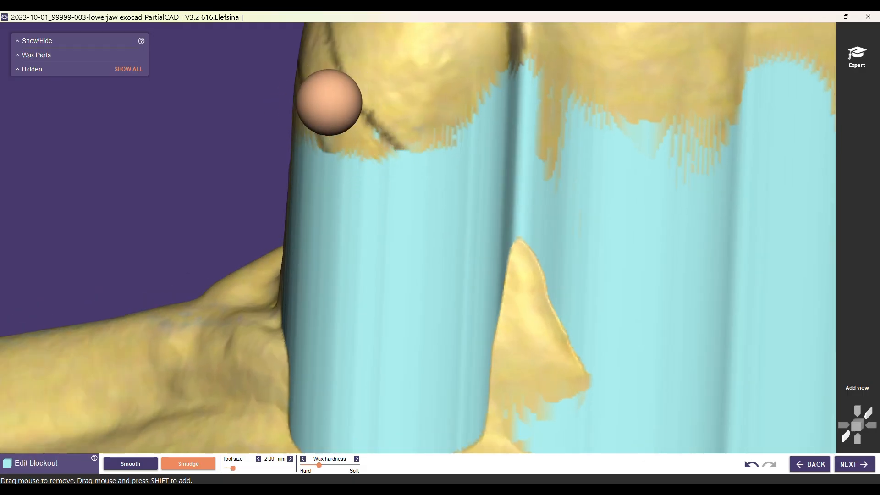
{"action": "mouse_move", "coordinate": [369, 159]}
{"action": "left_mouse_down"}
{"action": "mouse_move", "coordinate": [393, 181]}
{"action": "mouse_move", "coordinate": [446, 178]}
{"action": "left_mouse_up"}
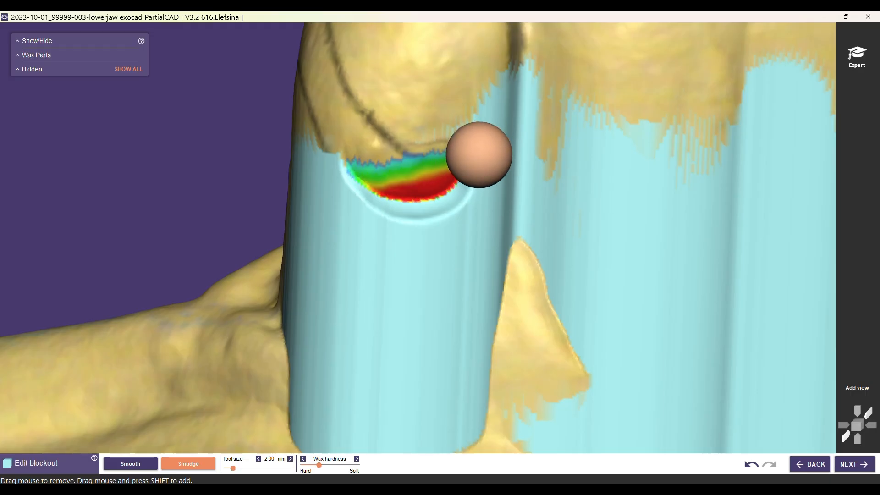
{"action": "key", "text": "ctrl+z"}
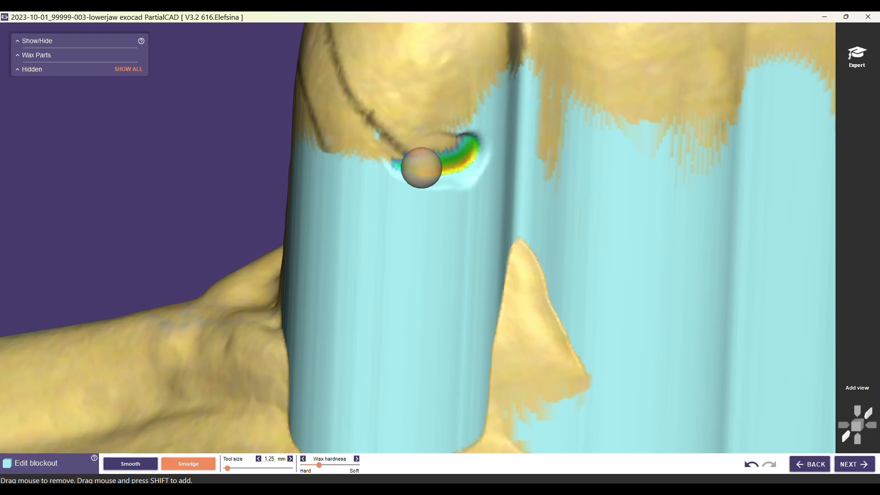
Step: Smooth the carved edge on this premolar with a 2.50 mm tool and rework it at 2.00 mm in the last smoothing mode
{"action": "left_click", "coordinate": [130, 464]}
{"action": "mouse_move", "coordinate": [487, 196]}
{"action": "left_mouse_down"}
{"action": "mouse_move", "coordinate": [381, 189]}
{"action": "mouse_move", "coordinate": [355, 75]}
{"action": "mouse_move", "coordinate": [387, 172]}
{"action": "mouse_move", "coordinate": [320, 109]}
{"action": "mouse_move", "coordinate": [380, 172]}
{"action": "left_mouse_up"}
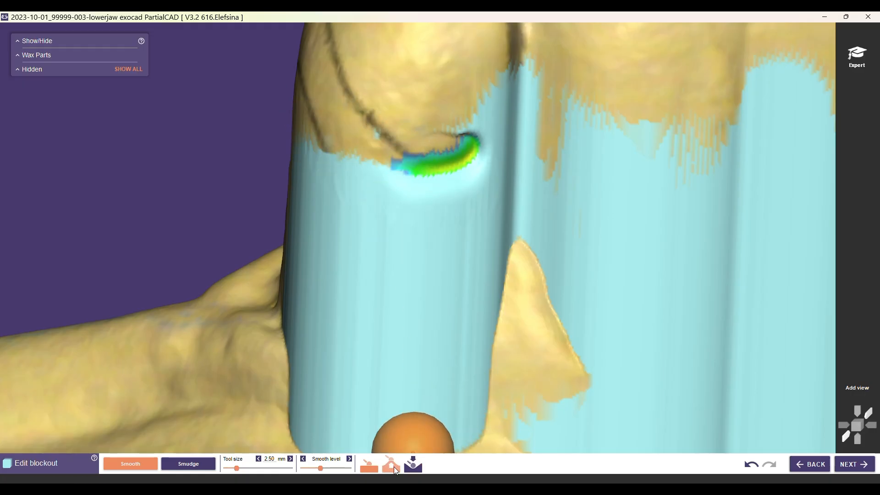
{"action": "left_click", "coordinate": [414, 470]}
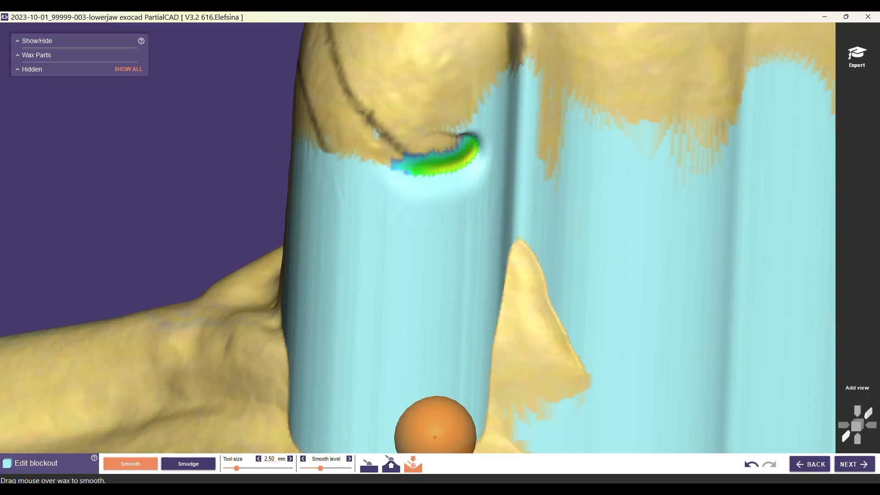
{"action": "scroll", "coordinate": [388, 182], "scroll_direction": "up", "scroll_amount": 1, "text": "shift"}
{"action": "scroll", "coordinate": [386, 180], "scroll_direction": "down", "scroll_amount": 2, "text": "shift"}
{"action": "mouse_move", "coordinate": [385, 181]}
{"action": "left_mouse_down"}
{"action": "mouse_move", "coordinate": [342, 133]}
{"action": "mouse_move", "coordinate": [354, 150]}
{"action": "left_mouse_up"}
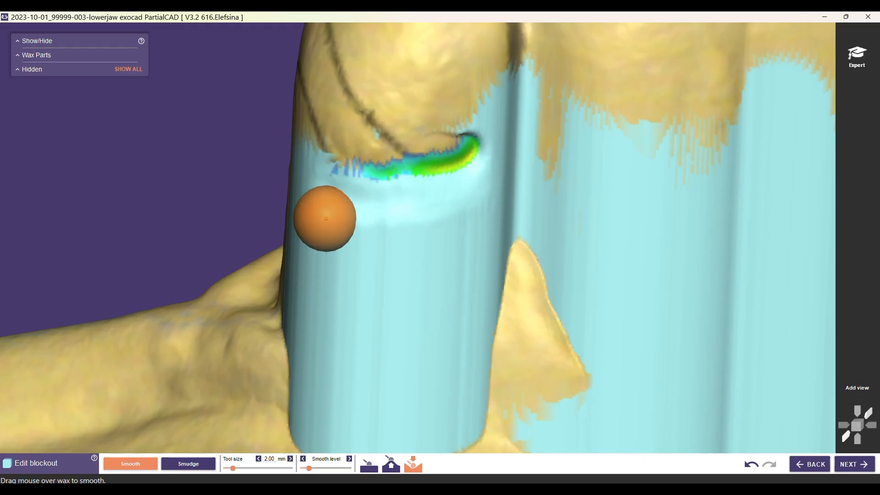
{"action": "key", "text": "ctrl+z"}
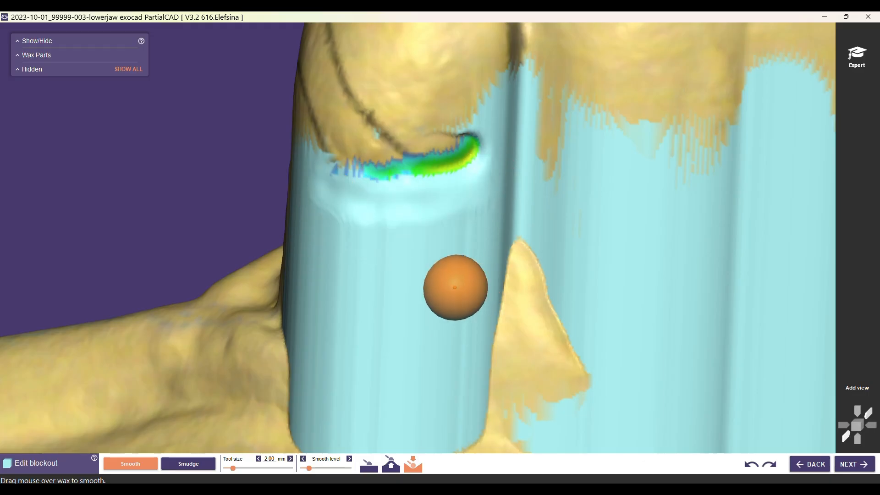
Step: Blend the wax surface below the carved undercut with the smoothing tool enlarged to 3.00 mm
{"action": "scroll", "coordinate": [379, 242], "scroll_direction": "up", "scroll_amount": 2, "text": "shift"}
{"action": "scroll", "coordinate": [360, 228], "scroll_direction": "down", "scroll_amount": 1, "text": "ctrl"}
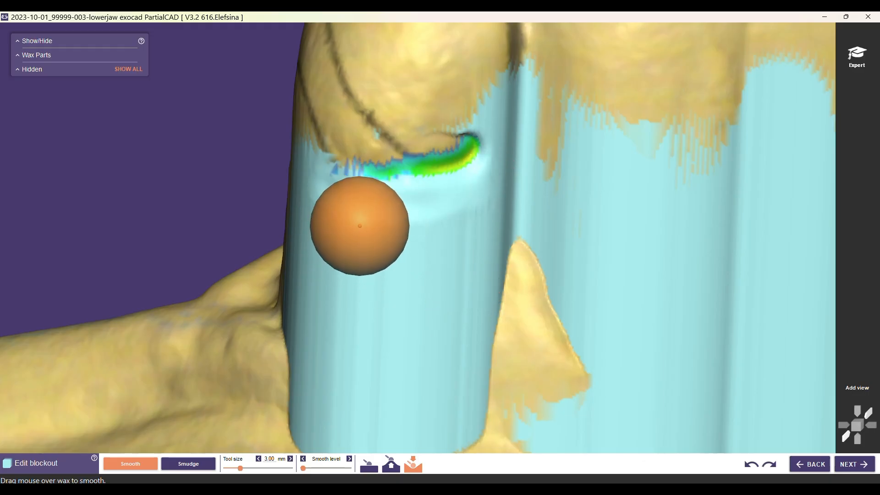
{"action": "mouse_move", "coordinate": [462, 208]}
{"action": "left_mouse_down"}
{"action": "mouse_move", "coordinate": [350, 212]}
{"action": "mouse_move", "coordinate": [473, 217]}
{"action": "left_mouse_up"}
{"action": "scroll", "coordinate": [343, 210], "scroll_direction": "up", "scroll_amount": 1, "text": "ctrl"}
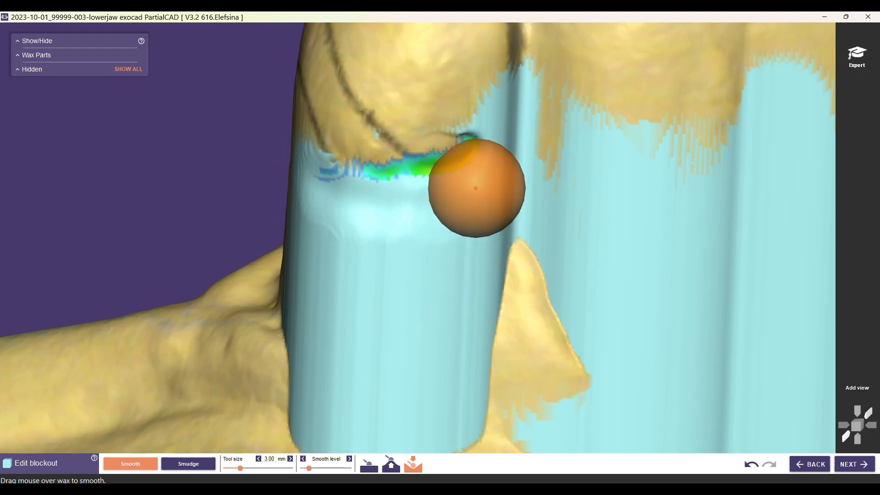
Step: Reduce the smoothing tool to 1.00 mm and inspect the carved clasp area on the premolar from close range and several angles
{"action": "scroll", "coordinate": [403, 324], "scroll_direction": "down", "scroll_amount": 1}
{"action": "scroll", "coordinate": [419, 222], "scroll_direction": "up", "scroll_amount": 4}
{"action": "scroll", "coordinate": [389, 216], "scroll_direction": "down", "scroll_amount": 1}
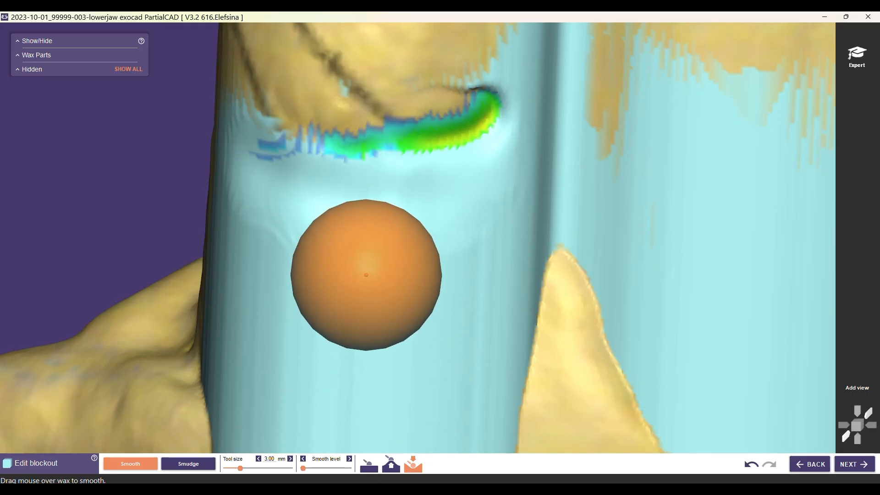
{"action": "scroll", "coordinate": [366, 276], "scroll_direction": "down", "scroll_amount": 4, "text": "ctrl"}
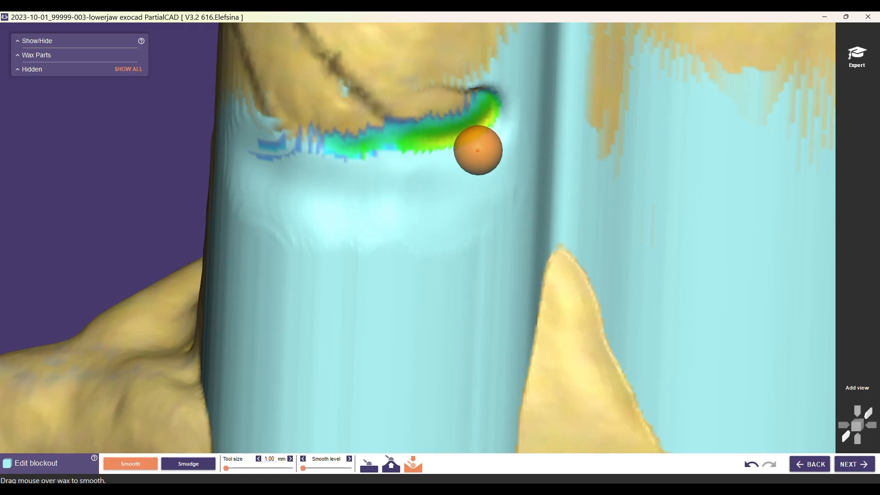
{"action": "scroll", "coordinate": [465, 157], "scroll_direction": "up", "scroll_amount": 1, "text": "ctrl"}
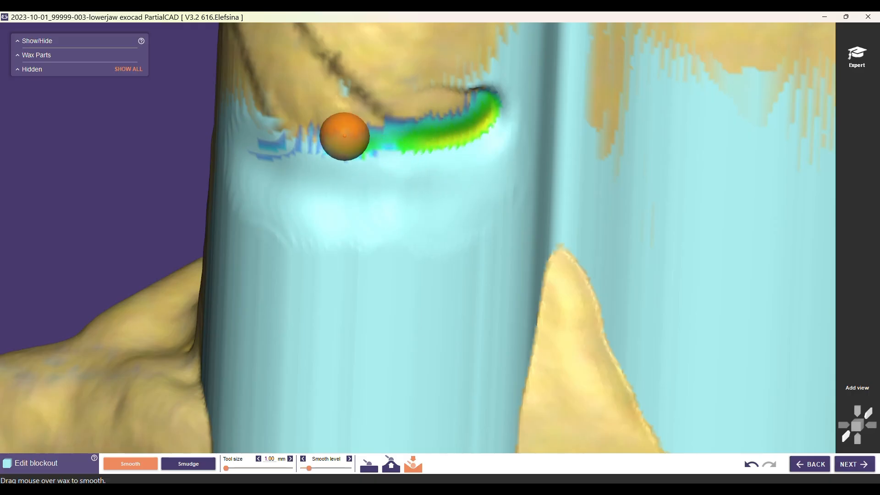
{"action": "scroll", "coordinate": [367, 159], "scroll_direction": "down", "scroll_amount": 3}
{"action": "right_click_drag", "start_coordinate": [437, 276], "coordinate": [424, 310]}
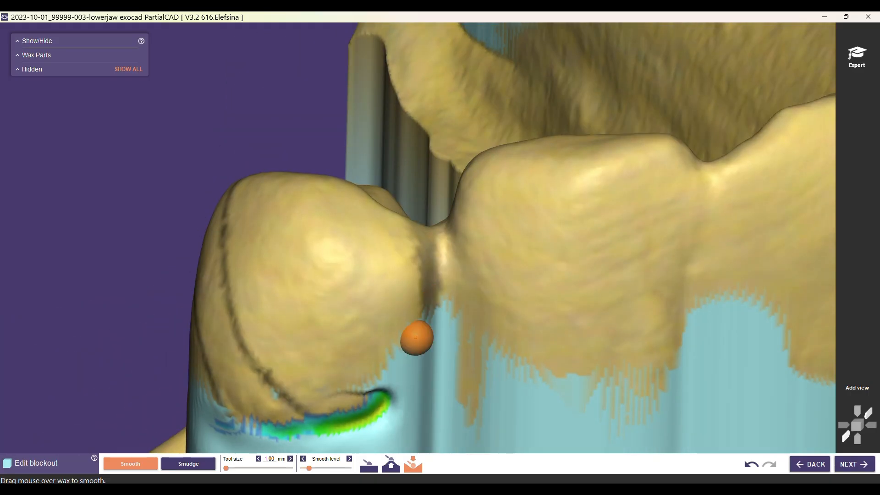
{"action": "right_click_drag", "start_coordinate": [313, 331], "coordinate": [321, 356]}
{"action": "scroll", "coordinate": [365, 298], "scroll_direction": "up", "scroll_amount": 4}
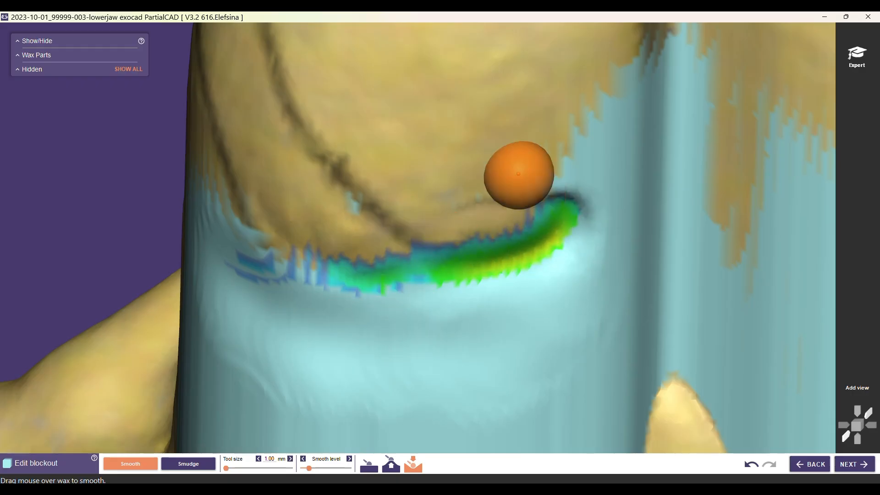
{"action": "scroll", "coordinate": [454, 298], "scroll_direction": "down", "scroll_amount": 3}
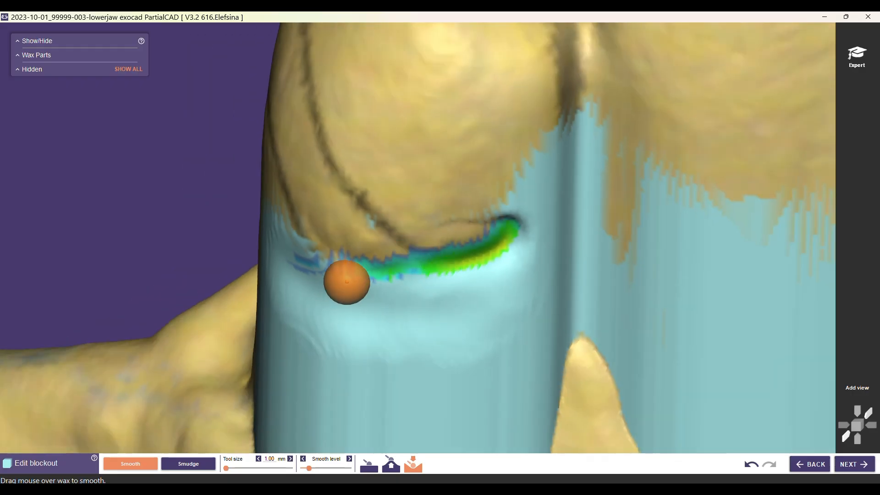
Step: Inspect the blockout wax on the lingual and distal surfaces of the left premolar from close range and several angles
{"action": "scroll", "coordinate": [515, 228], "scroll_direction": "down", "scroll_amount": 10}
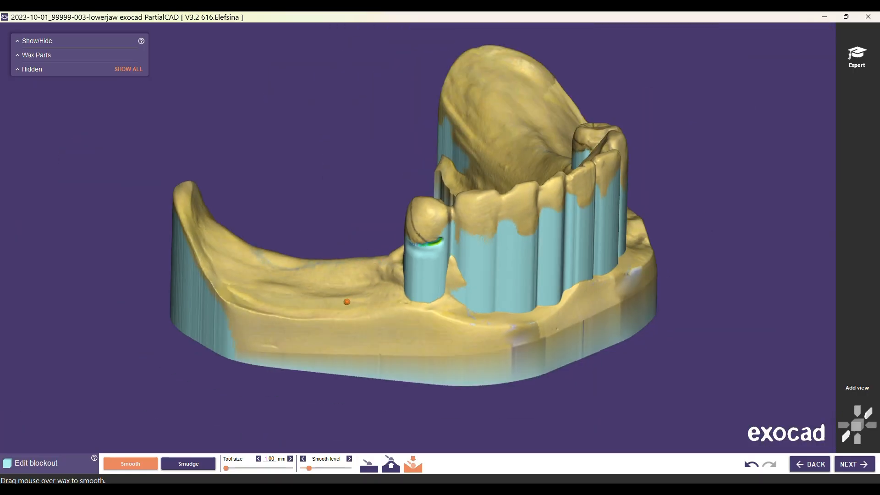
{"action": "right_click_drag", "start_coordinate": [347, 301], "coordinate": [353, 187]}
{"action": "right_click_drag", "start_coordinate": [452, 268], "coordinate": [458, 167]}
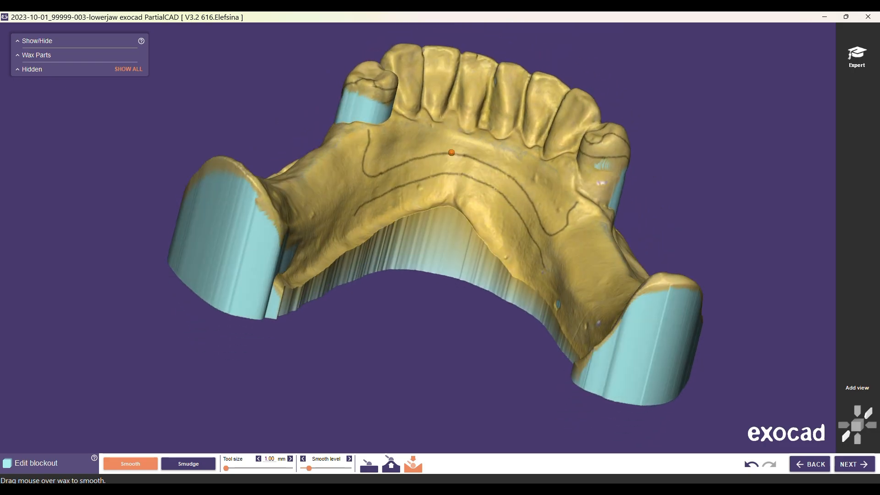
{"action": "scroll", "coordinate": [431, 146], "scroll_direction": "up", "scroll_amount": 3}
{"action": "scroll", "coordinate": [350, 114], "scroll_direction": "up", "scroll_amount": 3}
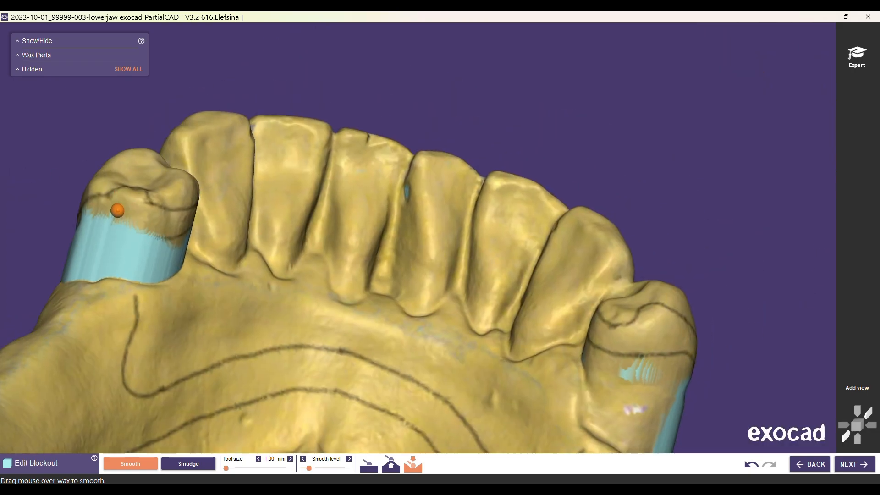
{"action": "scroll", "coordinate": [118, 210], "scroll_direction": "up", "scroll_amount": 3}
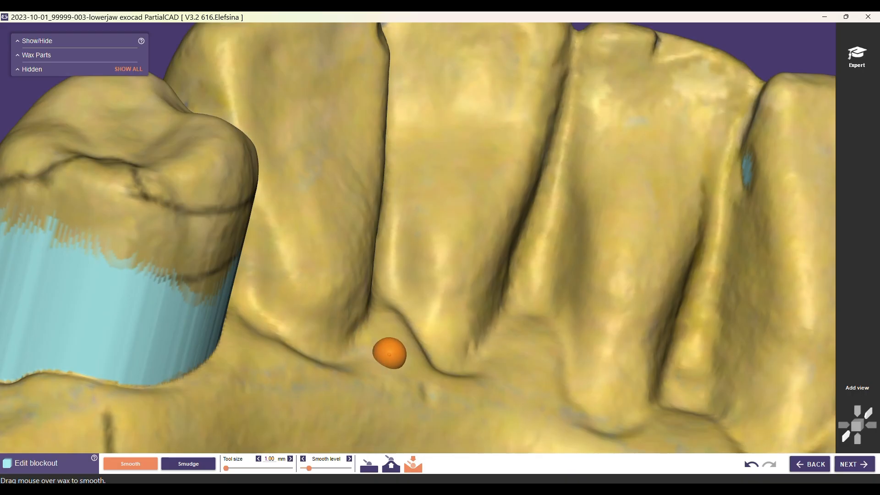
{"action": "middle_click_drag", "start_coordinate": [387, 353], "coordinate": [350, 153]}
{"action": "scroll", "coordinate": [358, 314], "scroll_direction": "down", "scroll_amount": 3}
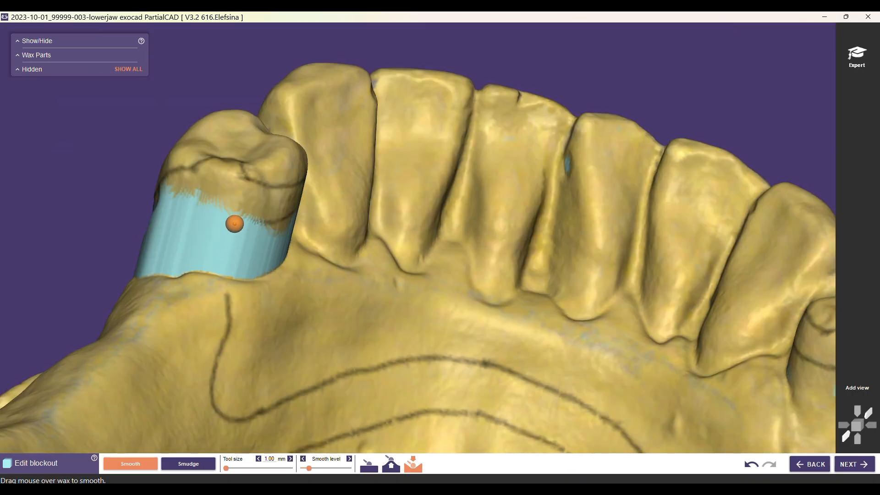
{"action": "right_click_drag", "start_coordinate": [267, 267], "coordinate": [434, 360]}
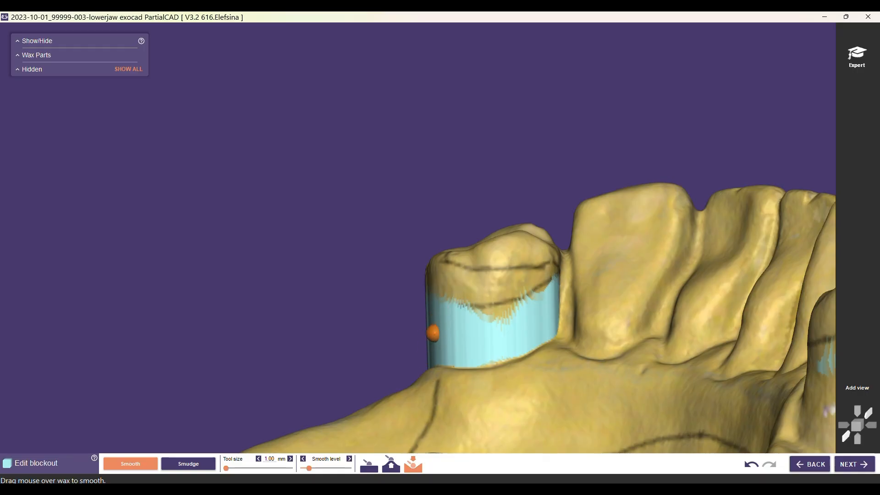
{"action": "scroll", "coordinate": [445, 334], "scroll_direction": "up", "scroll_amount": 4}
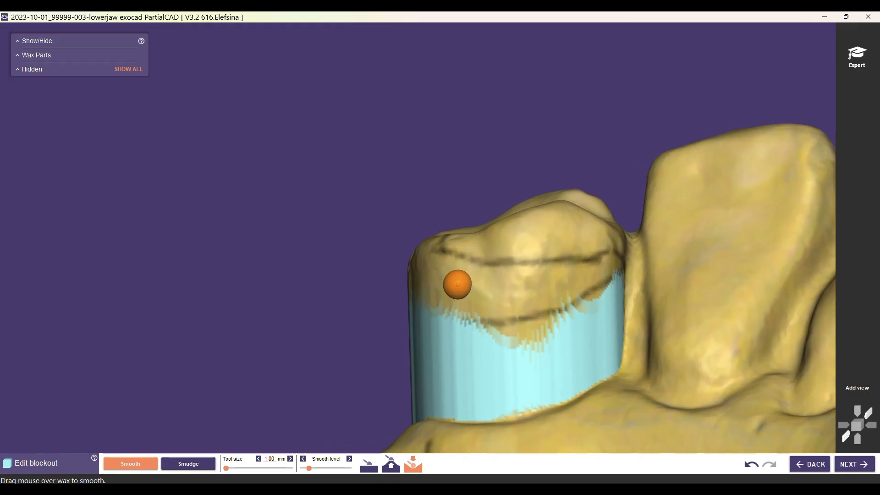
{"action": "middle_click_drag", "start_coordinate": [323, 324], "coordinate": [331, 194]}
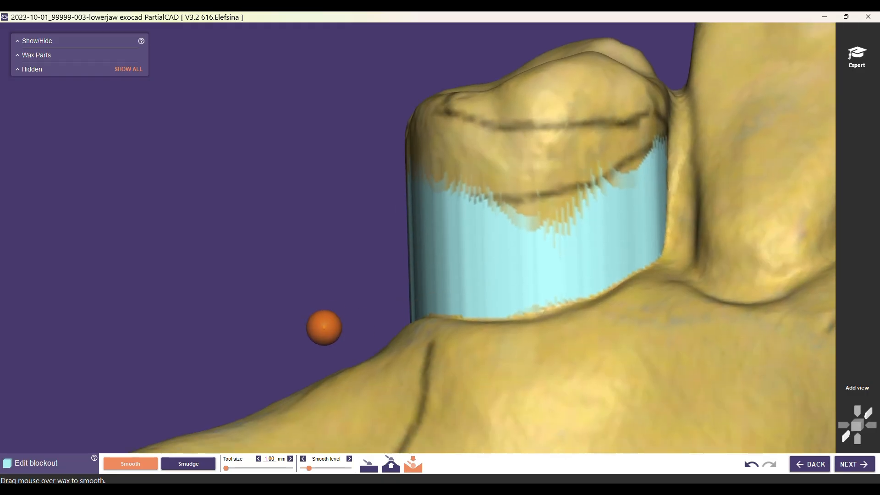
{"action": "middle_click_drag", "start_coordinate": [435, 205], "coordinate": [251, 165]}
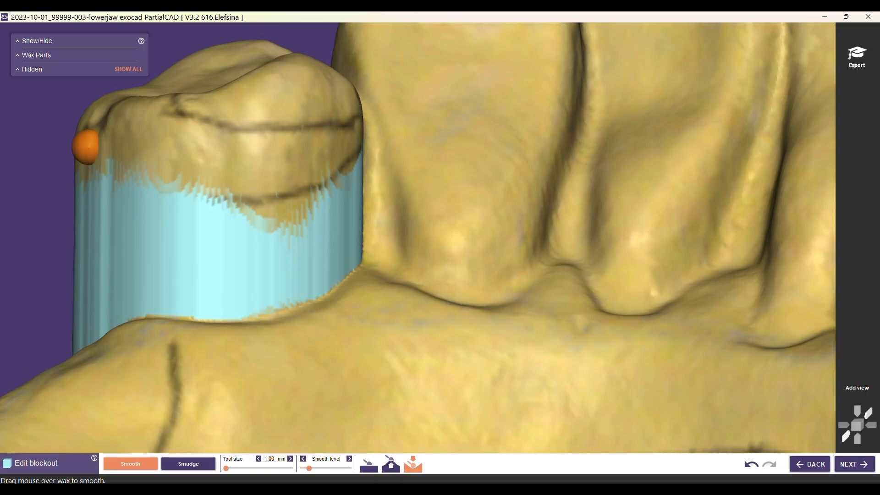
{"action": "scroll", "coordinate": [662, 390], "scroll_direction": "down", "scroll_amount": 5}
{"action": "middle_click_drag", "start_coordinate": [662, 389], "coordinate": [458, 301]}
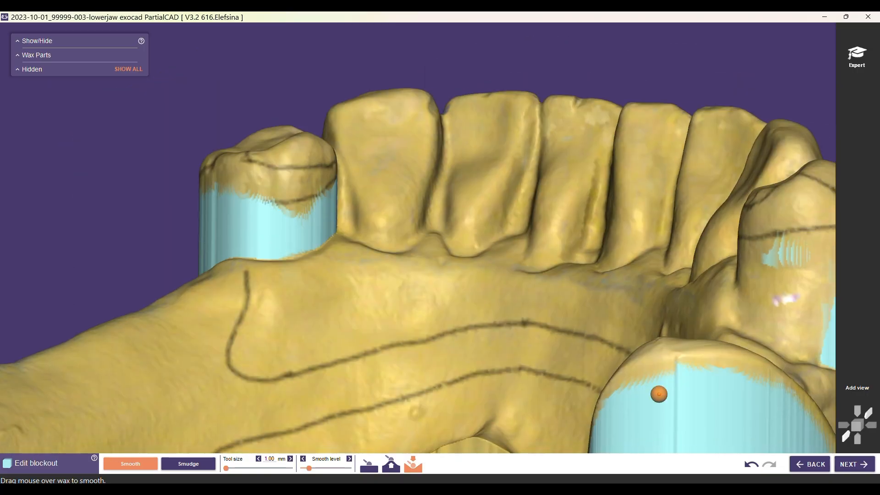
Step: Check the lingual blockout and marked bar outline across the arch, then finish blockout editing and proceed to Draw bar and mesh
{"action": "scroll", "coordinate": [717, 351], "scroll_direction": "down", "scroll_amount": 2}
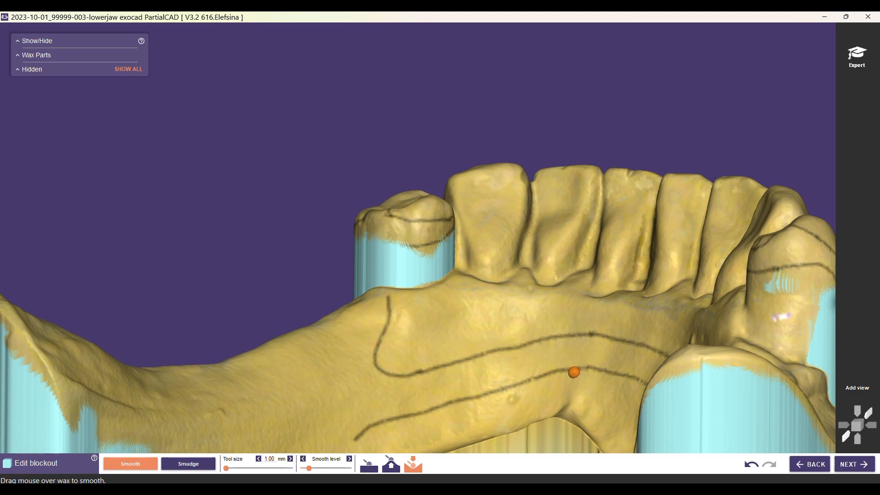
{"action": "scroll", "coordinate": [574, 372], "scroll_direction": "down", "scroll_amount": 2}
{"action": "right_click_drag", "start_coordinate": [552, 386], "coordinate": [466, 308]}
{"action": "scroll", "coordinate": [466, 309], "scroll_direction": "up", "scroll_amount": 3}
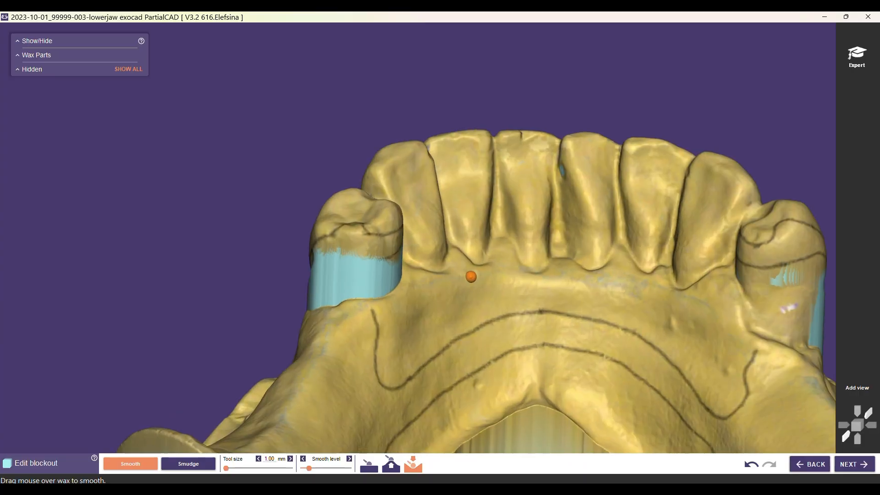
{"action": "scroll", "coordinate": [527, 307], "scroll_direction": "down", "scroll_amount": 4}
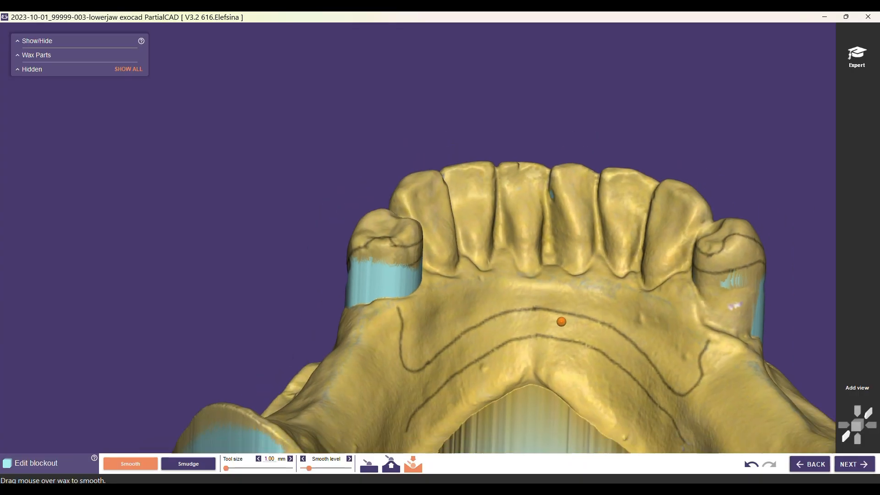
{"action": "middle_click_drag", "start_coordinate": [564, 373], "coordinate": [501, 238]}
{"action": "right_click_drag", "start_coordinate": [552, 330], "coordinate": [555, 380]}
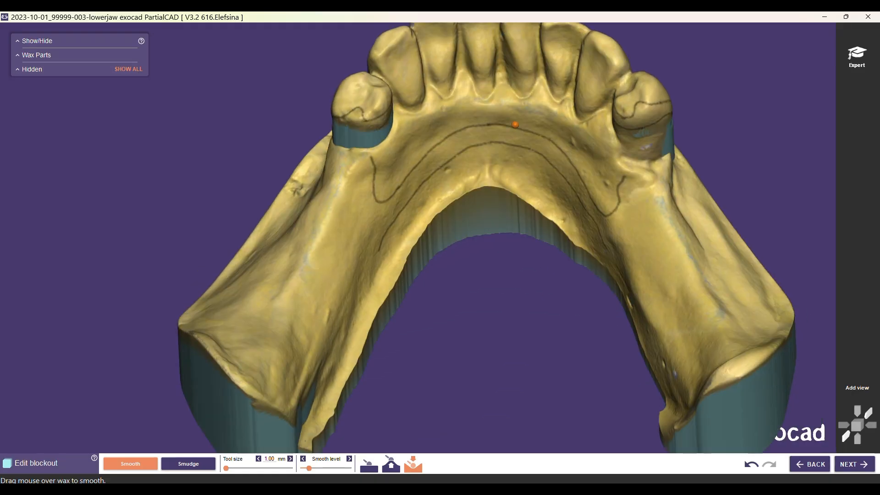
{"action": "middle_click_drag", "start_coordinate": [516, 124], "coordinate": [500, 199]}
{"action": "scroll", "coordinate": [531, 203], "scroll_direction": "up", "scroll_amount": 2}
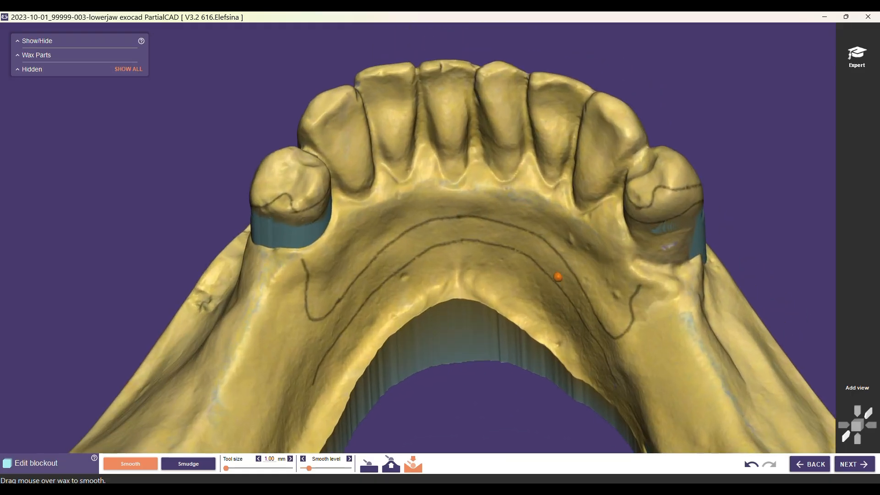
{"action": "middle_click_drag", "start_coordinate": [558, 277], "coordinate": [527, 273]}
{"action": "scroll", "coordinate": [510, 288], "scroll_direction": "down", "scroll_amount": 2}
{"action": "scroll", "coordinate": [497, 270], "scroll_direction": "up", "scroll_amount": 3}
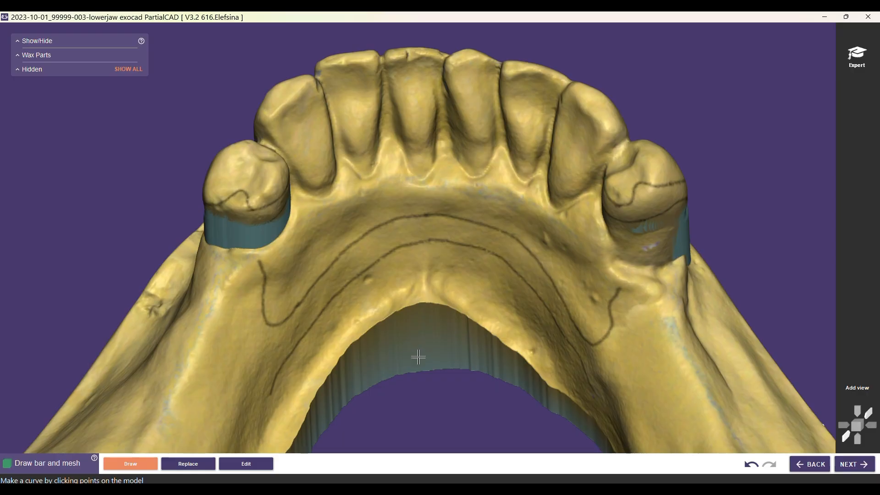
Step: Examine the edentulous ridges and the pencilled bar outline on the whole model from occlusal and lingual angles
{"action": "middle_click_drag", "start_coordinate": [434, 400], "coordinate": [432, 379]}
{"action": "scroll", "coordinate": [432, 379], "scroll_direction": "down", "scroll_amount": 3}
{"action": "right_click_drag", "start_coordinate": [433, 380], "coordinate": [432, 398]}
{"action": "middle_click_drag", "start_coordinate": [428, 395], "coordinate": [431, 311]}
{"action": "scroll", "coordinate": [428, 323], "scroll_direction": "down", "scroll_amount": 3}
{"action": "right_click_drag", "start_coordinate": [447, 294], "coordinate": [435, 299]}
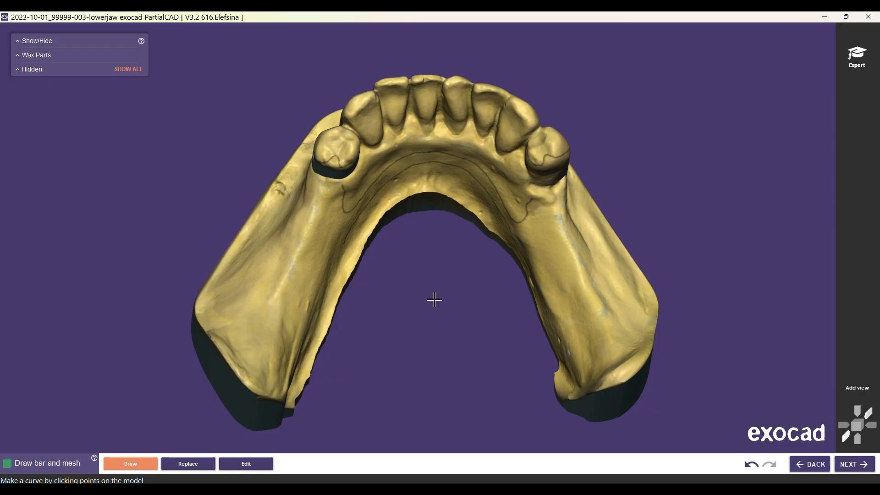
{"action": "right_click_drag", "start_coordinate": [322, 195], "coordinate": [322, 168]}
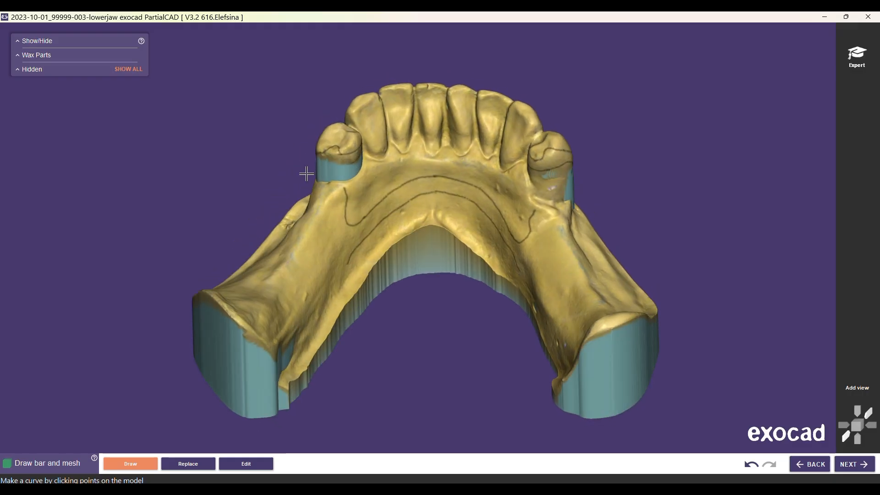
{"action": "scroll", "coordinate": [420, 264], "scroll_direction": "up", "scroll_amount": 2}
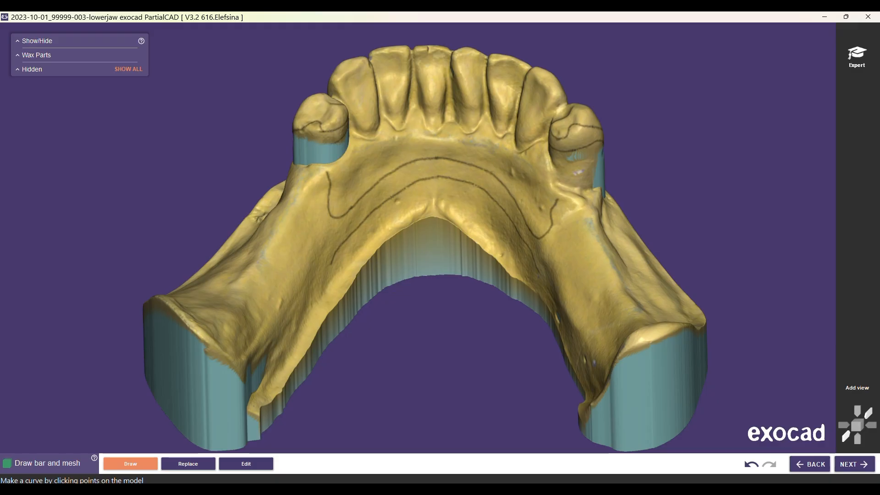
{"action": "right_click_drag", "start_coordinate": [400, 295], "coordinate": [413, 270]}
Step: Draw the mesh curve from behind the right premolar along the lingual side of the right ridge and around its posterior end
{"action": "scroll", "coordinate": [570, 199], "scroll_direction": "up", "scroll_amount": 3}
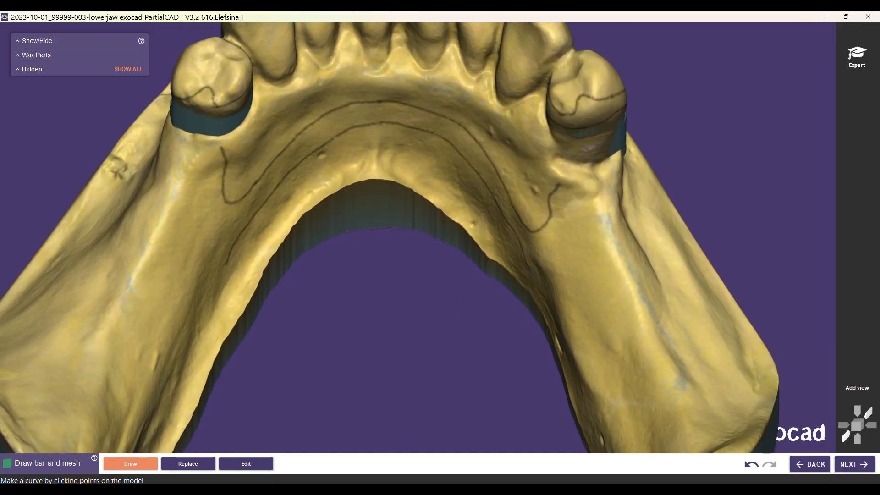
{"action": "right_click_drag", "start_coordinate": [579, 181], "coordinate": [584, 181]}
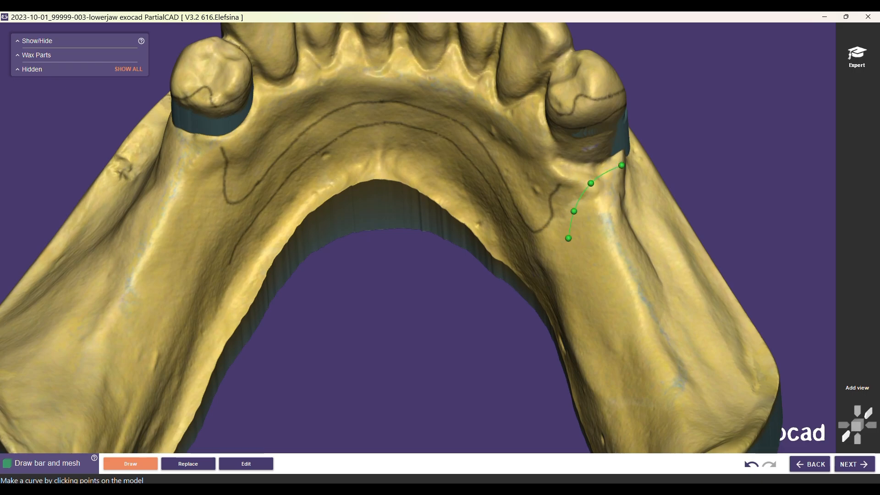
{"action": "right_click_drag", "start_coordinate": [569, 275], "coordinate": [573, 265]}
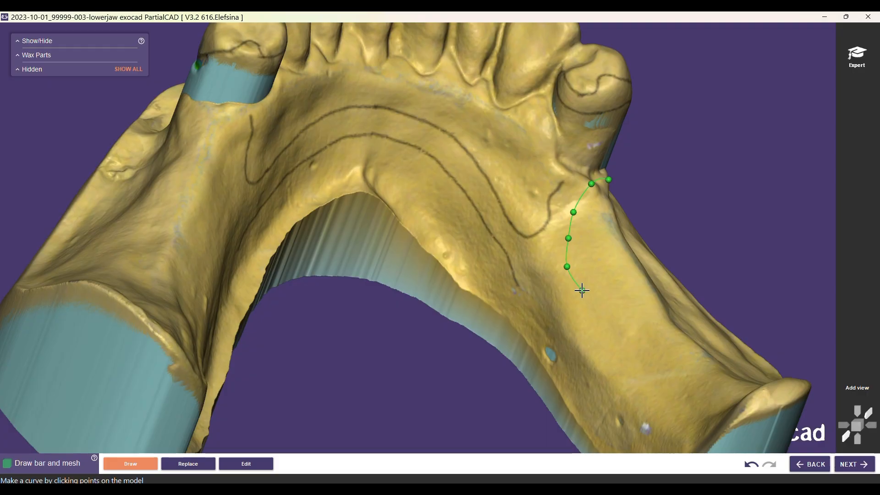
{"action": "left_click", "coordinate": [668, 352]}
{"action": "right_click_drag", "start_coordinate": [696, 364], "coordinate": [650, 358]}
{"action": "left_click", "coordinate": [719, 358]}
{"action": "left_click", "coordinate": [742, 357]}
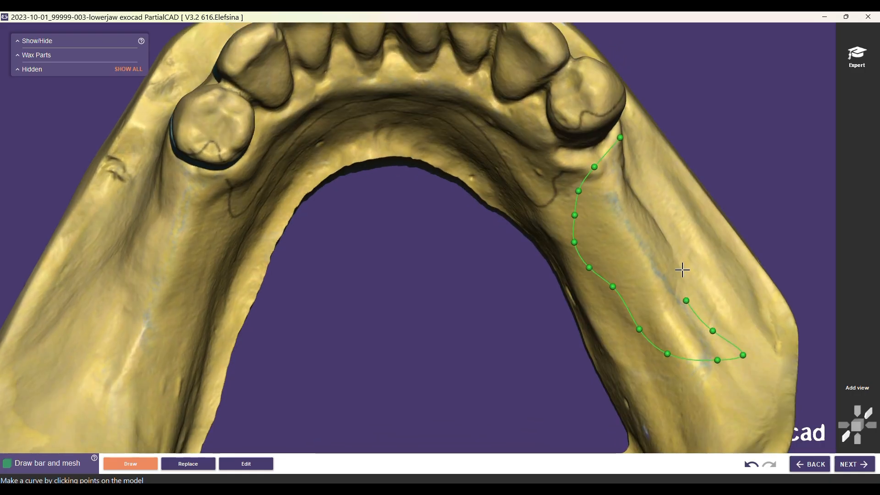
Step: Bring the curve forward along the buccal side of the right ridge and close the mesh outline at its starting point
{"action": "right_click_drag", "start_coordinate": [657, 232], "coordinate": [579, 248]}
{"action": "left_click", "coordinate": [628, 201]}
{"action": "left_click", "coordinate": [627, 175]}
{"action": "right_click_drag", "start_coordinate": [628, 176], "coordinate": [570, 193]}
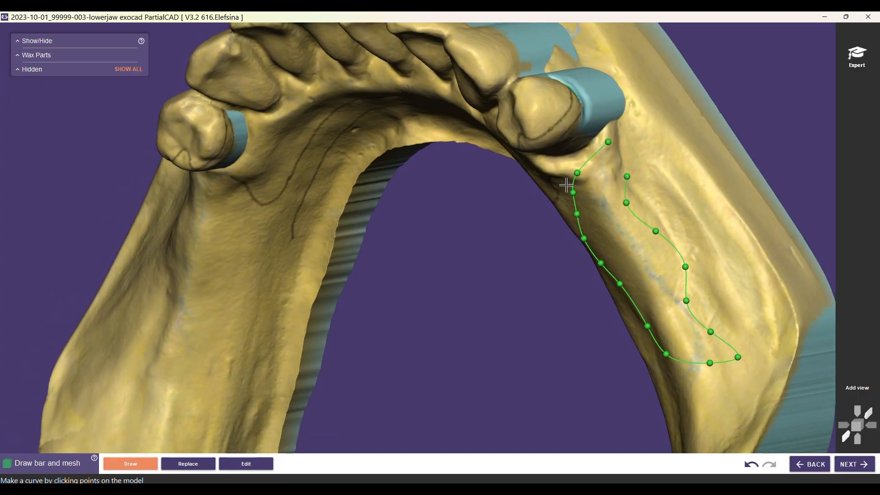
{"action": "scroll", "coordinate": [635, 166], "scroll_direction": "up", "scroll_amount": 6}
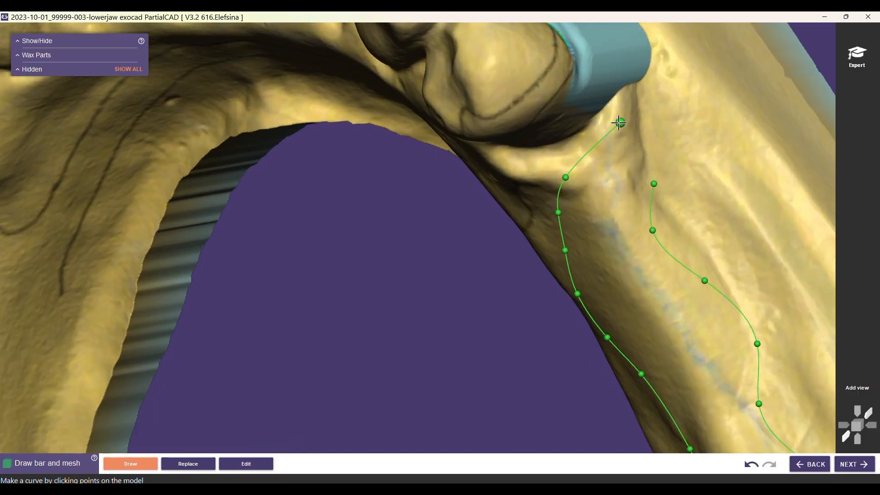
{"action": "left_click", "coordinate": [621, 123]}
{"action": "scroll", "coordinate": [646, 319], "scroll_direction": "down", "scroll_amount": 6}
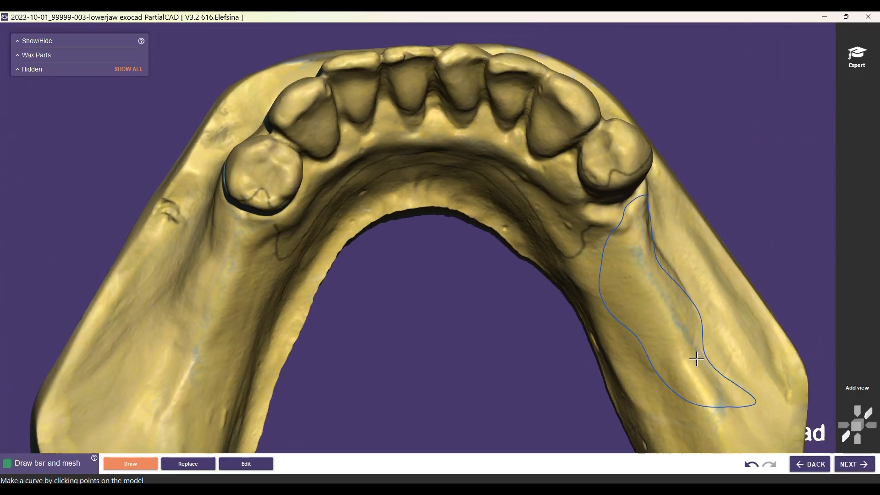
Step: Start a second mesh curve behind the left premolar and place points down the lingual side of the left ridge
{"action": "scroll", "coordinate": [523, 310], "scroll_direction": "down", "scroll_amount": 2}
{"action": "mouse_move", "coordinate": [497, 344]}
{"action": "right_mouse_down"}
{"action": "mouse_move", "coordinate": [491, 383]}
{"action": "mouse_move", "coordinate": [484, 355]}
{"action": "right_mouse_up"}
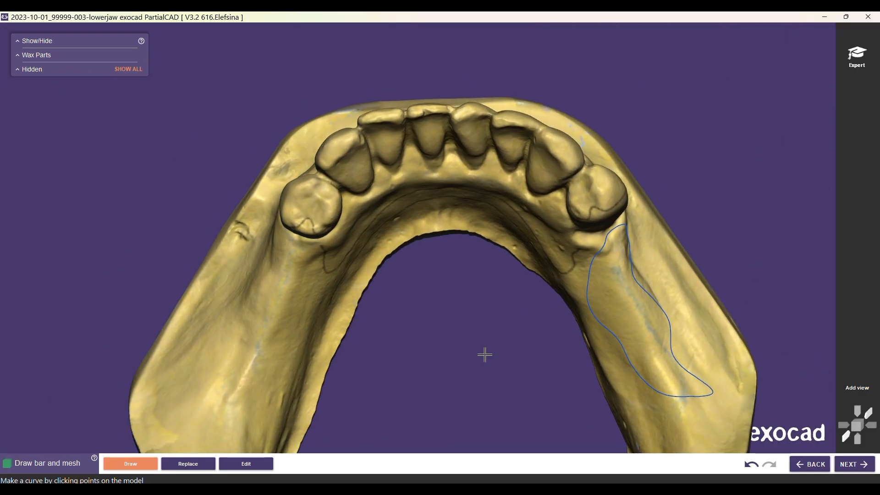
{"action": "middle_click_drag", "start_coordinate": [483, 356], "coordinate": [486, 279]}
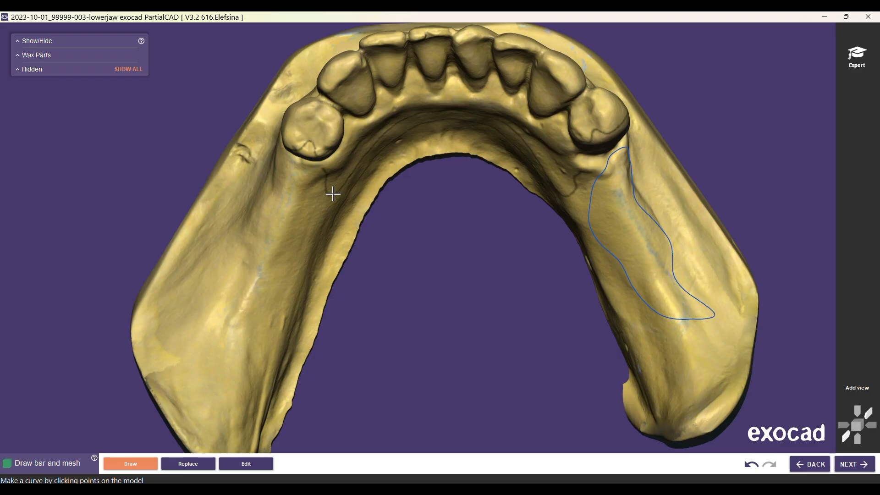
{"action": "right_click_drag", "start_coordinate": [436, 284], "coordinate": [444, 230]}
{"action": "scroll", "coordinate": [292, 184], "scroll_direction": "up", "scroll_amount": 3}
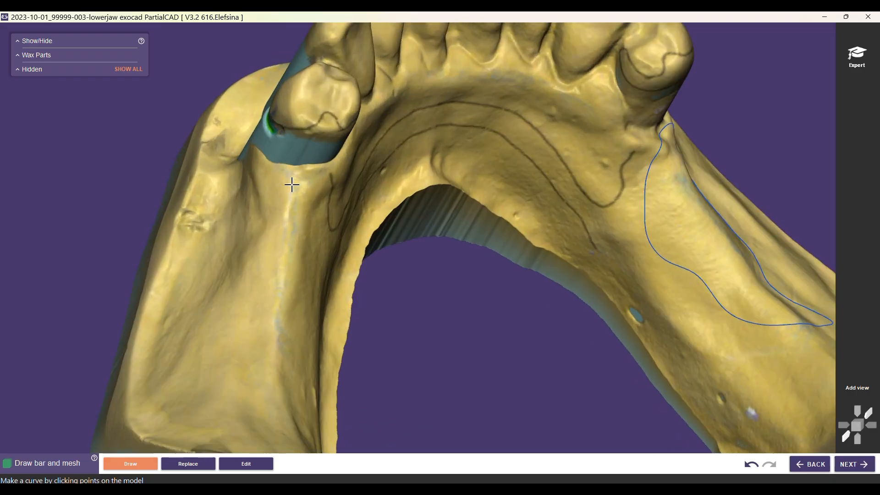
{"action": "right_click_drag", "start_coordinate": [291, 185], "coordinate": [296, 206]}
{"action": "right_click_drag", "start_coordinate": [472, 362], "coordinate": [478, 343]}
{"action": "middle_click_drag", "start_coordinate": [475, 397], "coordinate": [479, 350]}
{"action": "scroll", "coordinate": [278, 147], "scroll_direction": "up", "scroll_amount": 3}
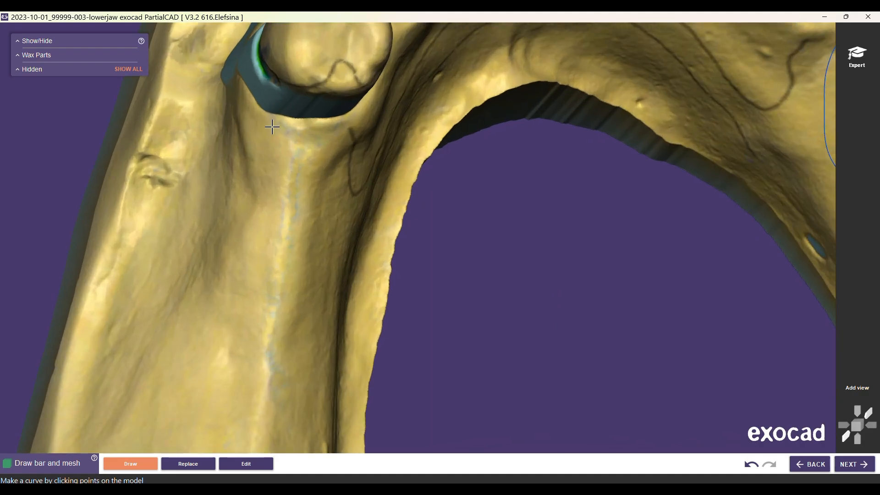
{"action": "left_click", "coordinate": [338, 222]}
{"action": "right_click_drag", "start_coordinate": [296, 289], "coordinate": [248, 296]}
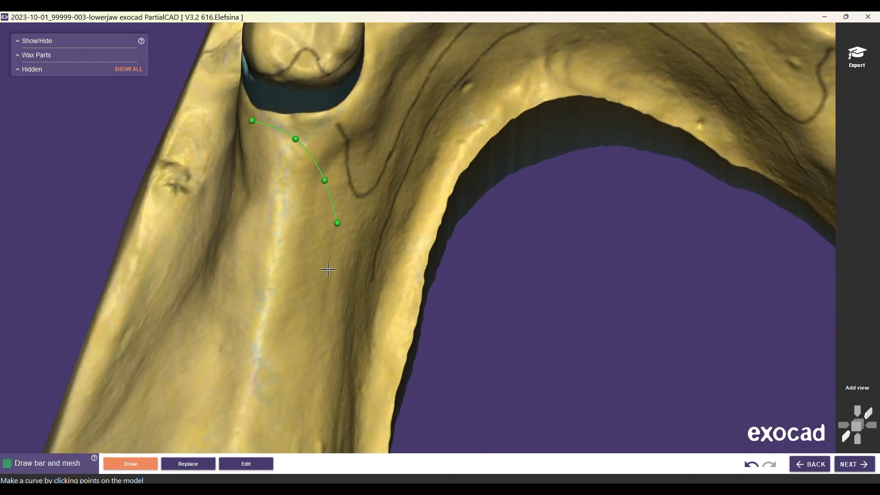
{"action": "left_click", "coordinate": [298, 363]}
{"action": "scroll", "coordinate": [439, 408], "scroll_direction": "down", "scroll_amount": 3}
{"action": "right_click_drag", "start_coordinate": [442, 400], "coordinate": [467, 347]}
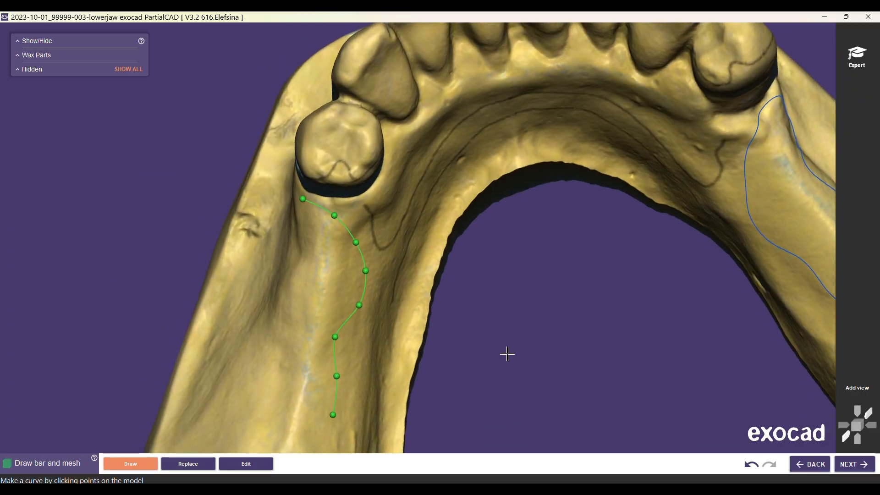
Step: Carry the left mesh curve around the posterior end of the ridge and forward along its buccal side
{"action": "middle_click_drag", "start_coordinate": [501, 387], "coordinate": [526, 260]}
{"action": "left_click", "coordinate": [342, 308]}
{"action": "left_click", "coordinate": [287, 326]}
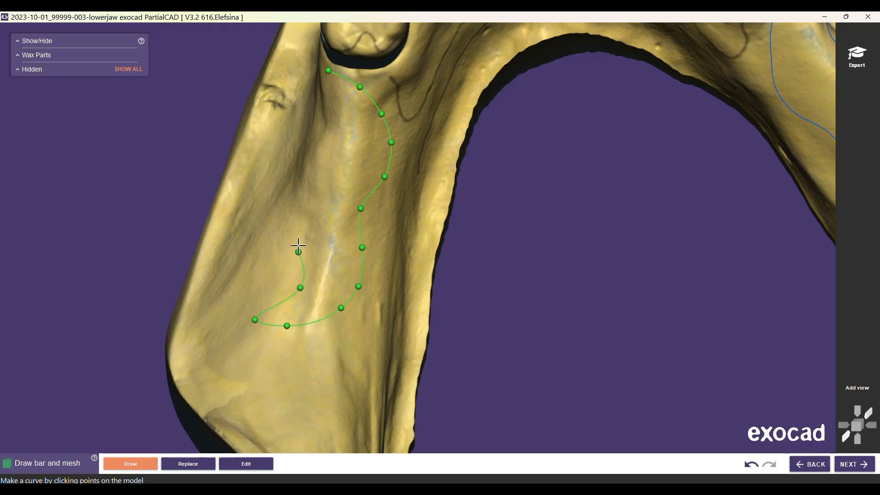
{"action": "left_click", "coordinate": [446, 129]}
{"action": "right_click", "coordinate": [433, 132]}
{"action": "left_click", "coordinate": [619, 224]}
{"action": "right_click_drag", "start_coordinate": [619, 224], "coordinate": [535, 216]}
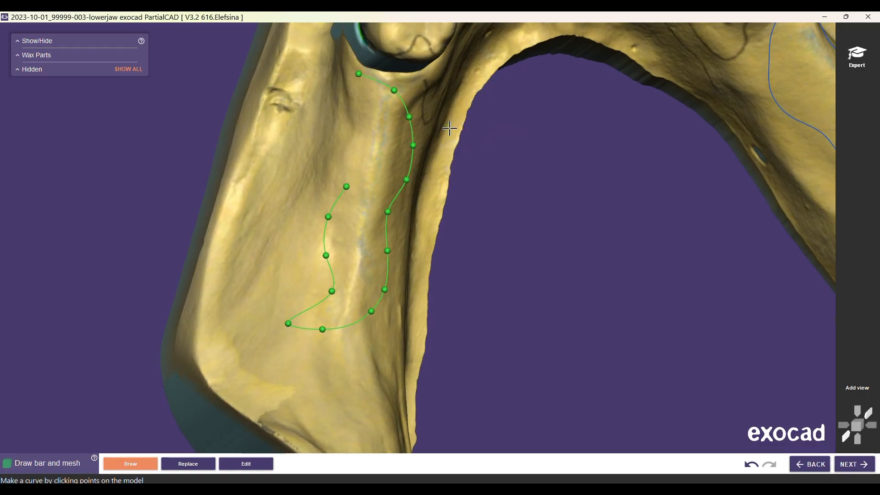
Step: Finish the buccal side behind the left premolar, close the mesh outline at its first point and check both outlines
{"action": "left_click", "coordinate": [353, 113]}
{"action": "left_click", "coordinate": [360, 75]}
{"action": "right_click_drag", "start_coordinate": [349, 219], "coordinate": [378, 232]}
{"action": "middle_click_drag", "start_coordinate": [541, 236], "coordinate": [276, 269]}
{"action": "right_click_drag", "start_coordinate": [276, 269], "coordinate": [541, 190]}
{"action": "scroll", "coordinate": [352, 238], "scroll_direction": "down", "scroll_amount": 3}
{"action": "middle_click_drag", "start_coordinate": [352, 238], "coordinate": [405, 266]}
{"action": "right_click_drag", "start_coordinate": [350, 238], "coordinate": [288, 301]}
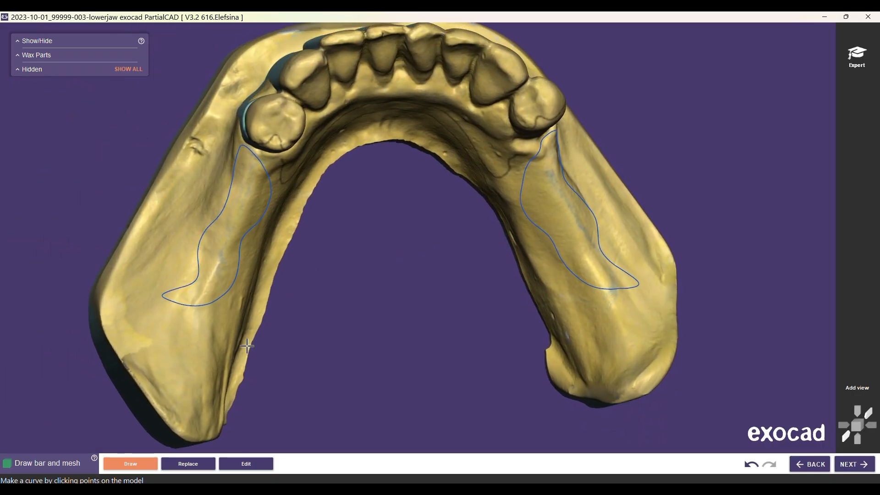
Step: Edit the left mesh outline, moving the edit points on its buccal side outward to widen the mesh area
{"action": "left_click", "coordinate": [246, 464]}
{"action": "scroll", "coordinate": [192, 262], "scroll_direction": "up", "scroll_amount": 5}
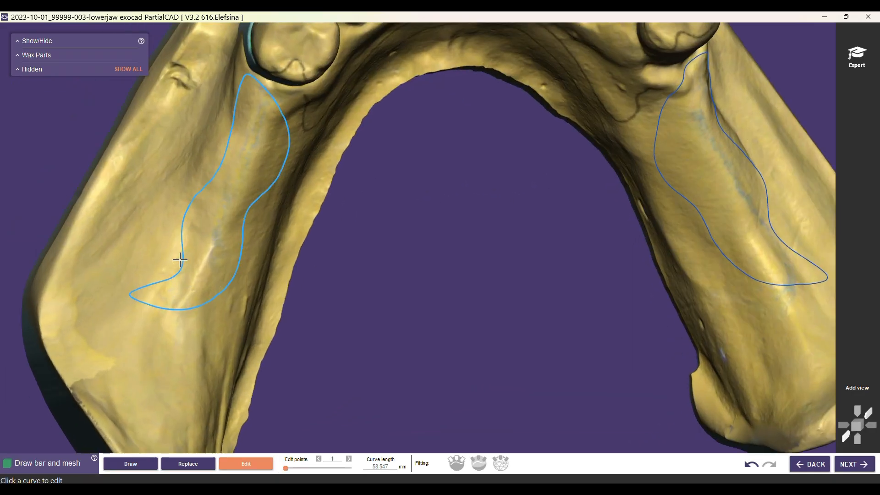
{"action": "left_click", "coordinate": [180, 259]}
{"action": "scroll", "coordinate": [188, 232], "scroll_direction": "up", "scroll_amount": 1}
{"action": "left_click_drag", "start_coordinate": [171, 238], "coordinate": [160, 228]}
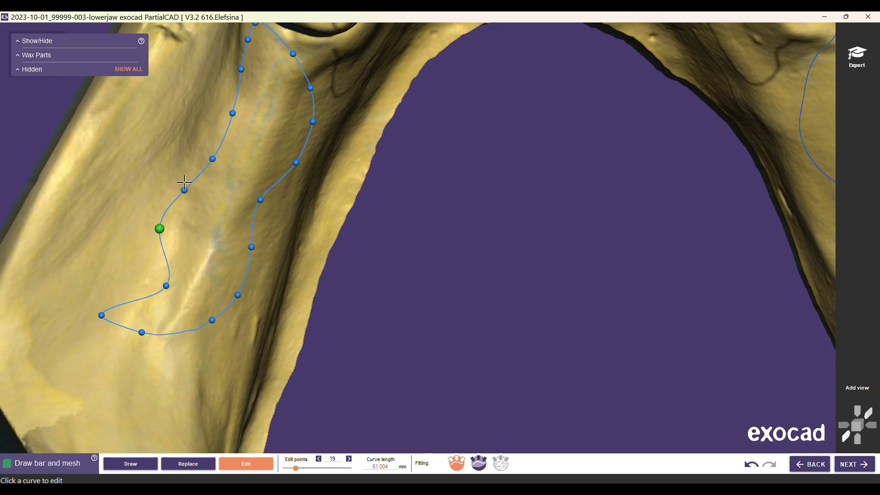
{"action": "left_click_drag", "start_coordinate": [182, 188], "coordinate": [193, 143]}
{"action": "left_click_drag", "start_coordinate": [242, 69], "coordinate": [231, 68]}
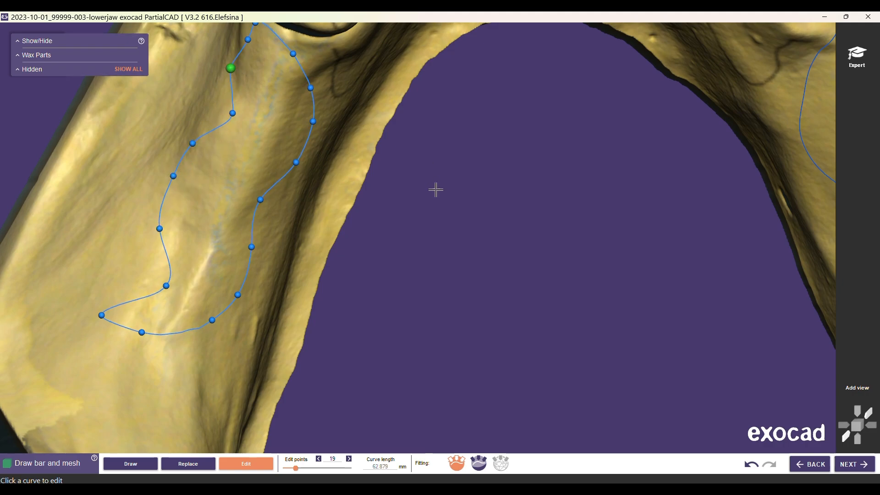
Step: Refine the front end of the left mesh outline by repositioning its buccal edit points just behind the premolar
{"action": "scroll", "coordinate": [434, 183], "scroll_direction": "down", "scroll_amount": 2}
{"action": "right_click_drag", "start_coordinate": [341, 92], "coordinate": [362, 84]}
{"action": "scroll", "coordinate": [362, 85], "scroll_direction": "up", "scroll_amount": 6}
{"action": "left_click_drag", "start_coordinate": [266, 57], "coordinate": [242, 61]}
{"action": "scroll", "coordinate": [356, 91], "scroll_direction": "down", "scroll_amount": 4}
{"action": "scroll", "coordinate": [337, 88], "scroll_direction": "up", "scroll_amount": 7}
{"action": "scroll", "coordinate": [306, 49], "scroll_direction": "down", "scroll_amount": 5}
{"action": "middle_click_drag", "start_coordinate": [302, 30], "coordinate": [303, 72]}
{"action": "left_click_drag", "start_coordinate": [283, 131], "coordinate": [282, 125]}
{"action": "left_click_drag", "start_coordinate": [268, 155], "coordinate": [267, 153]}
{"action": "scroll", "coordinate": [656, 323], "scroll_direction": "down", "scroll_amount": 3}
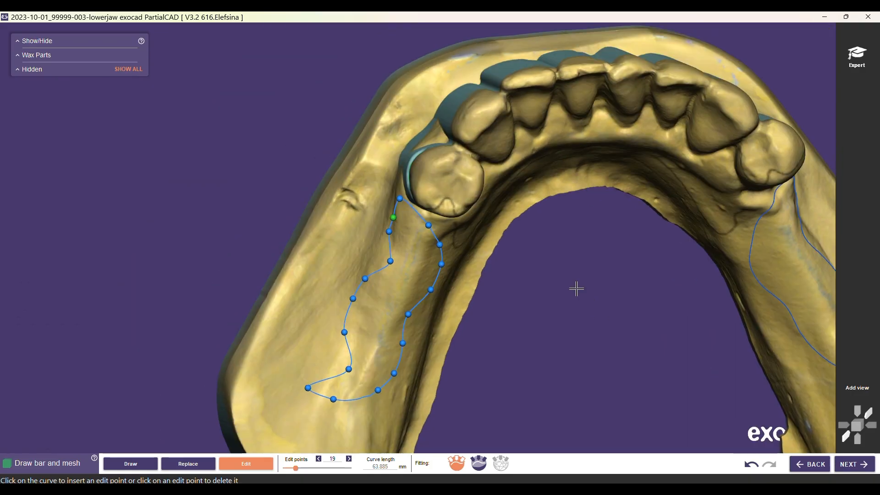
Step: Start the lingual bar outline at the left mesh's front end and trace the upper marked line across to the right mesh
{"action": "middle_click_drag", "start_coordinate": [601, 309], "coordinate": [446, 216]}
{"action": "scroll", "coordinate": [580, 312], "scroll_direction": "down", "scroll_amount": 3}
{"action": "right_click_drag", "start_coordinate": [579, 312], "coordinate": [499, 283]}
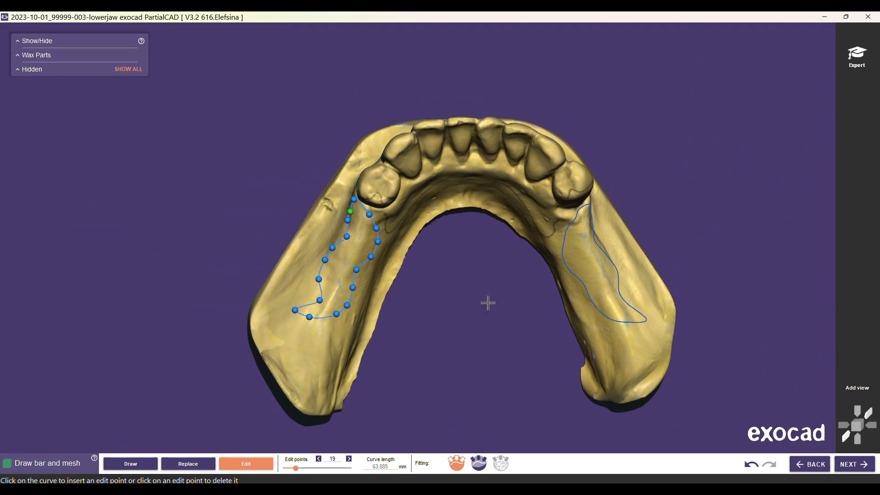
{"action": "left_click", "coordinate": [147, 465]}
{"action": "scroll", "coordinate": [401, 339], "scroll_direction": "up", "scroll_amount": 4}
{"action": "right_click_drag", "start_coordinate": [401, 339], "coordinate": [400, 266]}
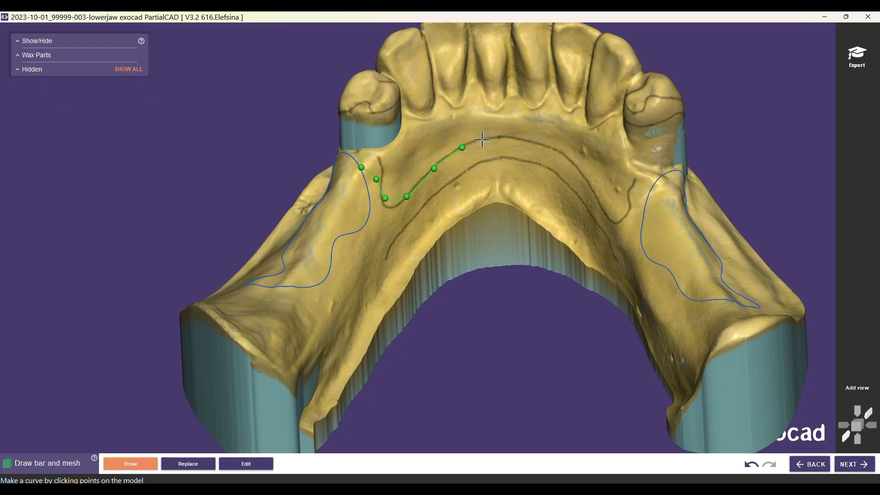
{"action": "left_click", "coordinate": [584, 181]}
{"action": "left_click", "coordinate": [604, 207]}
{"action": "left_click", "coordinate": [618, 217]}
{"action": "left_click", "coordinate": [637, 205]}
{"action": "left_click", "coordinate": [660, 184]}
Step: Carry the bar outline down the right mesh and back along the lower marked line, closing it at its starting point
{"action": "right_click_drag", "start_coordinate": [452, 188], "coordinate": [474, 183]}
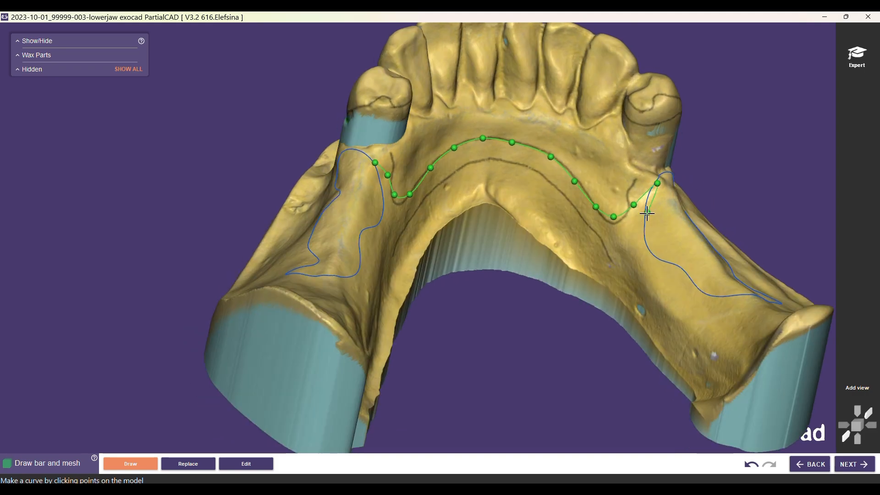
{"action": "left_click", "coordinate": [642, 247]}
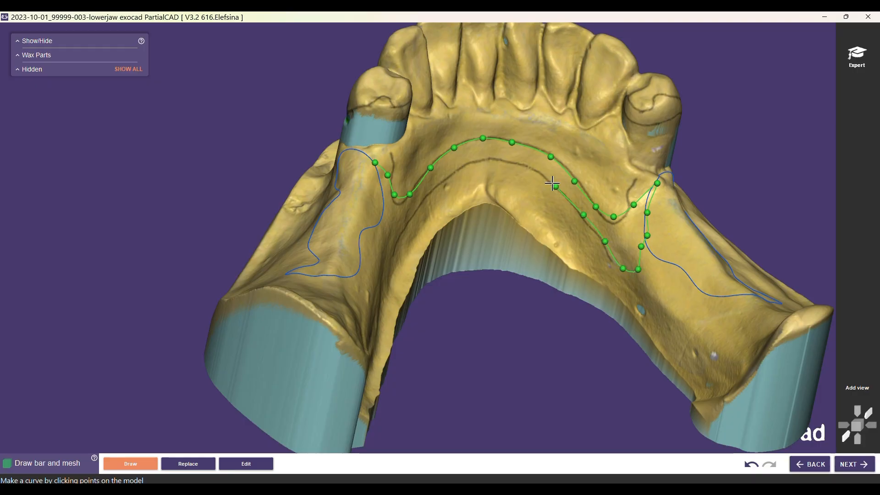
{"action": "right_click_drag", "start_coordinate": [451, 176], "coordinate": [304, 161]}
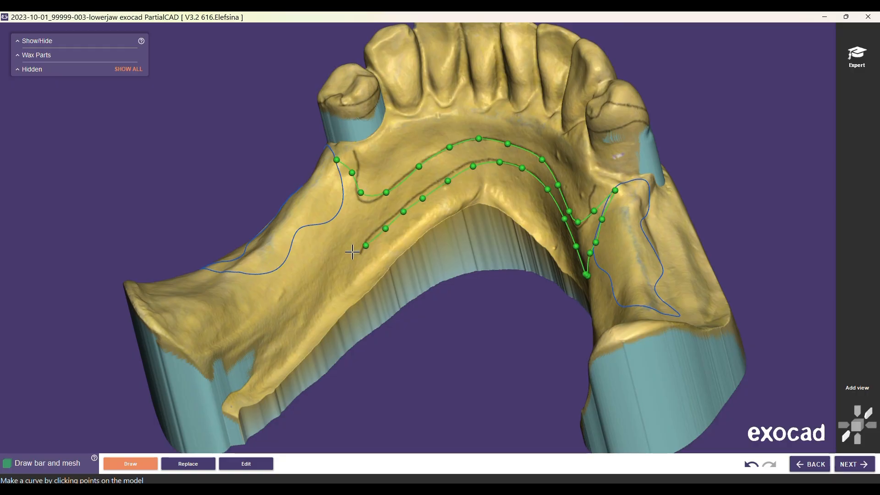
{"action": "left_click", "coordinate": [336, 159]}
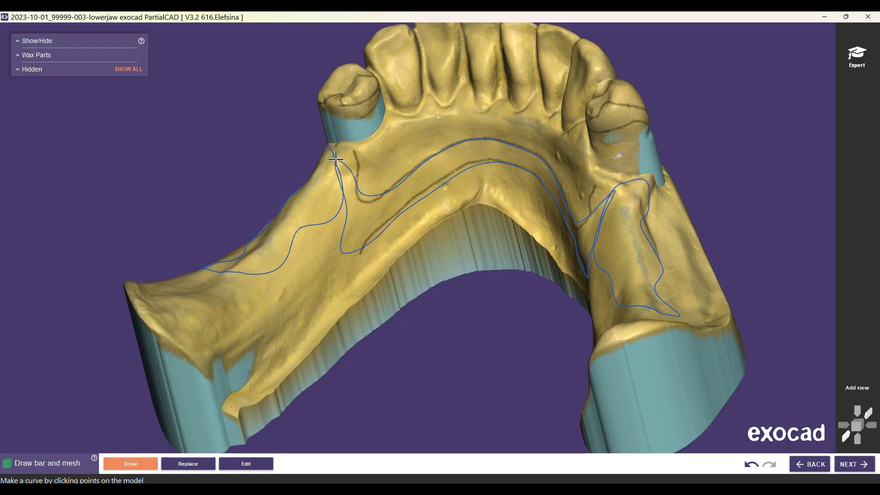
Step: Edit the bar outline's right end, moving its points to the mesh's front tip and extending the lower corner
{"action": "right_click_drag", "start_coordinate": [389, 229], "coordinate": [576, 246]}
{"action": "scroll", "coordinate": [576, 246], "scroll_direction": "up", "scroll_amount": 5}
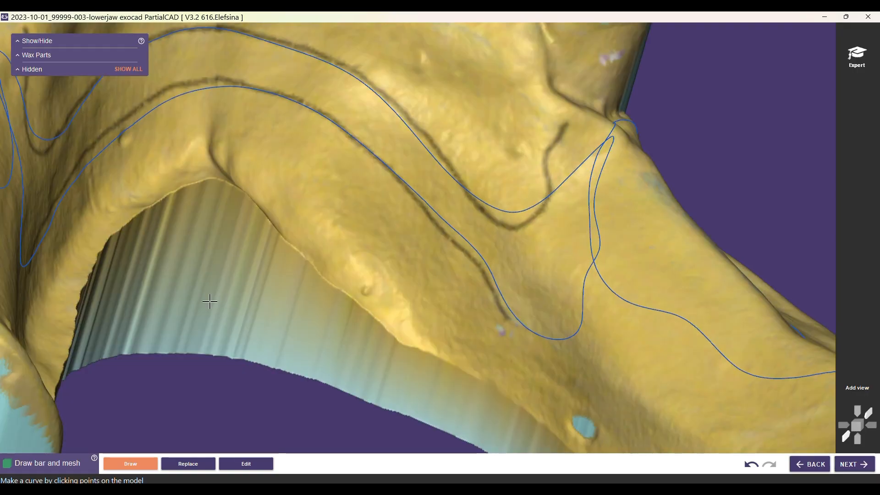
{"action": "left_click", "coordinate": [244, 467]}
{"action": "left_click", "coordinate": [537, 328]}
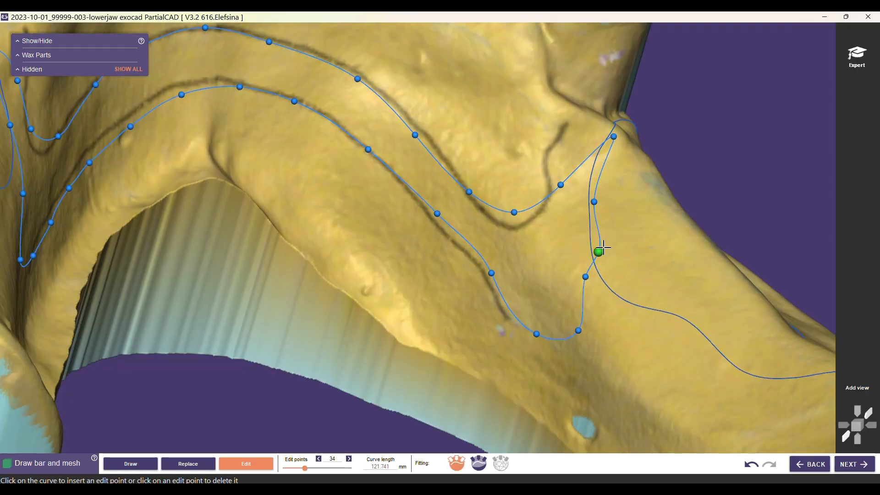
{"action": "left_click_drag", "start_coordinate": [590, 201], "coordinate": [618, 120]}
{"action": "left_click_drag", "start_coordinate": [579, 331], "coordinate": [571, 301]}
{"action": "left_click_drag", "start_coordinate": [537, 334], "coordinate": [571, 350]}
{"action": "left_click_drag", "start_coordinate": [586, 277], "coordinate": [572, 271]}
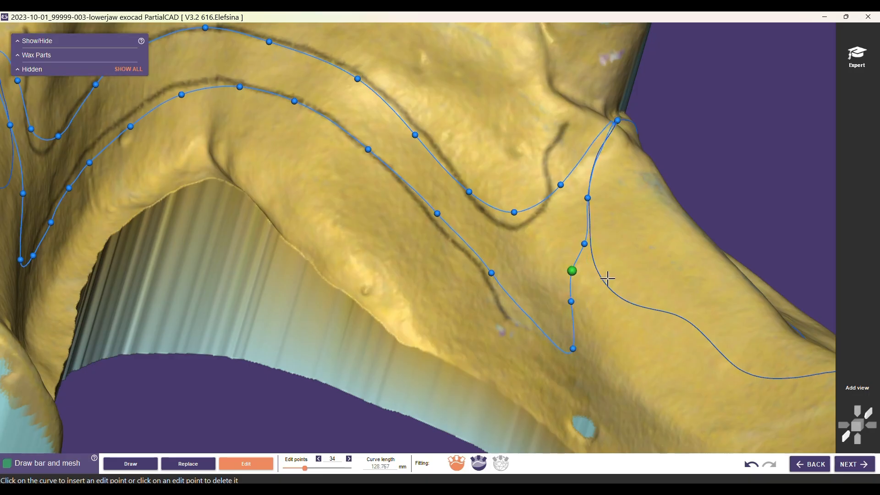
Step: Edit the right mesh outline so its lingual side follows the edge of the bar outline
{"action": "left_click", "coordinate": [608, 284]}
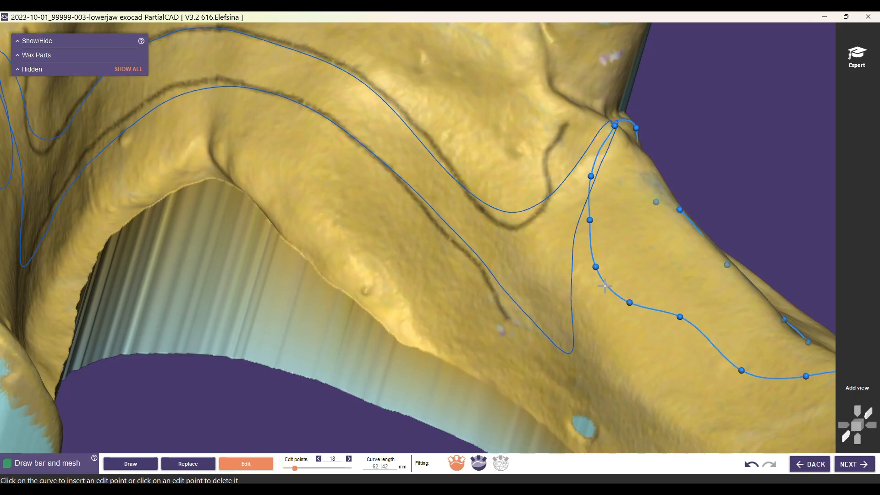
{"action": "left_click_drag", "start_coordinate": [595, 268], "coordinate": [575, 310]}
{"action": "left_click_drag", "start_coordinate": [590, 220], "coordinate": [576, 242]}
{"action": "left_click_drag", "start_coordinate": [591, 179], "coordinate": [594, 179]}
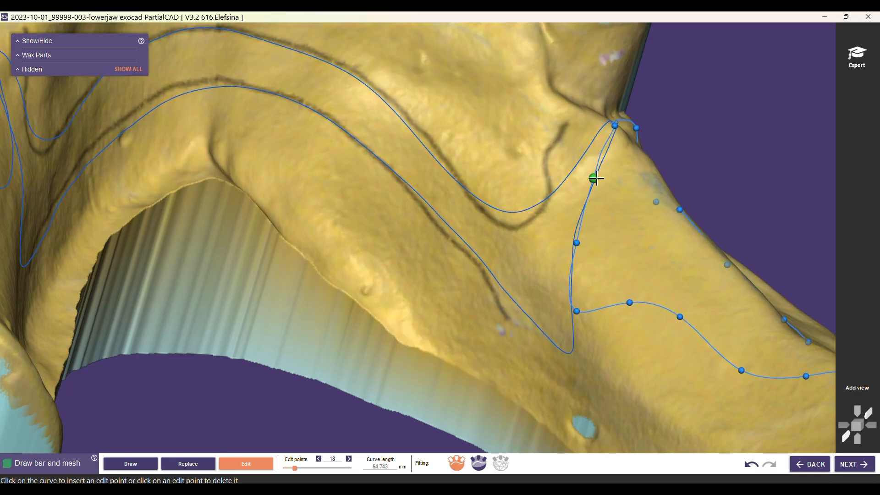
Step: Fine-tune the bar outline's lower right corner and smooth the adjoining lingual bend of the right mesh outline
{"action": "left_click", "coordinate": [568, 346]}
{"action": "left_click_drag", "start_coordinate": [571, 351], "coordinate": [574, 351]}
{"action": "scroll", "coordinate": [541, 334], "scroll_direction": "down", "scroll_amount": 5}
{"action": "scroll", "coordinate": [615, 283], "scroll_direction": "up", "scroll_amount": 5}
{"action": "left_click", "coordinate": [616, 289]}
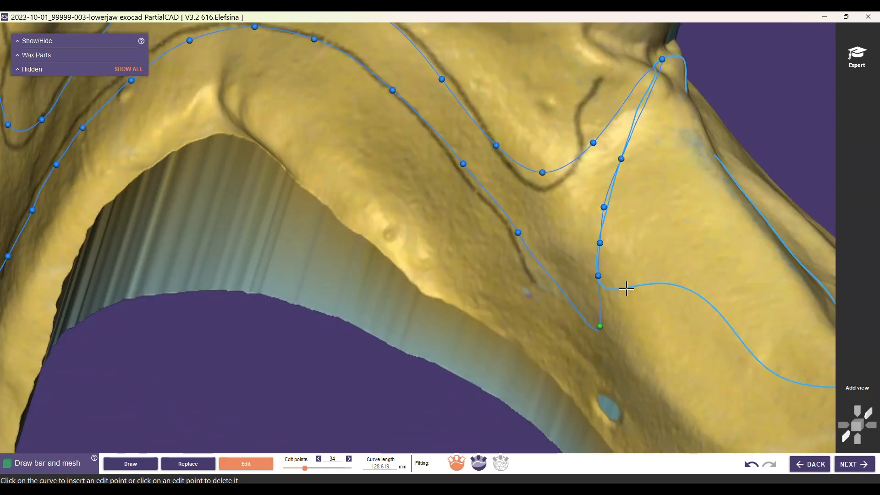
{"action": "left_click_drag", "start_coordinate": [604, 287], "coordinate": [611, 243]}
{"action": "scroll", "coordinate": [611, 245], "scroll_direction": "down", "scroll_amount": 5}
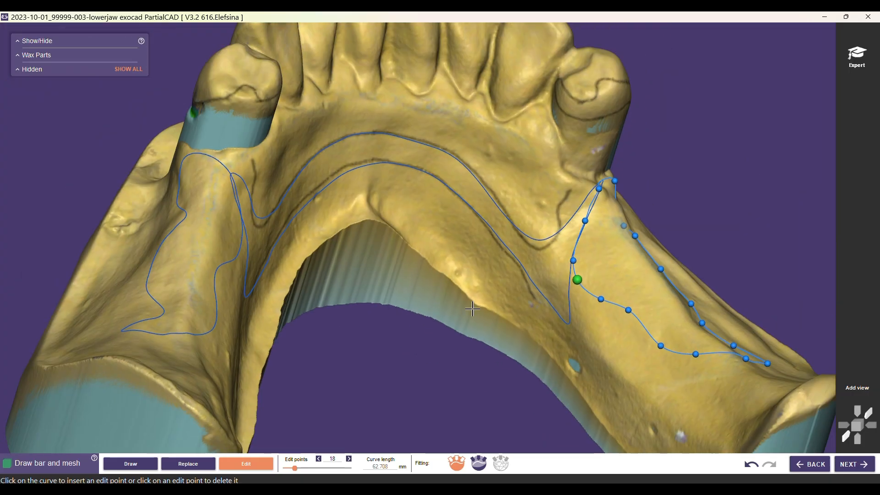
Step: Adjust the bar outline's left end to follow the left mesh edge, adding an edit point above its lower corner
{"action": "scroll", "coordinate": [389, 261], "scroll_direction": "up", "scroll_amount": 3}
{"action": "scroll", "coordinate": [248, 236], "scroll_direction": "up", "scroll_amount": 3}
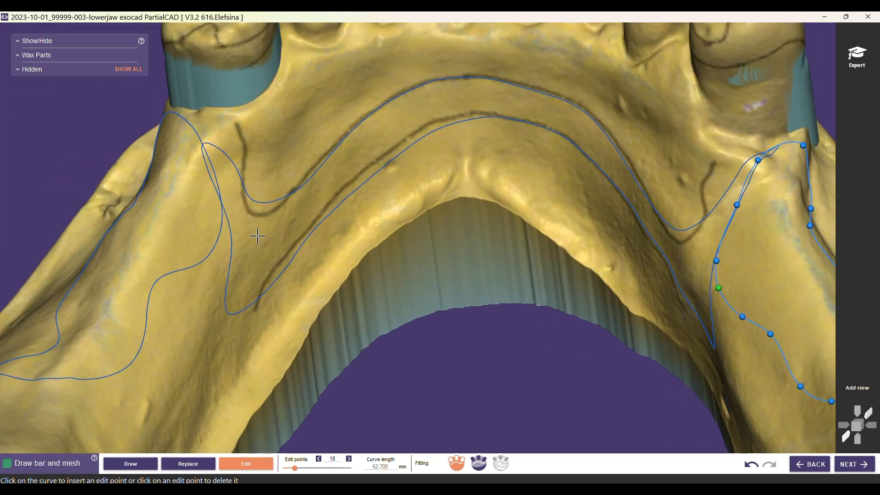
{"action": "left_click", "coordinate": [226, 214]}
{"action": "left_click_drag", "start_coordinate": [222, 203], "coordinate": [215, 205]}
{"action": "left_click_drag", "start_coordinate": [231, 258], "coordinate": [214, 242]}
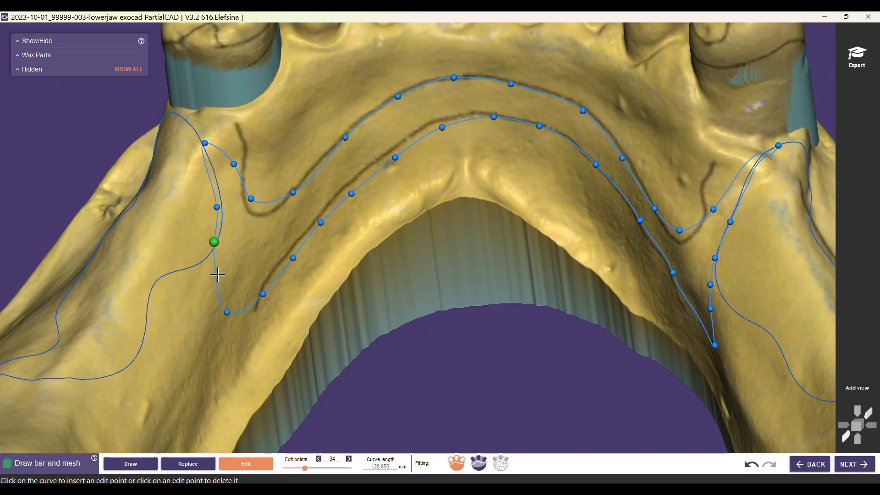
{"action": "left_click_drag", "start_coordinate": [216, 280], "coordinate": [232, 277]}
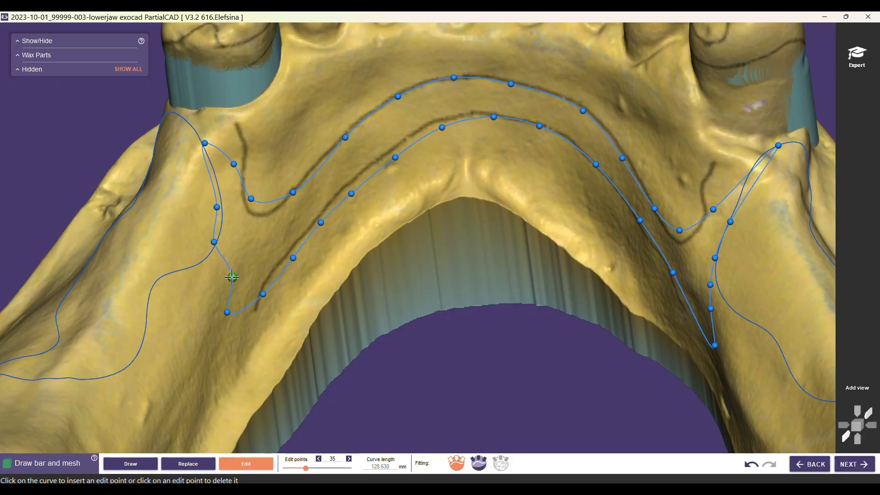
Step: Add and reposition edit points at the bar outline's right end to reshape its tip and the upper curve beside the premolar
{"action": "right_click_drag", "start_coordinate": [679, 305], "coordinate": [580, 309]}
{"action": "scroll", "coordinate": [581, 310], "scroll_direction": "up", "scroll_amount": 3}
{"action": "left_click_drag", "start_coordinate": [670, 228], "coordinate": [678, 239]}
{"action": "left_click_drag", "start_coordinate": [690, 156], "coordinate": [696, 151]}
{"action": "right_click_drag", "start_coordinate": [748, 152], "coordinate": [796, 103]}
{"action": "scroll", "coordinate": [755, 112], "scroll_direction": "up", "scroll_amount": 2}
{"action": "left_click", "coordinate": [515, 233]}
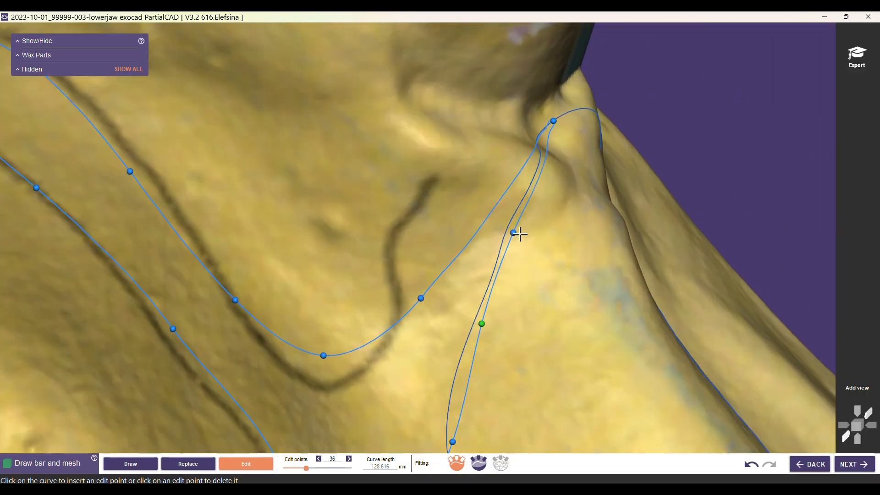
{"action": "left_click_drag", "start_coordinate": [515, 232], "coordinate": [481, 181]}
{"action": "left_click_drag", "start_coordinate": [421, 298], "coordinate": [406, 271]}
{"action": "scroll", "coordinate": [303, 351], "scroll_direction": "down", "scroll_amount": 5}
{"action": "middle_click_drag", "start_coordinate": [282, 264], "coordinate": [433, 199]}
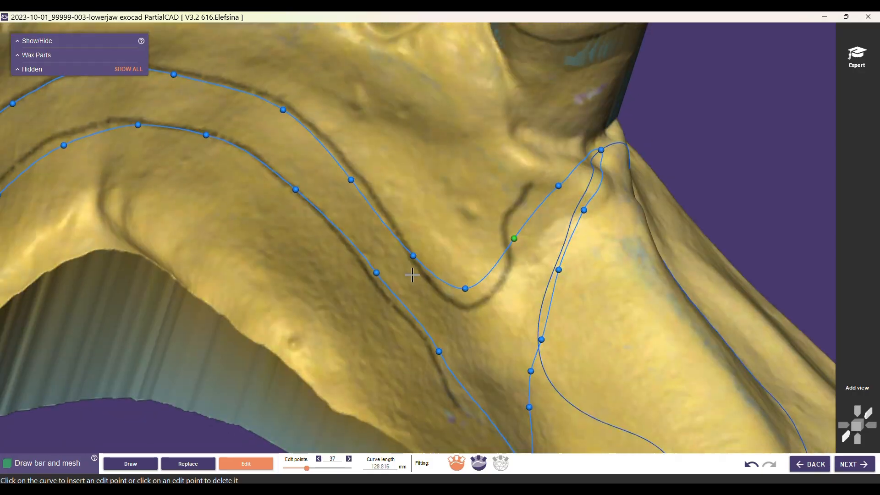
{"action": "left_click_drag", "start_coordinate": [465, 289], "coordinate": [467, 274]}
Step: Smooth the bar outline's upper border by raising its edit points behind the front teeth and toward the right end
{"action": "scroll", "coordinate": [317, 319], "scroll_direction": "down", "scroll_amount": 2}
{"action": "scroll", "coordinate": [286, 332], "scroll_direction": "down", "scroll_amount": 2}
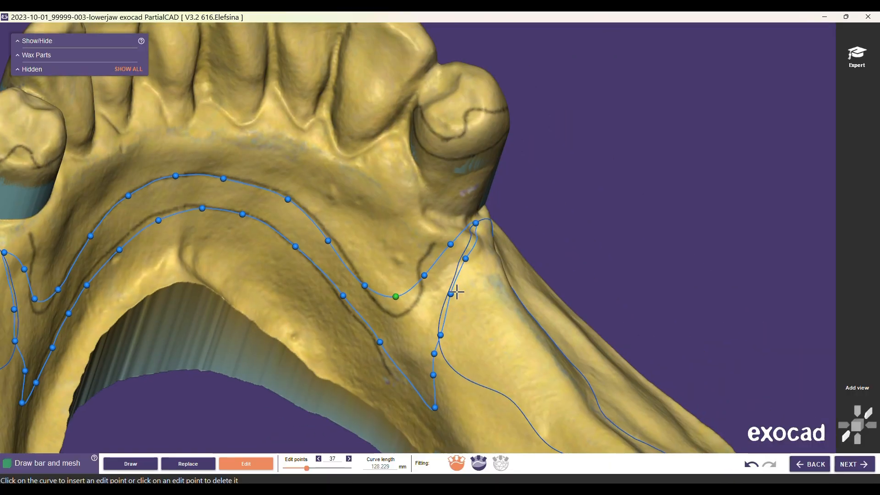
{"action": "scroll", "coordinate": [287, 345], "scroll_direction": "down", "scroll_amount": 3}
{"action": "right_click_drag", "start_coordinate": [257, 316], "coordinate": [199, 322]}
{"action": "middle_click_drag", "start_coordinate": [198, 322], "coordinate": [301, 321]}
{"action": "right_click_drag", "start_coordinate": [306, 356], "coordinate": [260, 443]}
{"action": "middle_click_drag", "start_coordinate": [259, 443], "coordinate": [291, 332]}
{"action": "right_click_drag", "start_coordinate": [291, 333], "coordinate": [330, 207]}
{"action": "scroll", "coordinate": [379, 185], "scroll_direction": "up", "scroll_amount": 4}
{"action": "left_click_drag", "start_coordinate": [440, 172], "coordinate": [445, 165]}
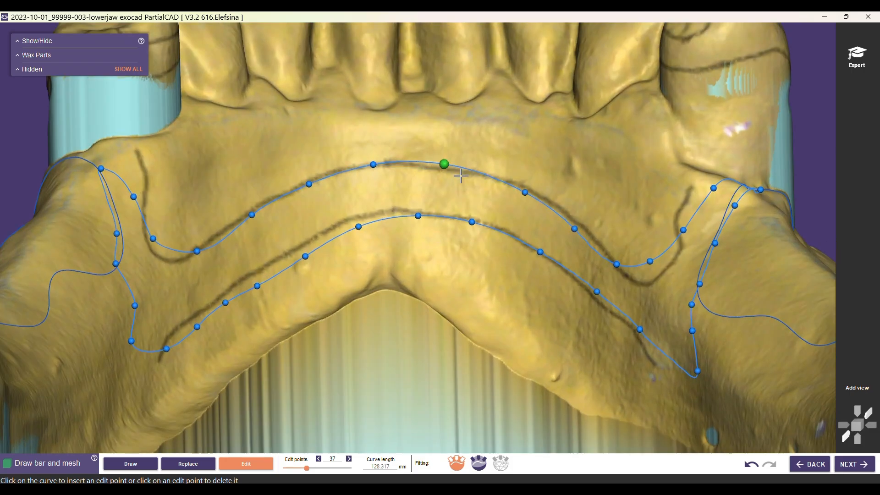
{"action": "left_click_drag", "start_coordinate": [588, 237], "coordinate": [599, 231]}
{"action": "left_click_drag", "start_coordinate": [629, 273], "coordinate": [644, 259]}
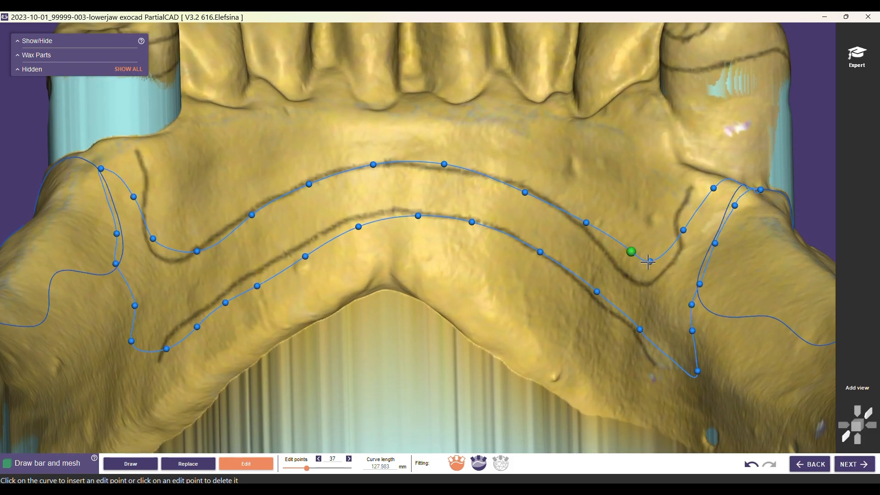
{"action": "left_click_drag", "start_coordinate": [526, 192], "coordinate": [530, 183]}
Step: Check the finished bar and mesh outlines on the whole model and proceed to applying the mesh
{"action": "scroll", "coordinate": [422, 290], "scroll_direction": "down", "scroll_amount": 1}
{"action": "scroll", "coordinate": [422, 290], "scroll_direction": "down", "scroll_amount": 4}
{"action": "right_click", "coordinate": [418, 304]}
{"action": "right_click_drag", "start_coordinate": [417, 262], "coordinate": [420, 329]}
{"action": "scroll", "coordinate": [420, 329], "scroll_direction": "down", "scroll_amount": 2}
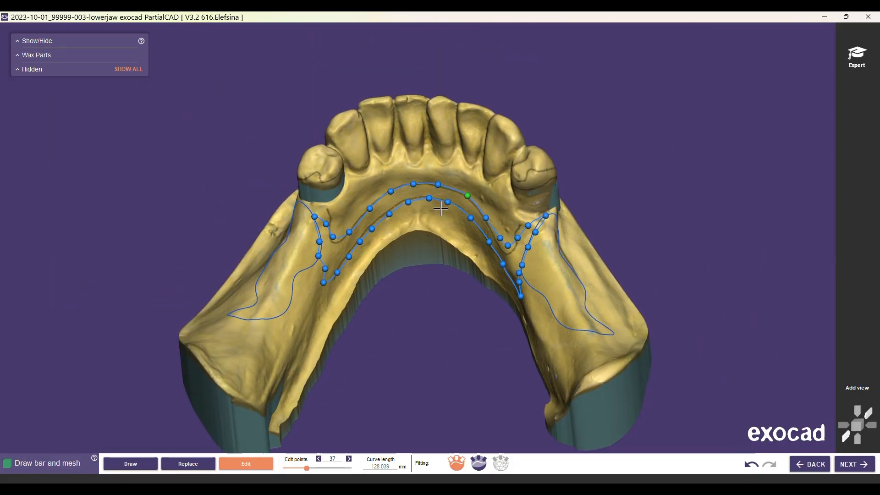
{"action": "left_click", "coordinate": [854, 464]}
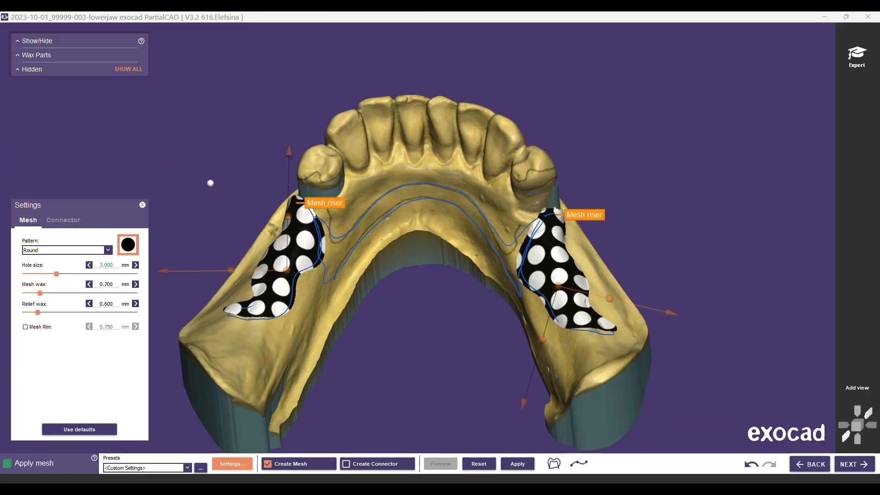
Step: Set the mesh hole size to 2.4 mm and rotate the hole patterns on both meshes
{"action": "scroll", "coordinate": [444, 222], "scroll_direction": "up", "scroll_amount": 3}
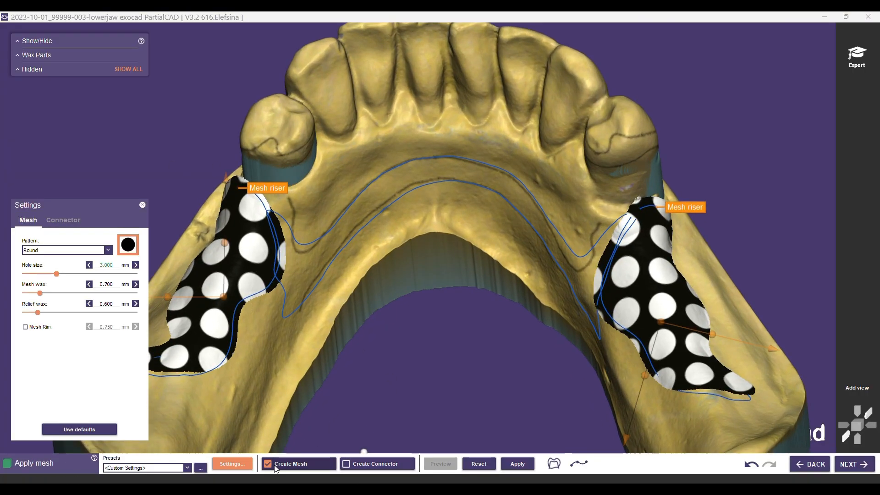
{"action": "scroll", "coordinate": [423, 369], "scroll_direction": "down", "scroll_amount": 3}
{"action": "middle_click_drag", "start_coordinate": [426, 360], "coordinate": [452, 302]}
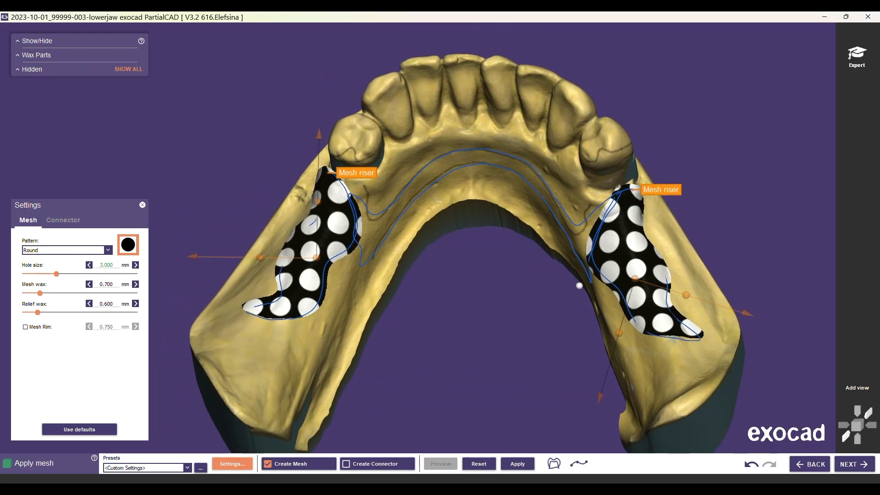
{"action": "left_click", "coordinate": [89, 265]}
{"action": "left_click", "coordinate": [89, 265]}
{"action": "left_click", "coordinate": [89, 265]}
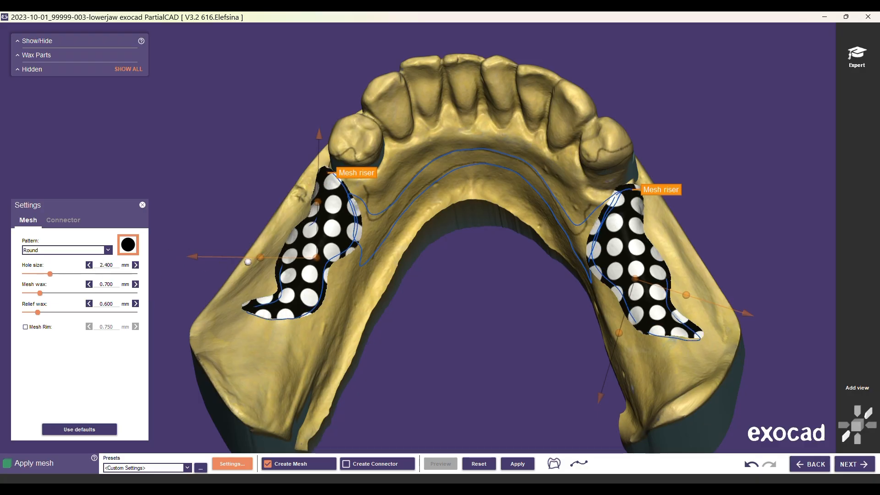
{"action": "left_click_drag", "start_coordinate": [258, 257], "coordinate": [267, 232]}
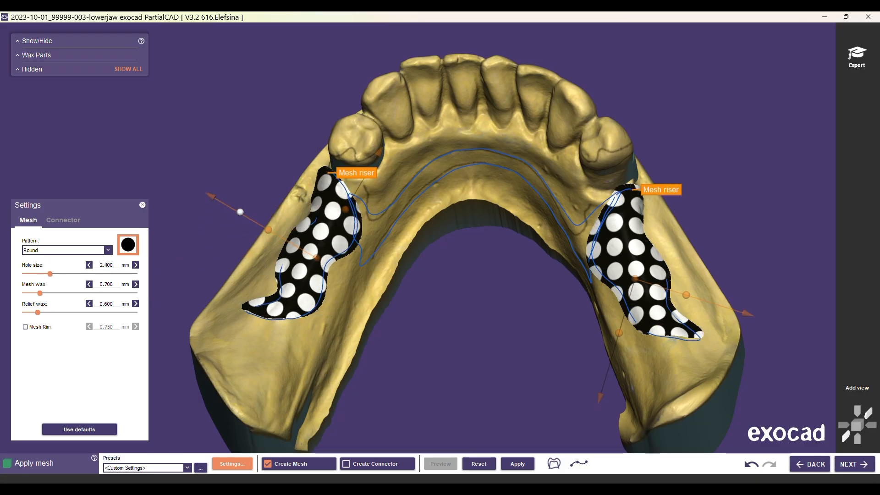
{"action": "left_click_drag", "start_coordinate": [686, 295], "coordinate": [689, 273]}
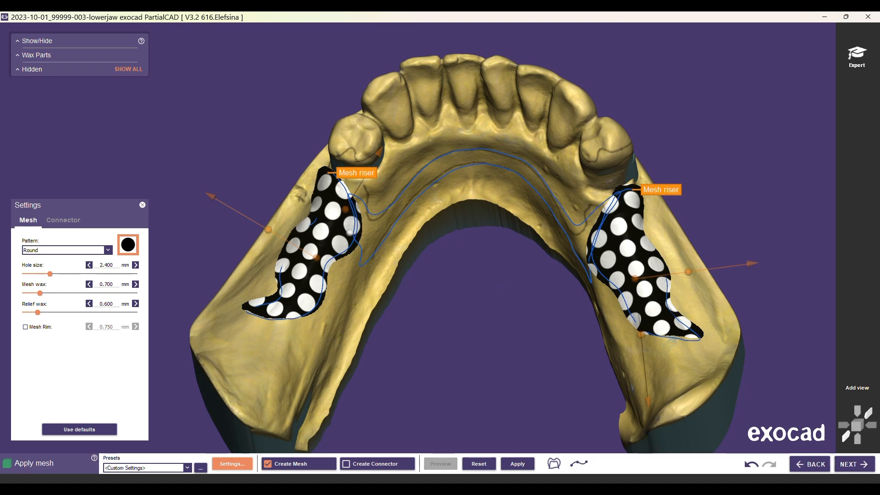
Step: Enable a 0.75 mm mesh rim and adjust the rotation and position of the right mesh's hole pattern
{"action": "left_click", "coordinate": [25, 326]}
{"action": "mouse_move", "coordinate": [477, 277]}
{"action": "right_mouse_down"}
{"action": "mouse_move", "coordinate": [452, 287]}
{"action": "mouse_move", "coordinate": [477, 294]}
{"action": "right_mouse_up"}
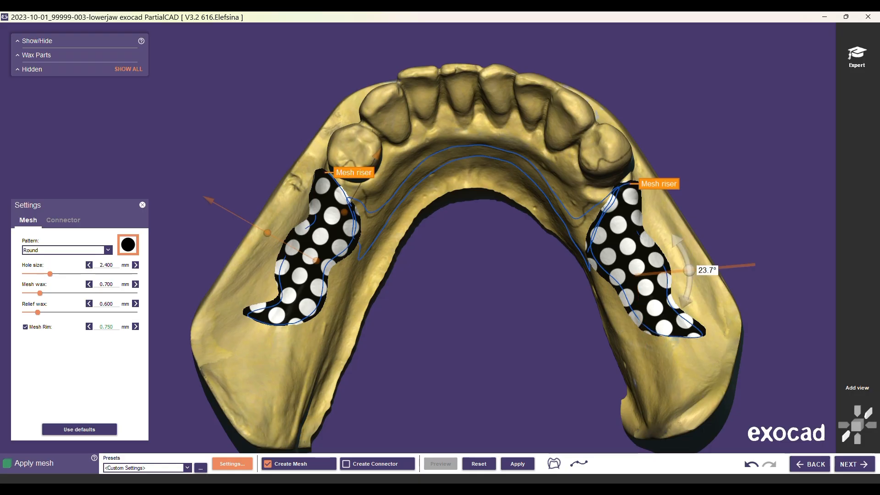
{"action": "mouse_move", "coordinate": [689, 270]}
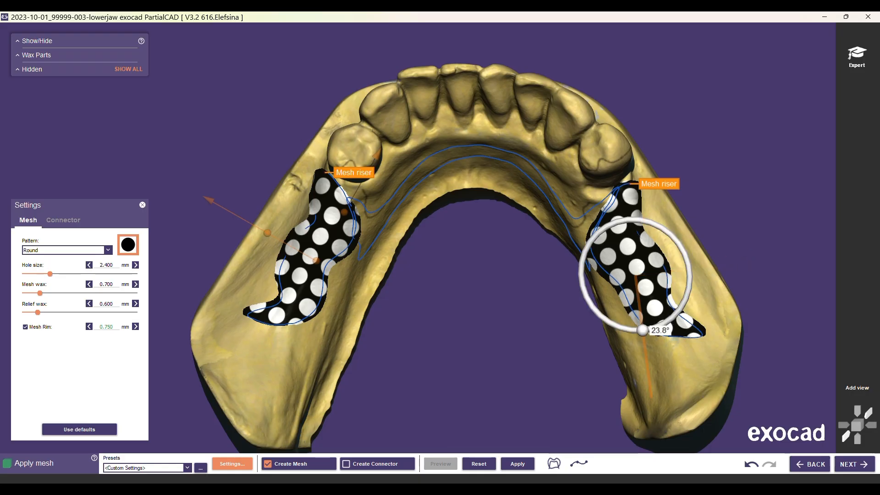
{"action": "mouse_move", "coordinate": [635, 275]}
{"action": "left_mouse_down"}
{"action": "mouse_move", "coordinate": [643, 266]}
{"action": "mouse_move", "coordinate": [639, 272]}
{"action": "left_mouse_up"}
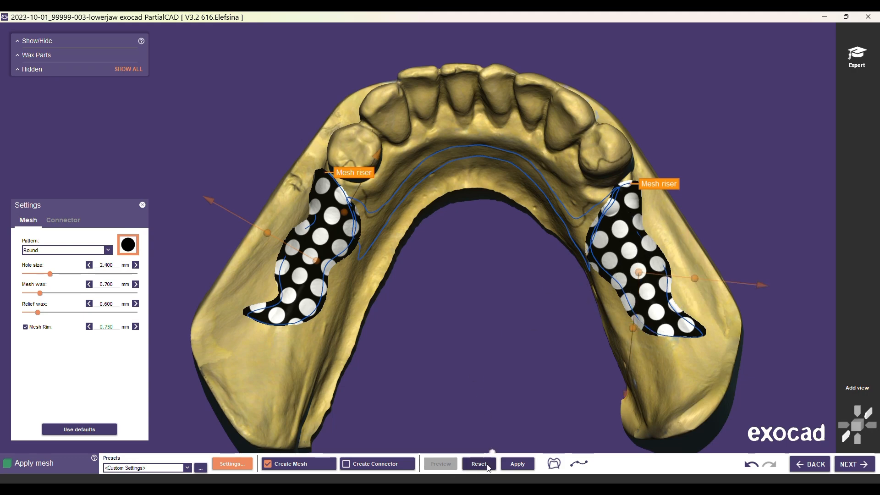
Step: Apply the round-hole mesh to both saddle areas
{"action": "left_click", "coordinate": [518, 465]}
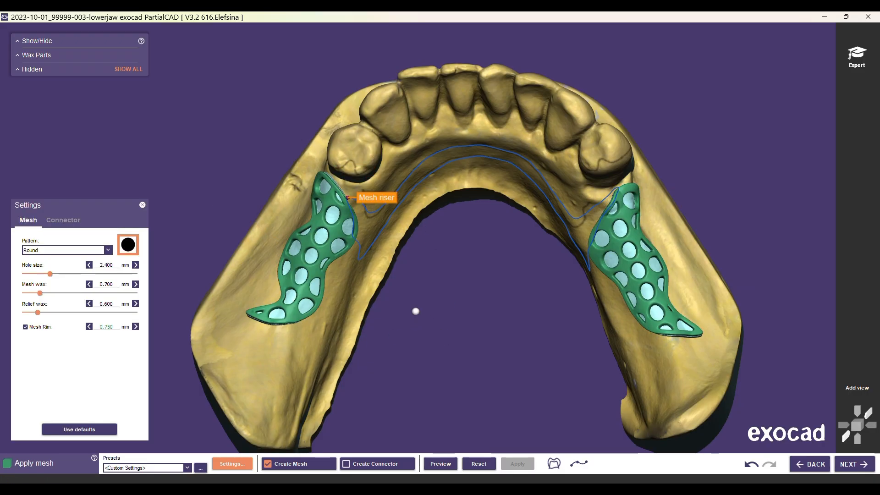
{"action": "scroll", "coordinate": [620, 290], "scroll_direction": "up", "scroll_amount": 3}
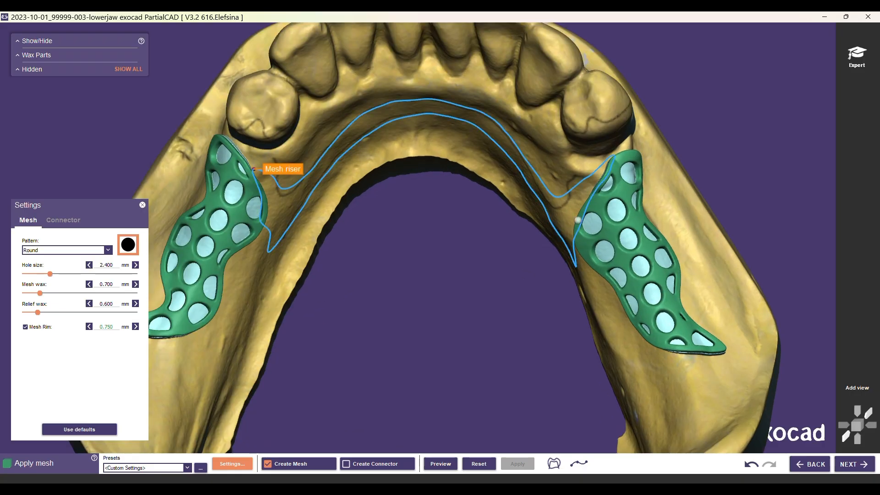
{"action": "right_click_drag", "start_coordinate": [463, 312], "coordinate": [368, 315]}
Step: Switch to creating the major connector, set its stipple to Smooth and apply it
{"action": "left_click", "coordinate": [362, 464]}
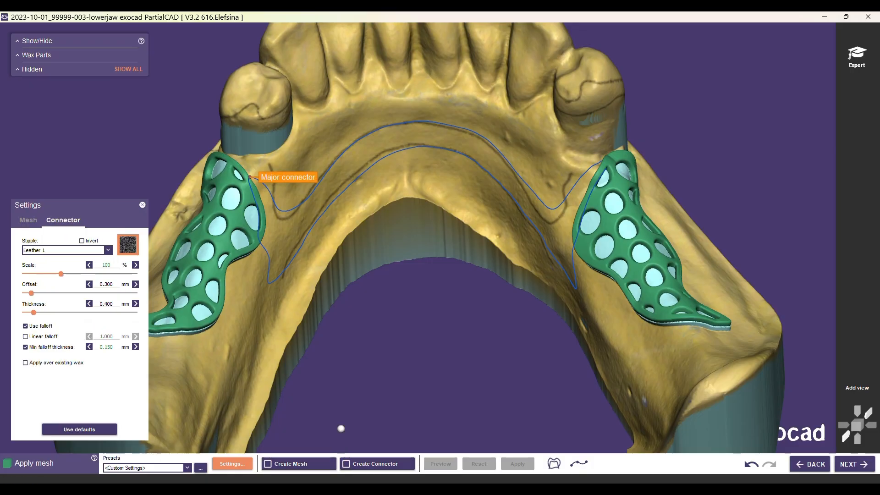
{"action": "left_click", "coordinate": [69, 250]}
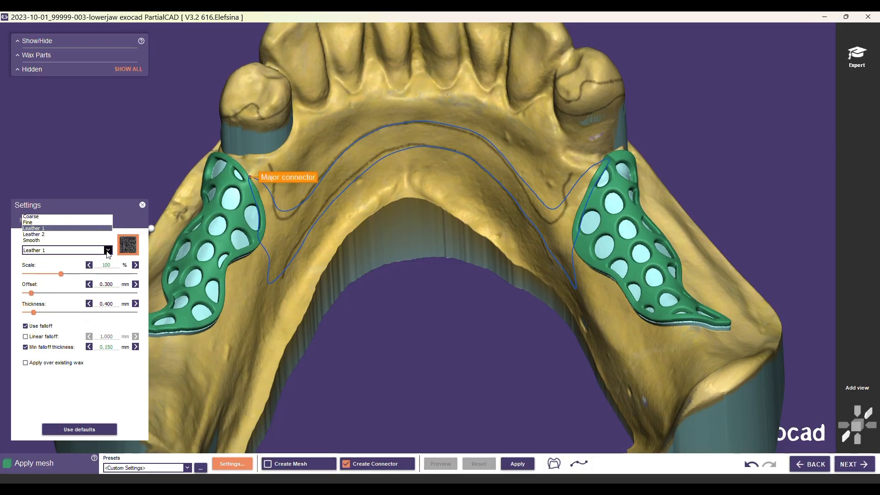
{"action": "left_click", "coordinate": [64, 242]}
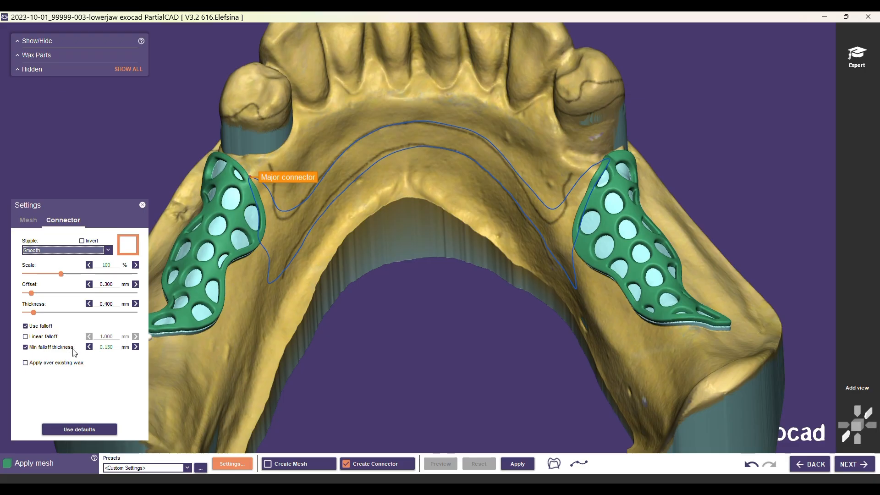
{"action": "left_click", "coordinate": [517, 464]}
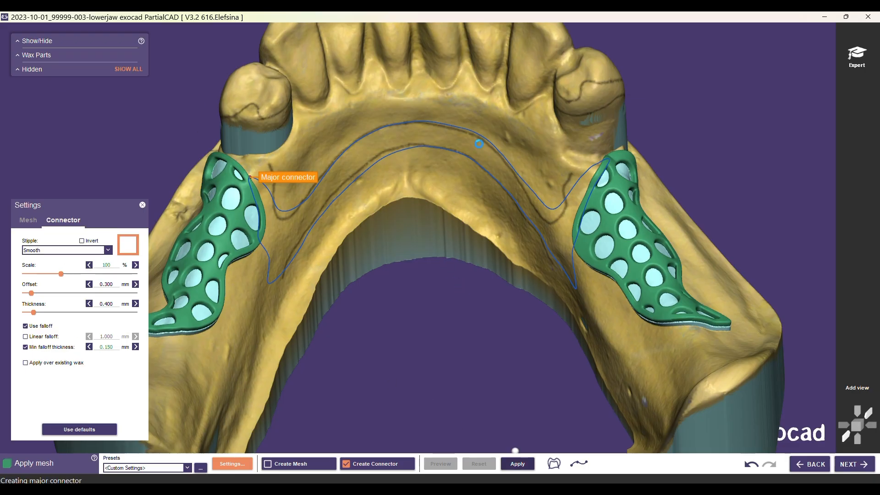
{"action": "right_click_drag", "start_coordinate": [359, 221], "coordinate": [378, 229]}
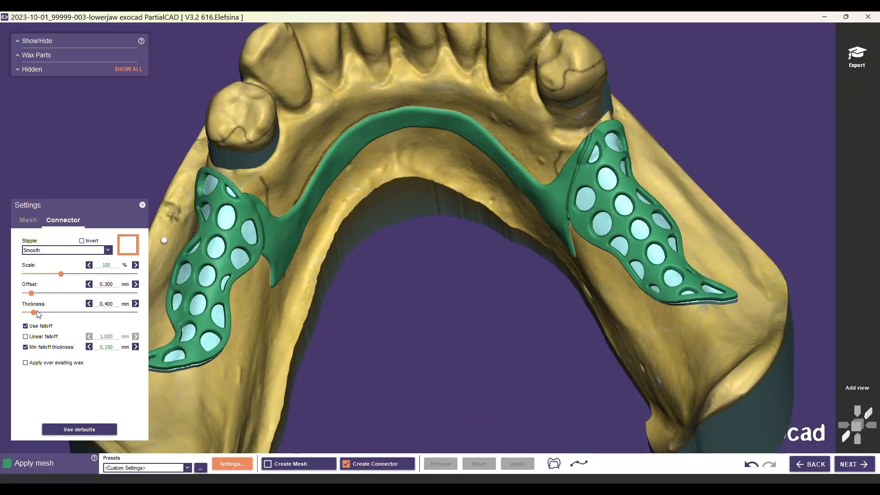
Step: Set the connector thickness to 2 mm
{"action": "left_click", "coordinate": [135, 304]}
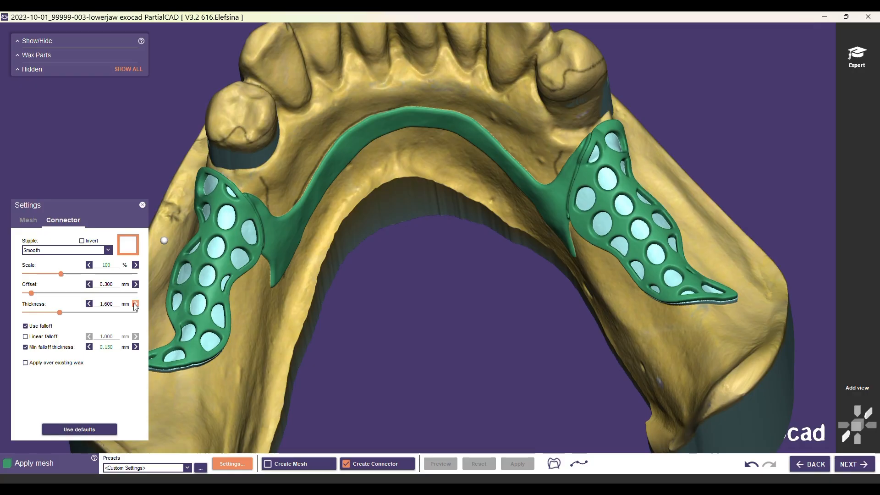
{"action": "left_click", "coordinate": [135, 304]}
{"action": "left_click", "coordinate": [135, 303]}
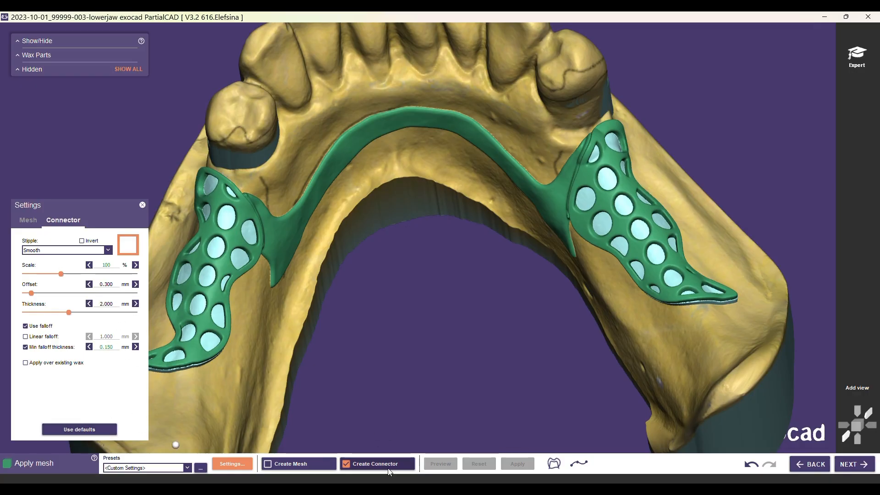
{"action": "right_click_drag", "start_coordinate": [198, 269], "coordinate": [245, 273]}
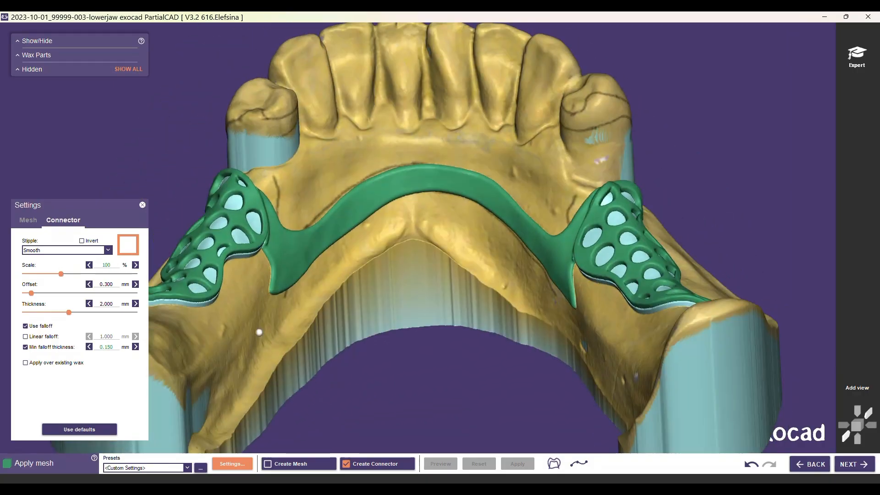
Step: Undo the applied connector and create it again with the 2 mm thickness
{"action": "left_click", "coordinate": [284, 464]}
{"action": "left_click", "coordinate": [356, 464]}
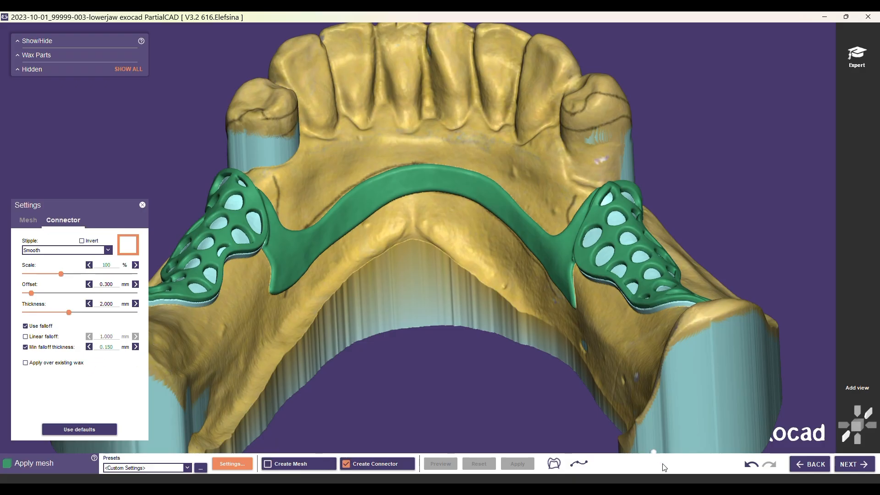
{"action": "right_click_drag", "start_coordinate": [471, 385], "coordinate": [441, 334]}
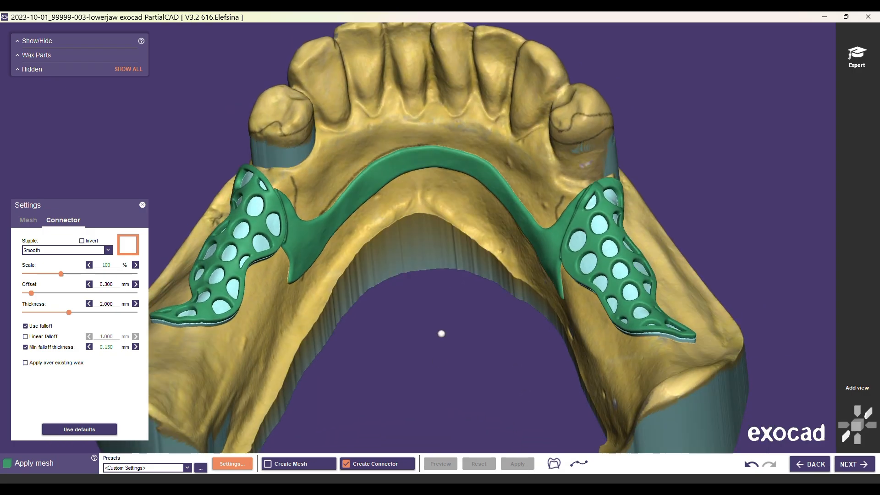
{"action": "left_click", "coordinate": [752, 465]}
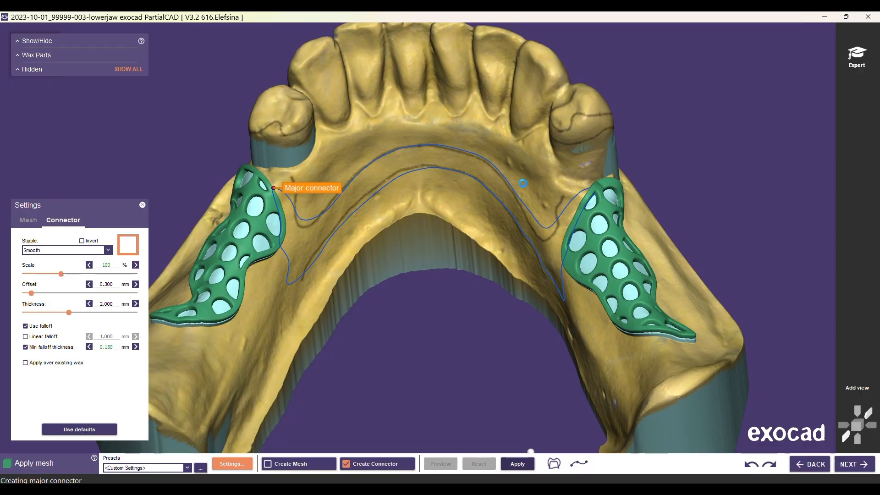
{"action": "right_click_drag", "start_coordinate": [466, 247], "coordinate": [468, 188]}
Step: Cut a cross-section through the lingual bar, measure the bar's thickness in the slice, and close the slice view
{"action": "left_click", "coordinate": [554, 464]}
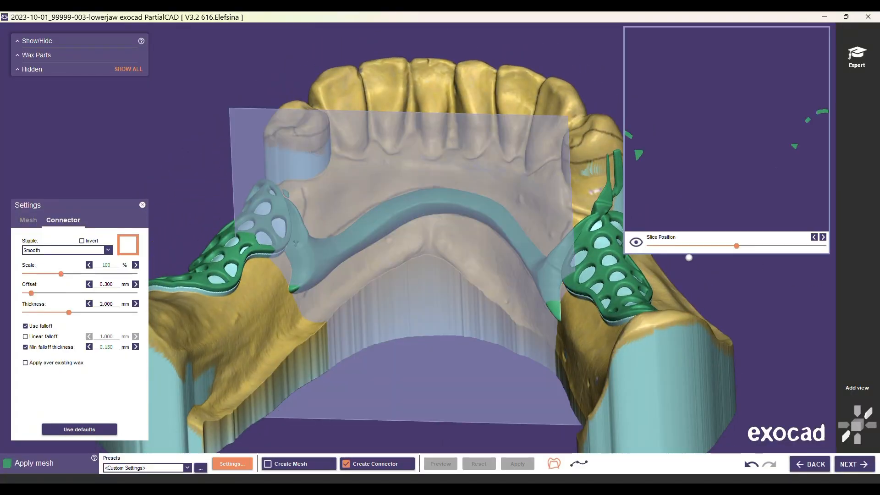
{"action": "right_click_drag", "start_coordinate": [518, 283], "coordinate": [494, 280]}
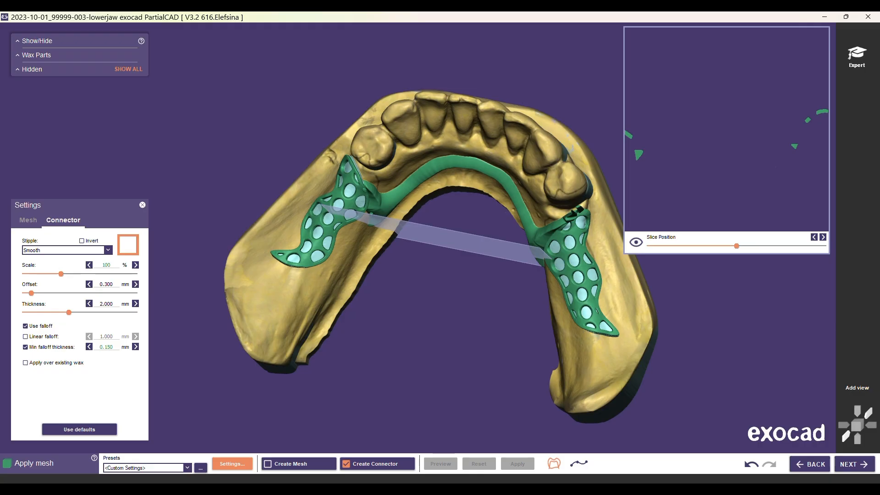
{"action": "right_click_drag", "start_coordinate": [574, 137], "coordinate": [574, 155]}
{"action": "left_click_drag", "start_coordinate": [737, 246], "coordinate": [719, 248]}
{"action": "scroll", "coordinate": [663, 137], "scroll_direction": "up", "scroll_amount": 4}
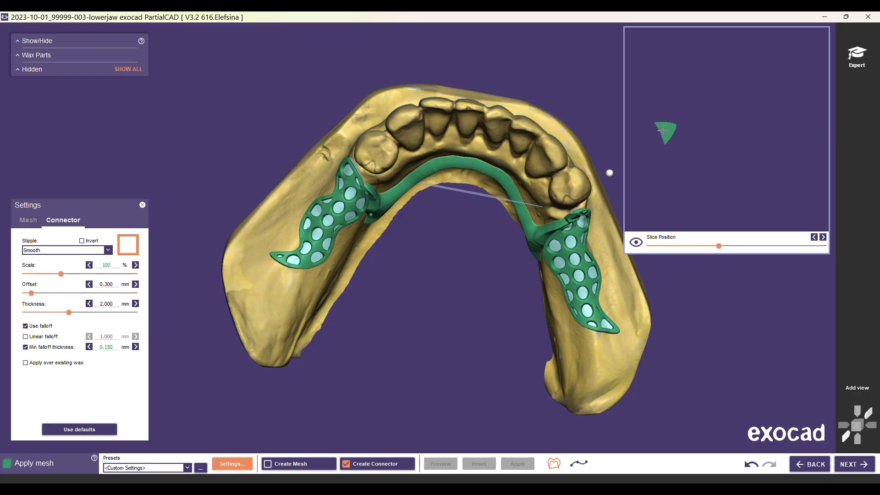
{"action": "scroll", "coordinate": [669, 131], "scroll_direction": "up", "scroll_amount": 5}
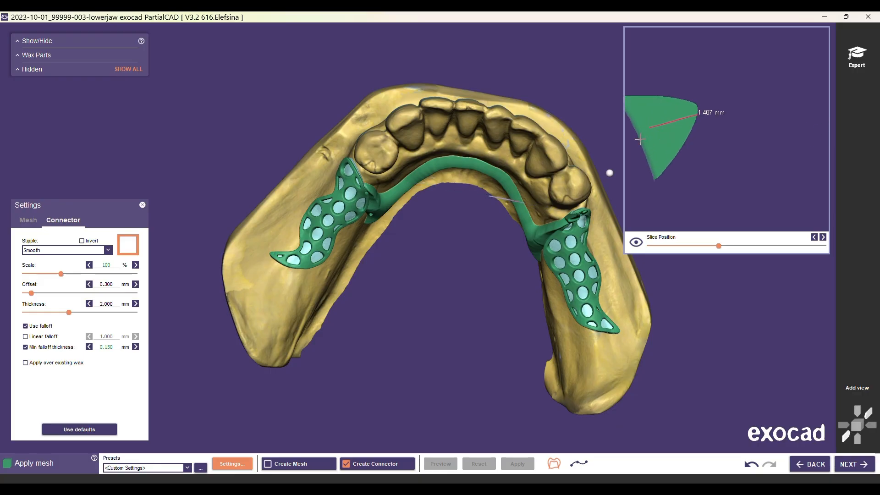
{"action": "left_click_drag", "start_coordinate": [693, 110], "coordinate": [697, 107]}
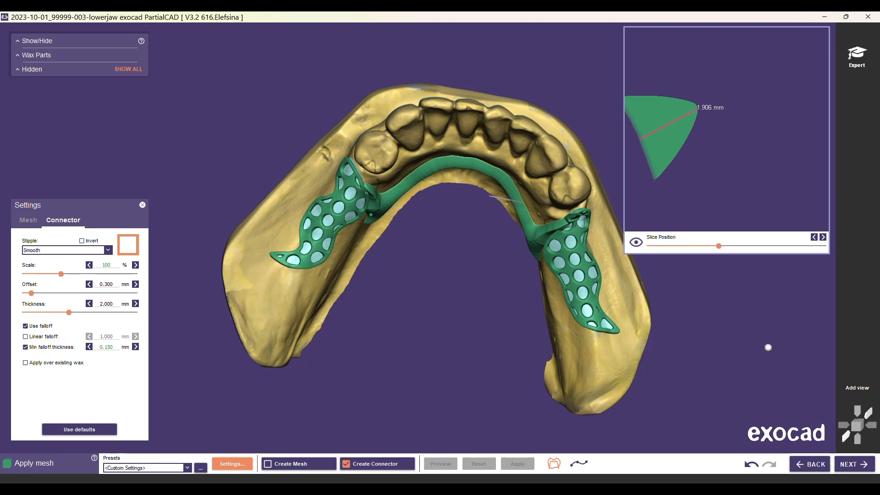
{"action": "left_click", "coordinate": [554, 465]}
Step: Check the finished connector and meshes on the model and proceed to drawing the clasp curves
{"action": "right_click_drag", "start_coordinate": [427, 188], "coordinate": [473, 146]}
{"action": "right_click_drag", "start_coordinate": [569, 257], "coordinate": [504, 229]}
{"action": "scroll", "coordinate": [592, 193], "scroll_direction": "up", "scroll_amount": 3}
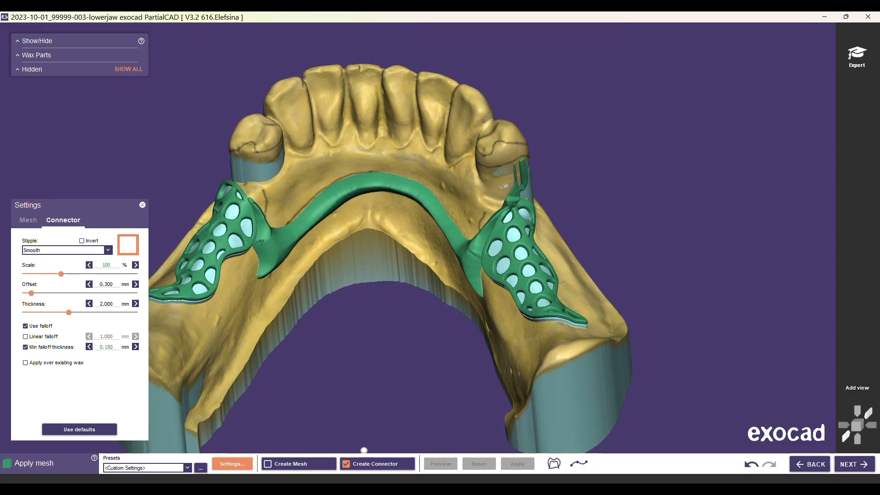
{"action": "left_click", "coordinate": [855, 464]}
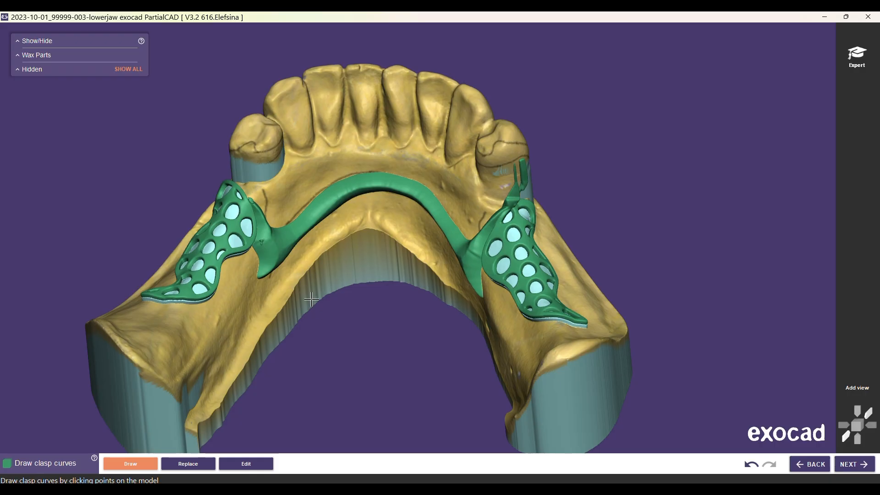
Step: Draw a clasp curve around the right premolar, running from its inner side around the back into the buccal undercut
{"action": "scroll", "coordinate": [339, 355], "scroll_direction": "down", "scroll_amount": 2}
{"action": "right_click_drag", "start_coordinate": [341, 359], "coordinate": [373, 301]}
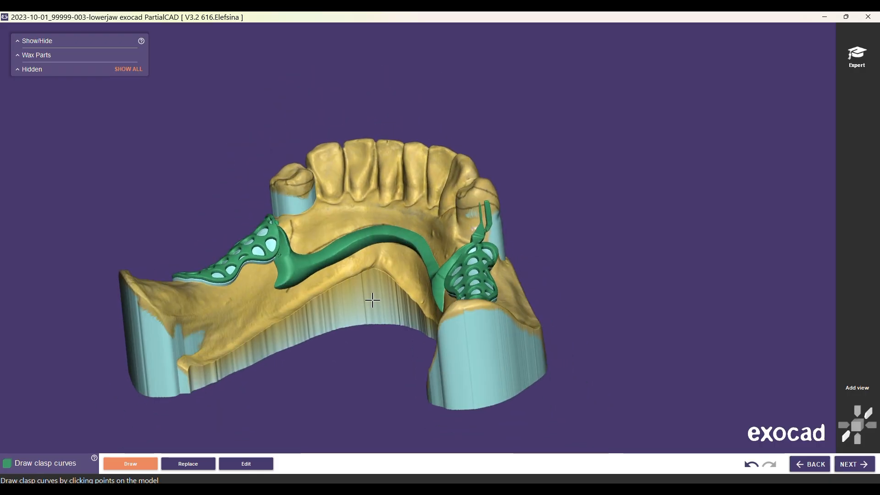
{"action": "scroll", "coordinate": [491, 196], "scroll_direction": "up", "scroll_amount": 3}
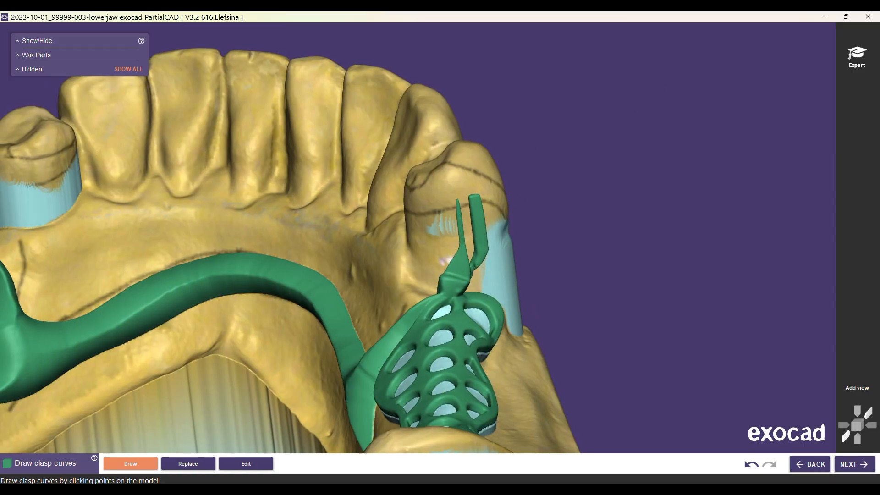
{"action": "right_click_drag", "start_coordinate": [492, 197], "coordinate": [412, 215]}
{"action": "scroll", "coordinate": [412, 215], "scroll_direction": "up", "scroll_amount": 3}
{"action": "right_click_drag", "start_coordinate": [353, 266], "coordinate": [335, 211]}
{"action": "left_click", "coordinate": [325, 180]}
{"action": "left_click", "coordinate": [361, 223]}
{"action": "left_click", "coordinate": [404, 227]}
{"action": "left_click", "coordinate": [444, 222]}
{"action": "right_click_drag", "start_coordinate": [445, 222], "coordinate": [489, 210]}
{"action": "left_click", "coordinate": [530, 239]}
{"action": "left_click", "coordinate": [574, 250]}
{"action": "left_click", "coordinate": [605, 256]}
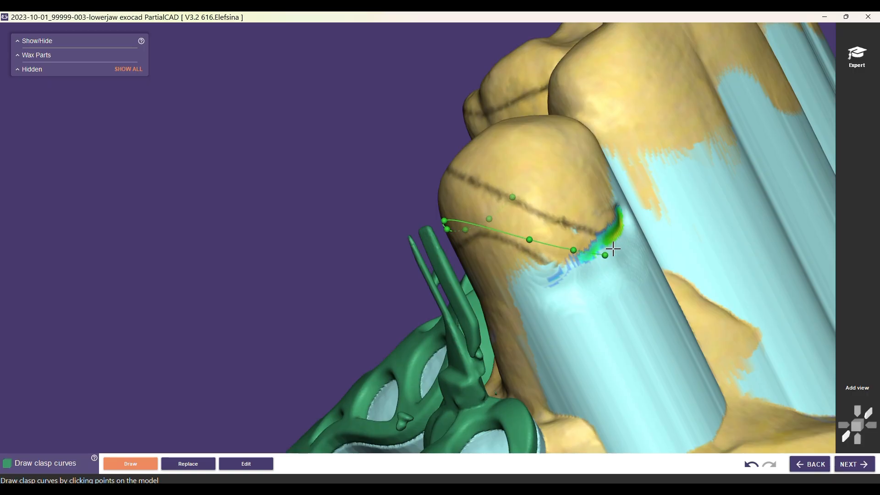
{"action": "right_click_drag", "start_coordinate": [622, 230], "coordinate": [562, 234]}
{"action": "left_click", "coordinate": [635, 228]}
{"action": "scroll", "coordinate": [493, 281], "scroll_direction": "down", "scroll_amount": 3}
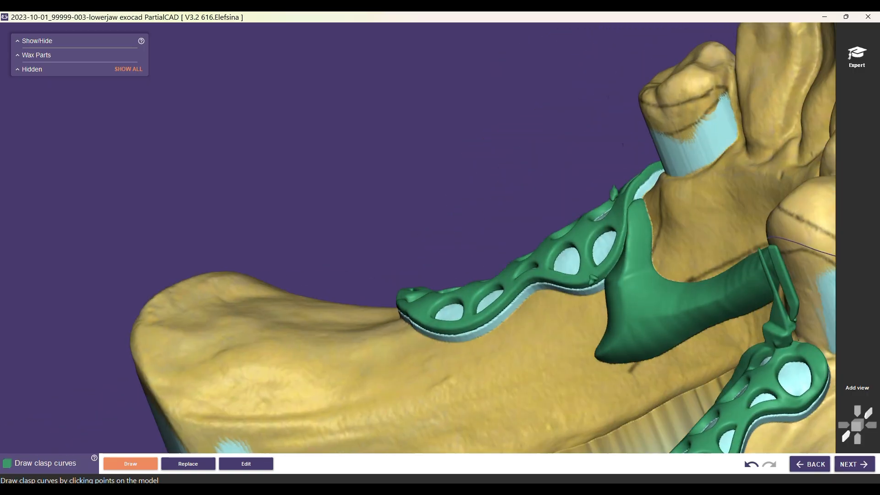
Step: Draw a bar clasp curve from the left premolar's buccal undercut down onto the gum and back up to the left mesh
{"action": "right_click_drag", "start_coordinate": [504, 281], "coordinate": [622, 281]}
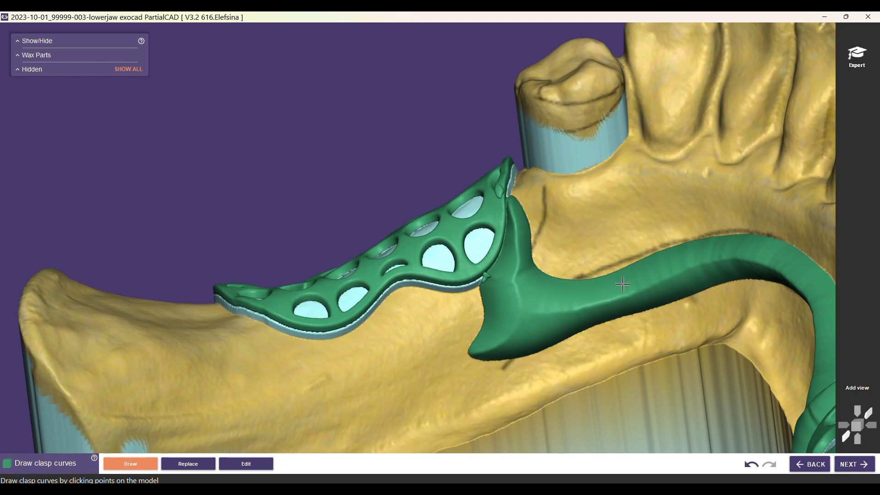
{"action": "scroll", "coordinate": [635, 297], "scroll_direction": "down", "scroll_amount": 3}
{"action": "middle_click_drag", "start_coordinate": [655, 430], "coordinate": [511, 347]}
{"action": "right_click_drag", "start_coordinate": [511, 346], "coordinate": [607, 356]}
{"action": "right_click_drag", "start_coordinate": [193, 325], "coordinate": [360, 256]}
{"action": "scroll", "coordinate": [359, 255], "scroll_direction": "up", "scroll_amount": 3}
{"action": "right_click_drag", "start_coordinate": [458, 254], "coordinate": [389, 228]}
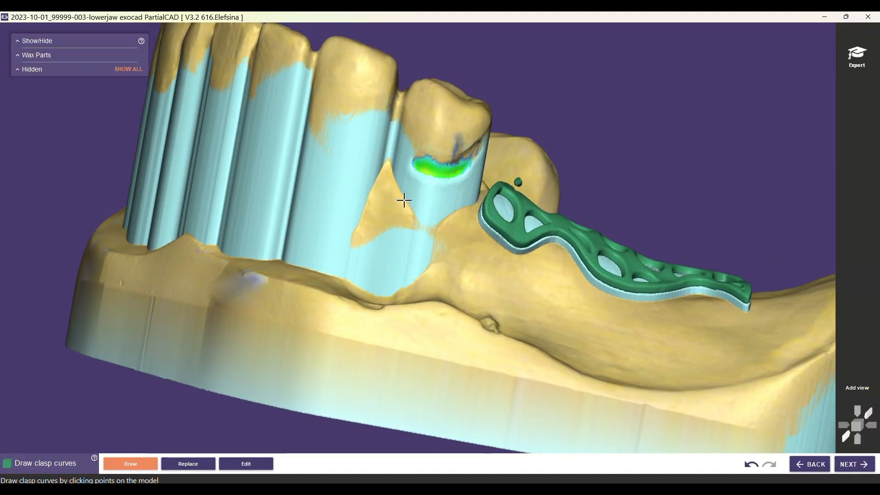
{"action": "scroll", "coordinate": [390, 228], "scroll_direction": "up", "scroll_amount": 3}
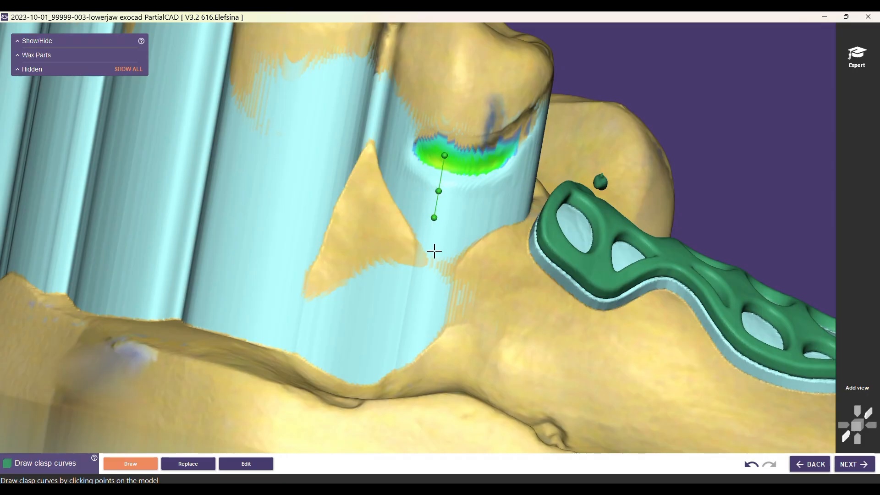
{"action": "left_click", "coordinate": [452, 286]}
{"action": "left_click", "coordinate": [500, 309]}
{"action": "left_click", "coordinate": [547, 324]}
{"action": "left_click", "coordinate": [595, 350]}
{"action": "left_click", "coordinate": [642, 350]}
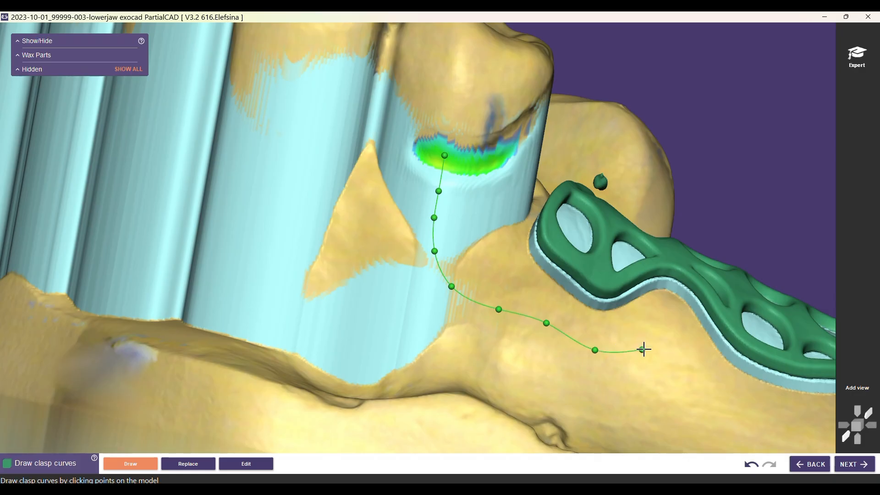
{"action": "left_click", "coordinate": [686, 323]}
{"action": "double_click", "coordinate": [716, 294]}
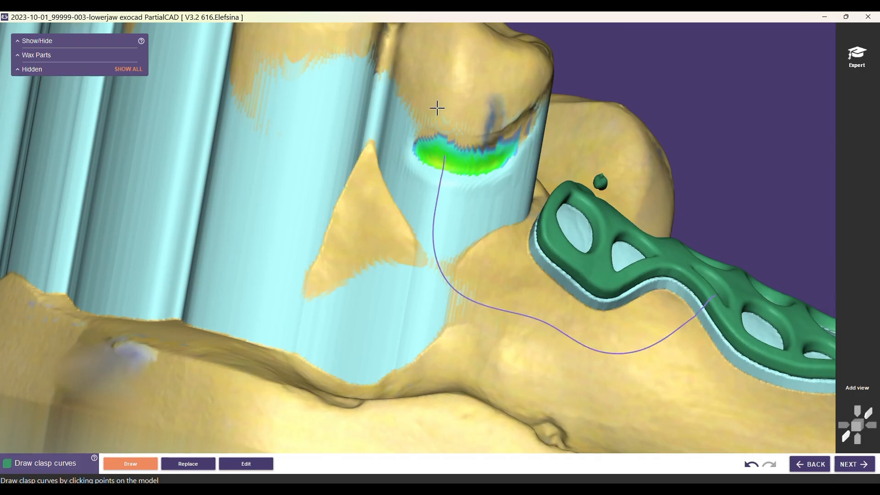
Step: Reshape the left bar clasp curve's upright section and lower bend by shifting its edit points toward the front teeth
{"action": "scroll", "coordinate": [546, 187], "scroll_direction": "down", "scroll_amount": 2}
{"action": "scroll", "coordinate": [546, 187], "scroll_direction": "down", "scroll_amount": 2}
{"action": "scroll", "coordinate": [569, 214], "scroll_direction": "up", "scroll_amount": 4}
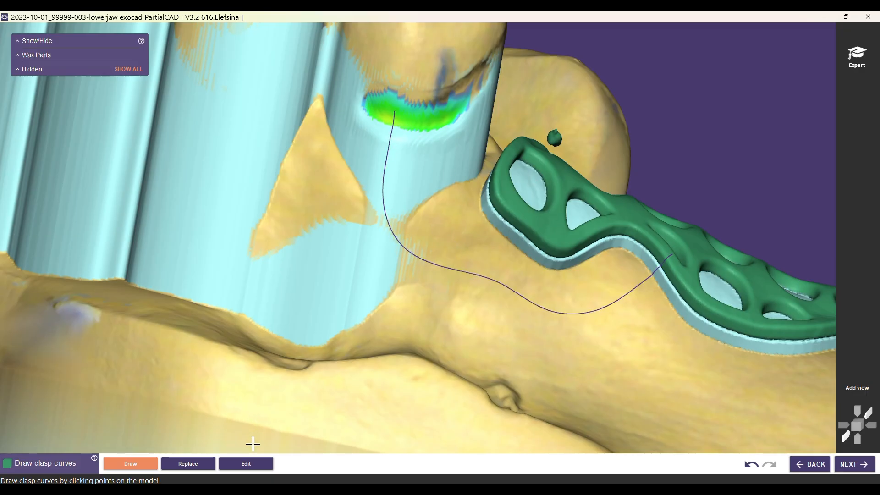
{"action": "left_click", "coordinate": [246, 464]}
{"action": "left_click", "coordinate": [487, 282]}
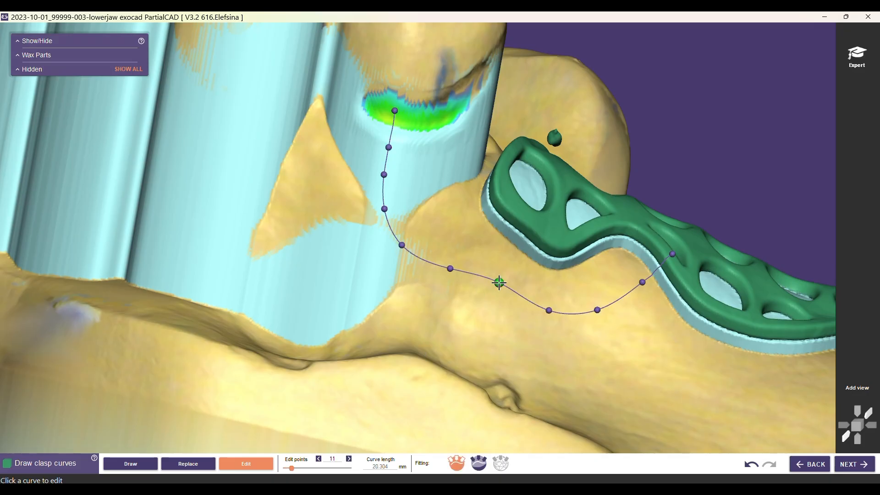
{"action": "left_click_drag", "start_coordinate": [403, 245], "coordinate": [387, 247]}
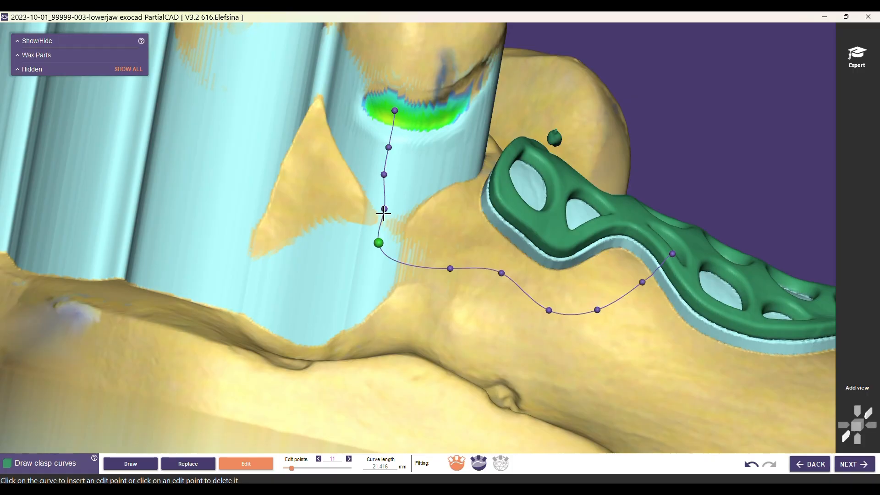
{"action": "left_click", "coordinate": [380, 175]}
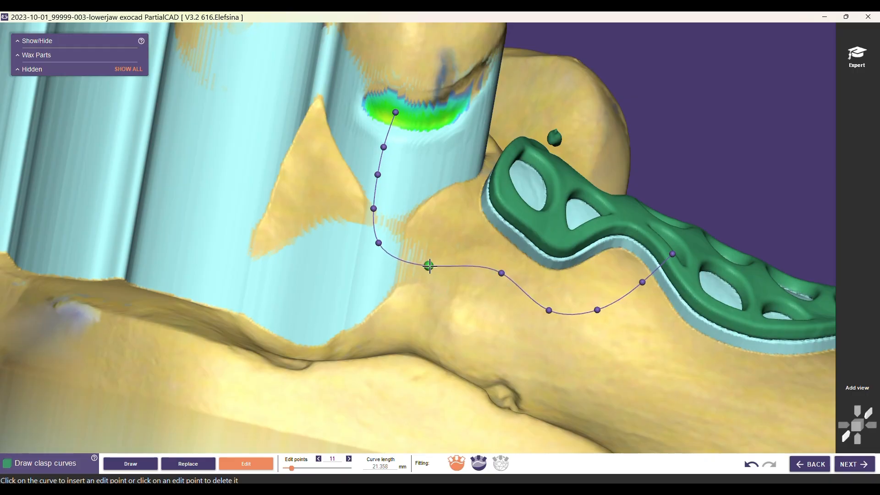
{"action": "left_click_drag", "start_coordinate": [496, 274], "coordinate": [478, 269]}
Step: Deepen the bar clasp curve's loop beside the left mesh, adding an edit point and moving the curve's end to the mesh edge
{"action": "scroll", "coordinate": [527, 279], "scroll_direction": "down", "scroll_amount": 4}
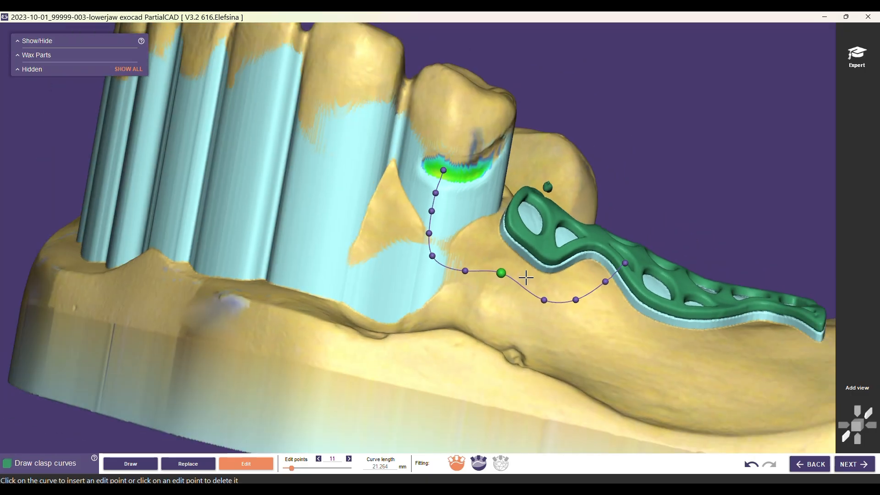
{"action": "scroll", "coordinate": [523, 192], "scroll_direction": "up", "scroll_amount": 3}
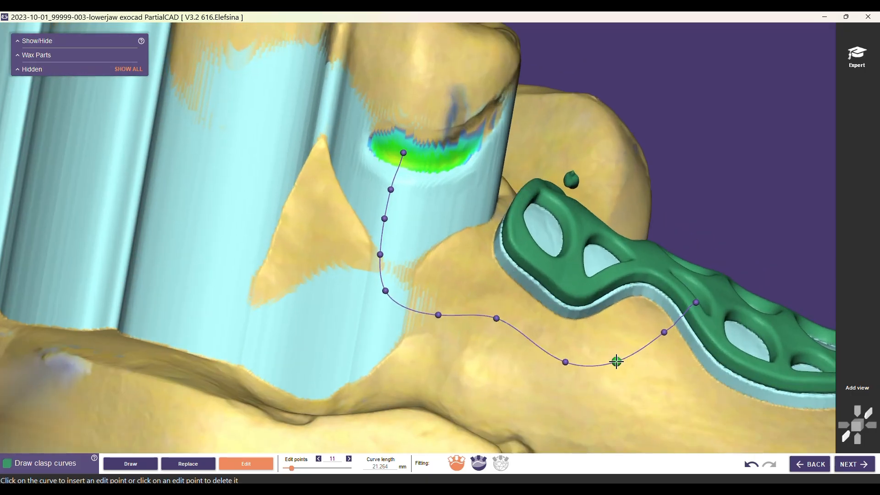
{"action": "left_click_drag", "start_coordinate": [664, 331], "coordinate": [653, 329]}
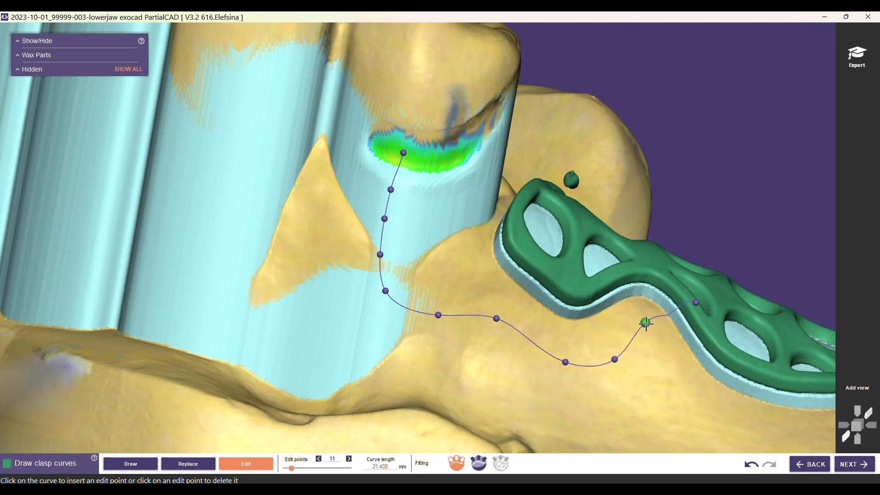
{"action": "scroll", "coordinate": [596, 362], "scroll_direction": "down", "scroll_amount": 3}
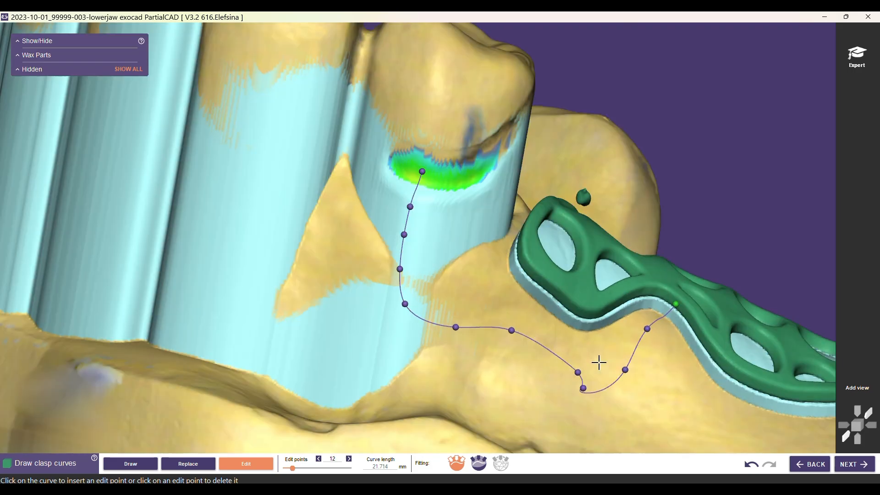
{"action": "scroll", "coordinate": [596, 371], "scroll_direction": "up", "scroll_amount": 3}
{"action": "left_click", "coordinate": [592, 379]}
{"action": "left_click_drag", "start_coordinate": [589, 379], "coordinate": [579, 371]}
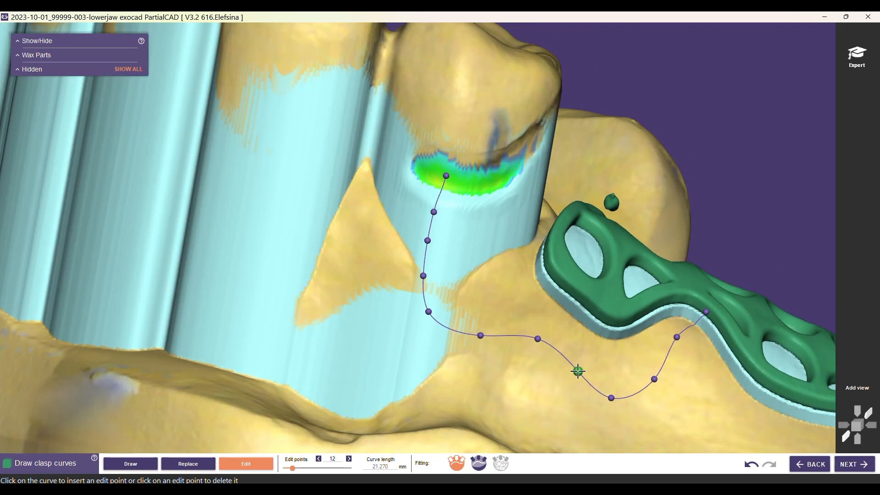
Step: Check the clasp curves across the whole arch and proceed to applying the clasps
{"action": "scroll", "coordinate": [465, 361], "scroll_direction": "down", "scroll_amount": 7}
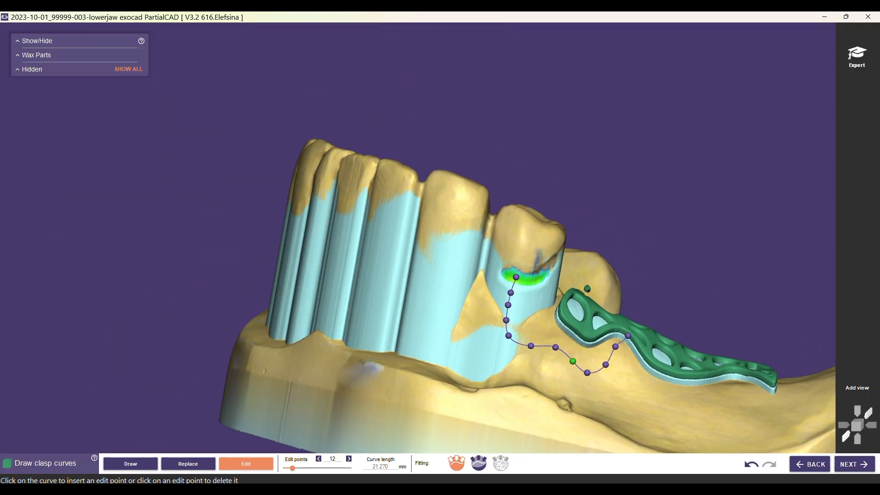
{"action": "right_click_drag", "start_coordinate": [570, 365], "coordinate": [525, 326]}
{"action": "middle_click_drag", "start_coordinate": [525, 326], "coordinate": [406, 203]}
{"action": "right_click_drag", "start_coordinate": [406, 203], "coordinate": [422, 114]}
{"action": "scroll", "coordinate": [453, 158], "scroll_direction": "down", "scroll_amount": 4}
{"action": "scroll", "coordinate": [339, 74], "scroll_direction": "up", "scroll_amount": 5}
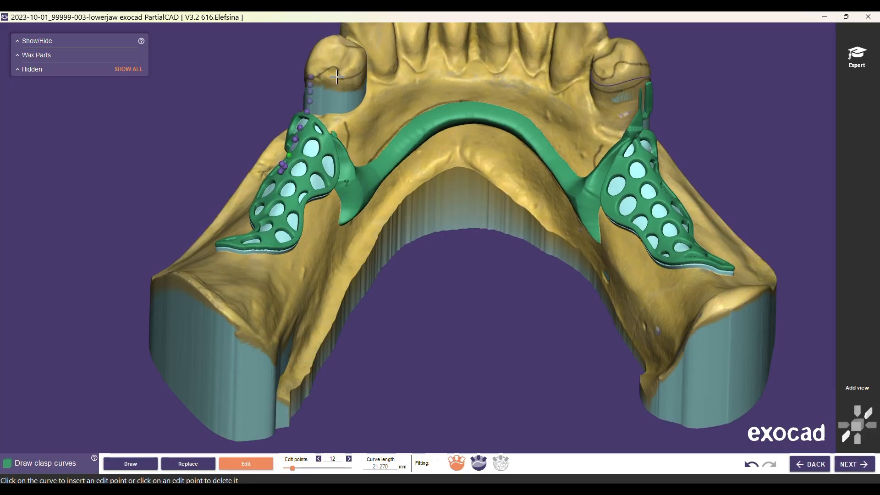
{"action": "scroll", "coordinate": [422, 111], "scroll_direction": "down", "scroll_amount": 2}
{"action": "scroll", "coordinate": [561, 248], "scroll_direction": "down", "scroll_amount": 2}
{"action": "right_click_drag", "start_coordinate": [561, 248], "coordinate": [504, 302]}
{"action": "middle_click_drag", "start_coordinate": [505, 302], "coordinate": [431, 361]}
{"action": "left_click", "coordinate": [855, 466]}
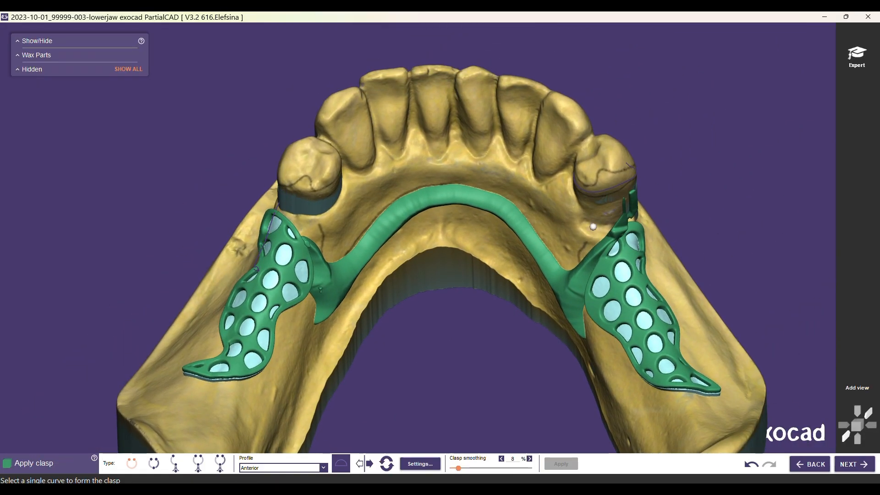
Step: Form a clasp with the Anterior profile from the single curve around the right premolar
{"action": "scroll", "coordinate": [709, 116], "scroll_direction": "up", "scroll_amount": 3}
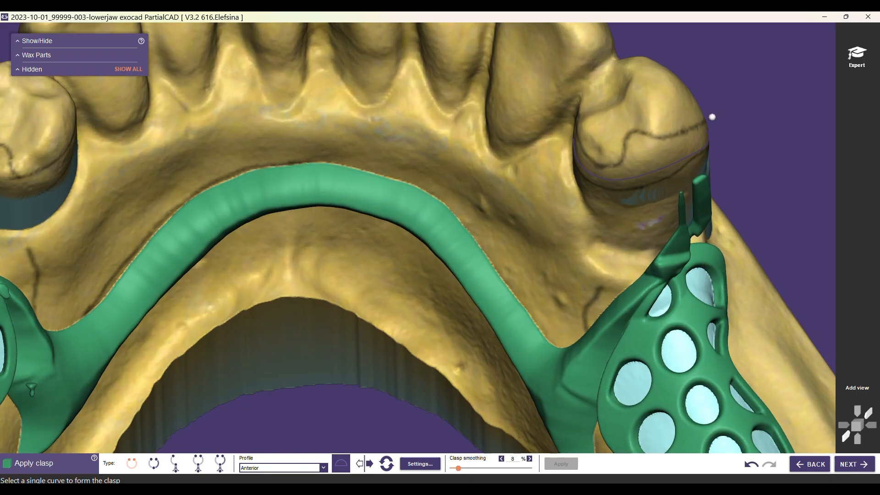
{"action": "scroll", "coordinate": [668, 165], "scroll_direction": "up", "scroll_amount": 3}
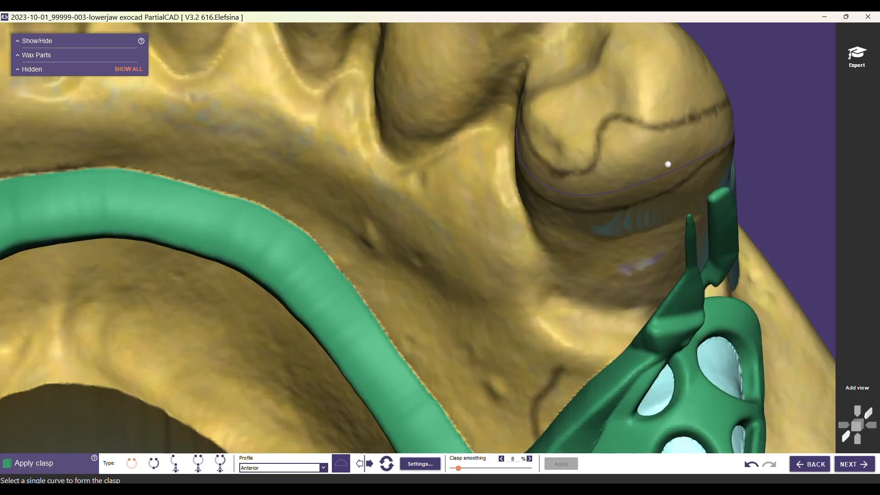
{"action": "left_click", "coordinate": [133, 465]}
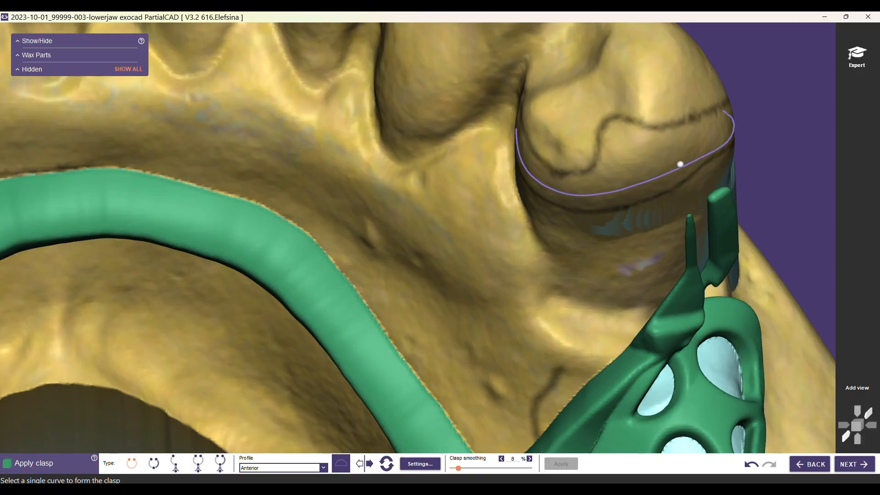
{"action": "scroll", "coordinate": [638, 128], "scroll_direction": "down", "scroll_amount": 2}
{"action": "scroll", "coordinate": [635, 168], "scroll_direction": "up", "scroll_amount": 3}
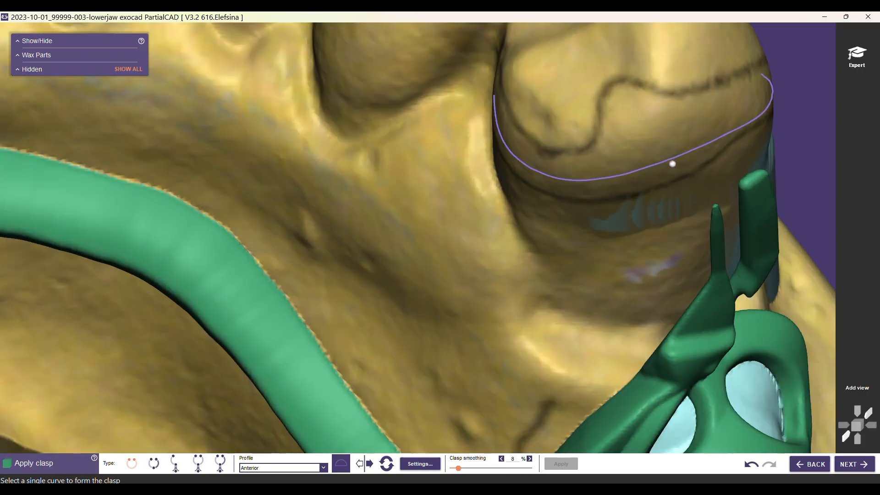
{"action": "left_click", "coordinate": [669, 162]}
{"action": "scroll", "coordinate": [615, 163], "scroll_direction": "down", "scroll_amount": 4}
{"action": "right_click_drag", "start_coordinate": [642, 166], "coordinate": [528, 110]}
{"action": "right_click_drag", "start_coordinate": [430, 239], "coordinate": [494, 151]}
{"action": "scroll", "coordinate": [495, 148], "scroll_direction": "up", "scroll_amount": 5}
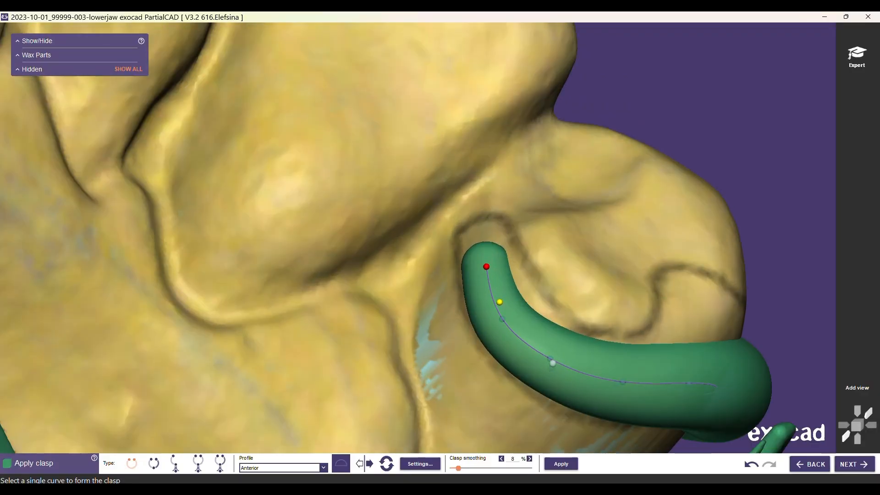
Step: Set Taper Width 1 at the inner end of the right premolar's clasp to 1.000 mm and apply the clasp
{"action": "mouse_move", "coordinate": [488, 267]}
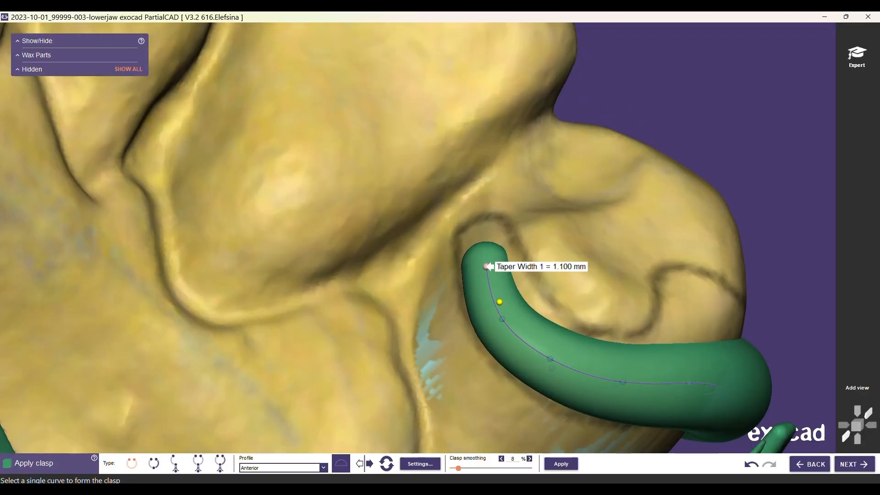
{"action": "scroll", "coordinate": [488, 267], "scroll_direction": "down", "scroll_amount": 1}
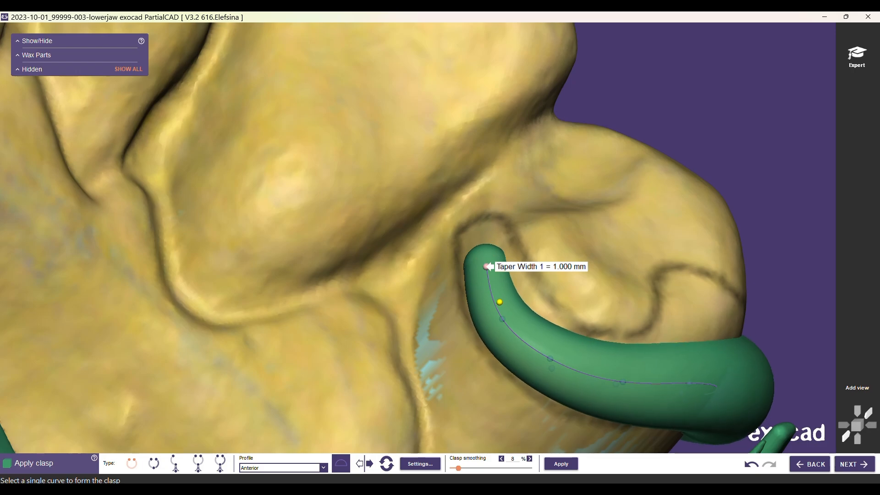
{"action": "scroll", "coordinate": [500, 294], "scroll_direction": "down", "scroll_amount": 3}
{"action": "left_click", "coordinate": [561, 464]}
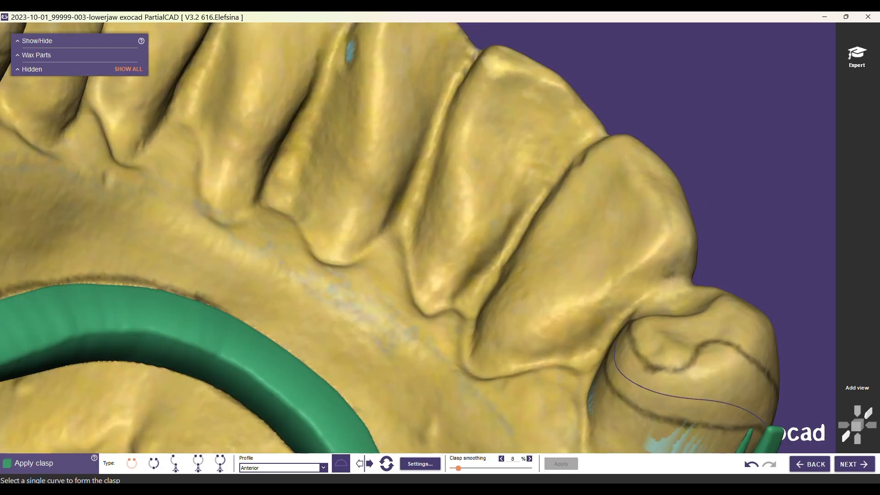
Step: Try the Posterior and Ring profiles on the right premolar's clasp and compare its shape from the buccal and inner sides
{"action": "scroll", "coordinate": [633, 430], "scroll_direction": "down", "scroll_amount": 3}
{"action": "right_click_drag", "start_coordinate": [517, 380], "coordinate": [532, 294]}
{"action": "left_click", "coordinate": [537, 283]}
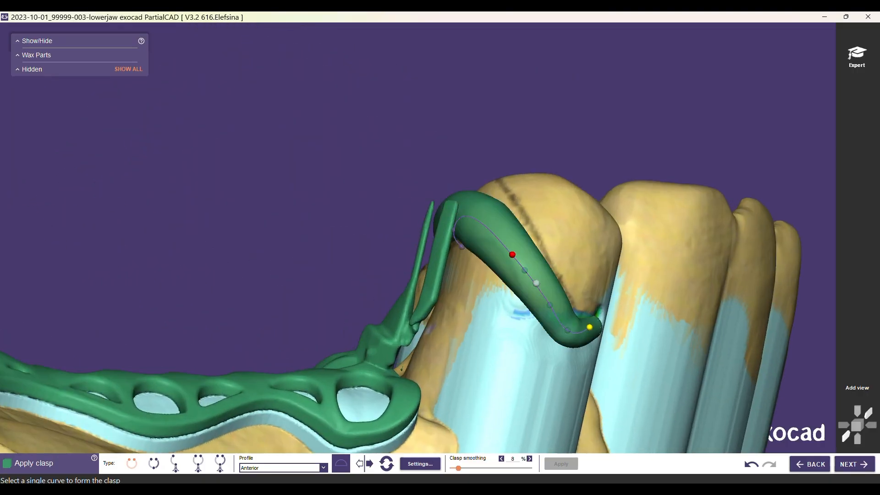
{"action": "left_click", "coordinate": [327, 468]}
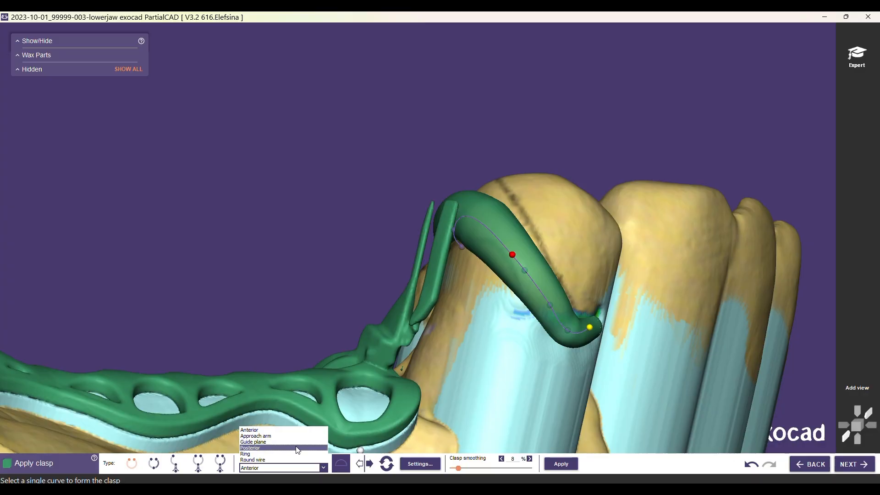
{"action": "left_click", "coordinate": [298, 448]}
{"action": "left_click", "coordinate": [323, 468]}
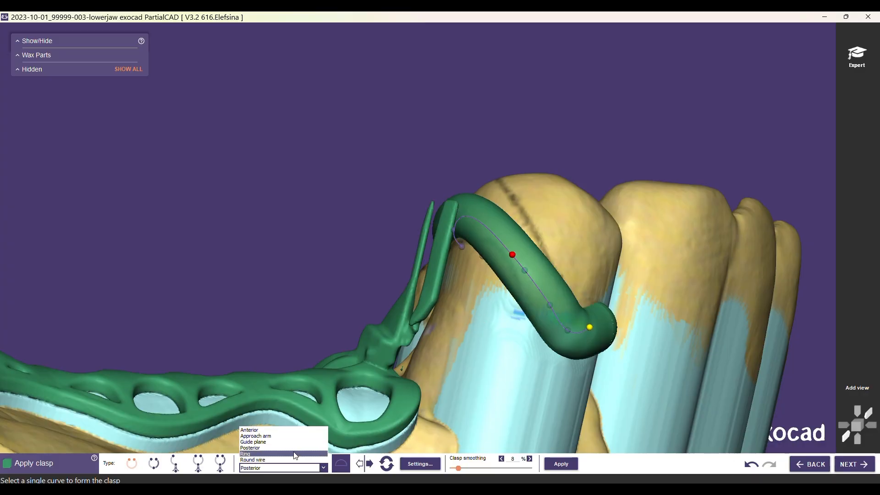
{"action": "left_click", "coordinate": [295, 458]}
{"action": "scroll", "coordinate": [516, 350], "scroll_direction": "down", "scroll_amount": 2}
{"action": "middle_click_drag", "start_coordinate": [515, 351], "coordinate": [554, 322]}
{"action": "right_click_drag", "start_coordinate": [554, 323], "coordinate": [518, 334]}
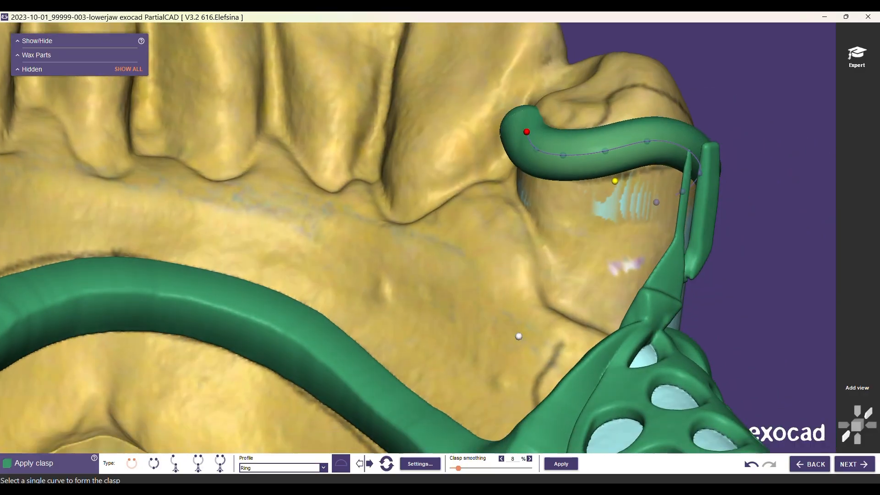
{"action": "scroll", "coordinate": [412, 206], "scroll_direction": "down", "scroll_amount": 2}
{"action": "right_click_drag", "start_coordinate": [413, 206], "coordinate": [472, 147]}
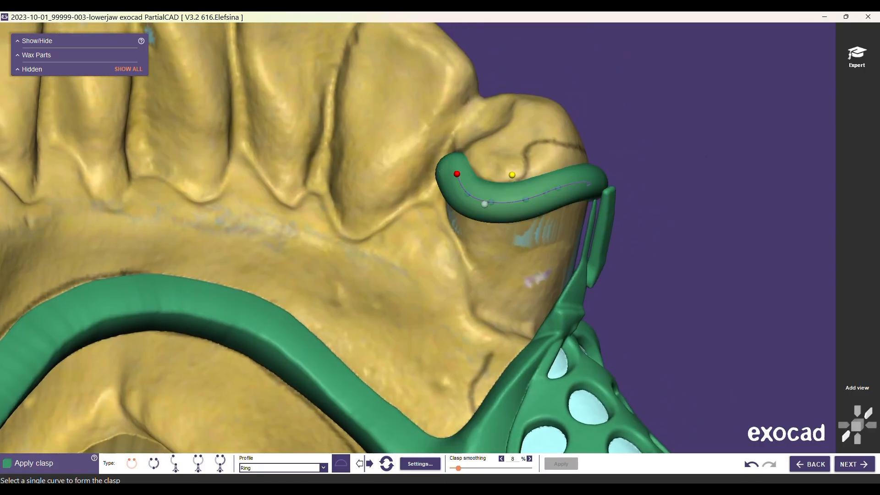
Step: Set the right premolar clasp's profile to Anterior and apply it
{"action": "left_click", "coordinate": [323, 469]}
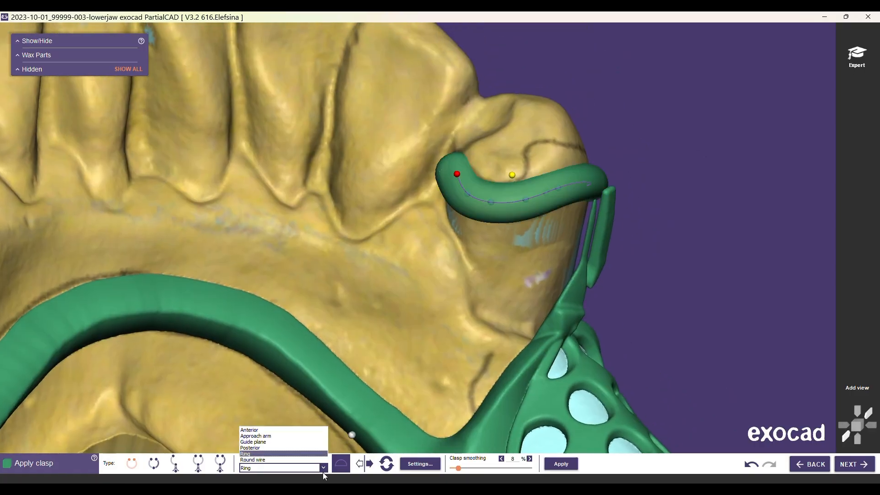
{"action": "left_click", "coordinate": [292, 430]}
{"action": "right_click_drag", "start_coordinate": [352, 435], "coordinate": [821, 432]}
{"action": "left_click", "coordinate": [562, 464]}
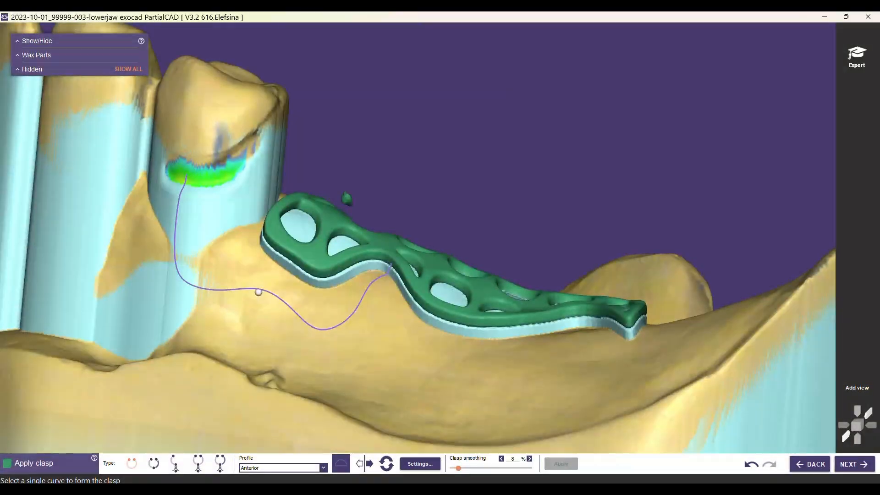
Step: Form a clasp with the Ring profile on the left bar clasp curve and swap its taper ends
{"action": "left_click", "coordinate": [257, 292]}
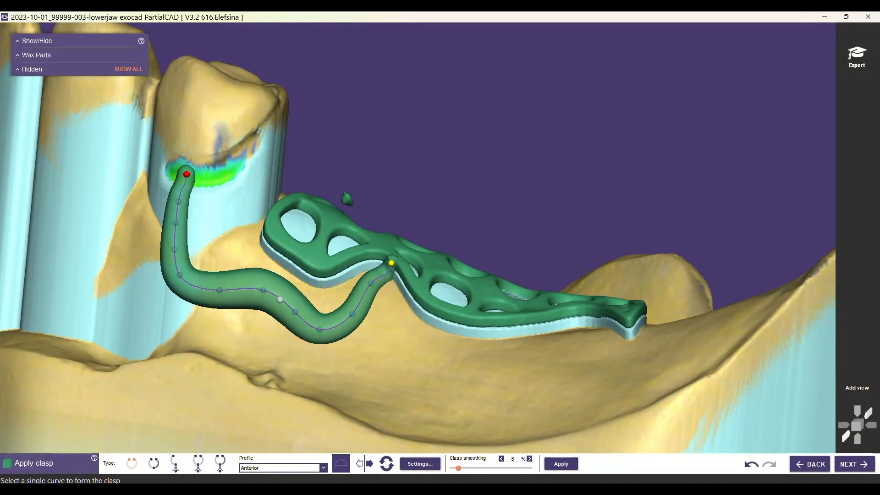
{"action": "left_click", "coordinate": [327, 469]}
{"action": "left_click", "coordinate": [310, 455]}
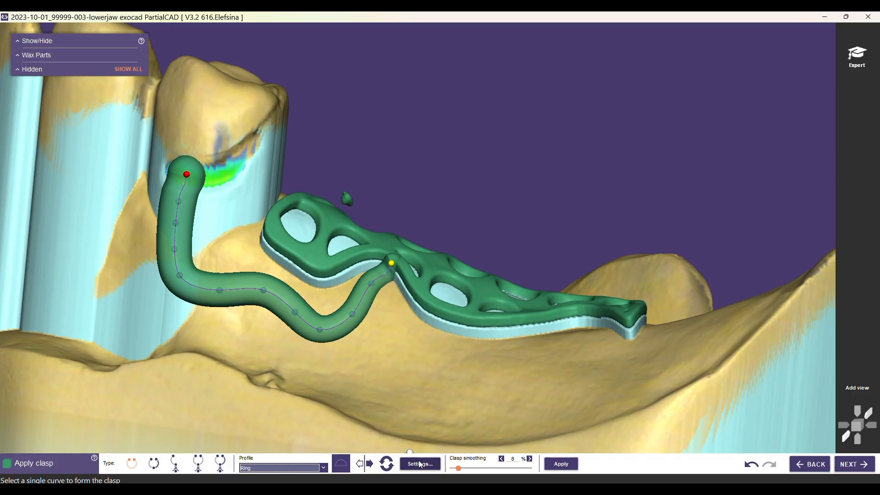
{"action": "left_click", "coordinate": [435, 469]}
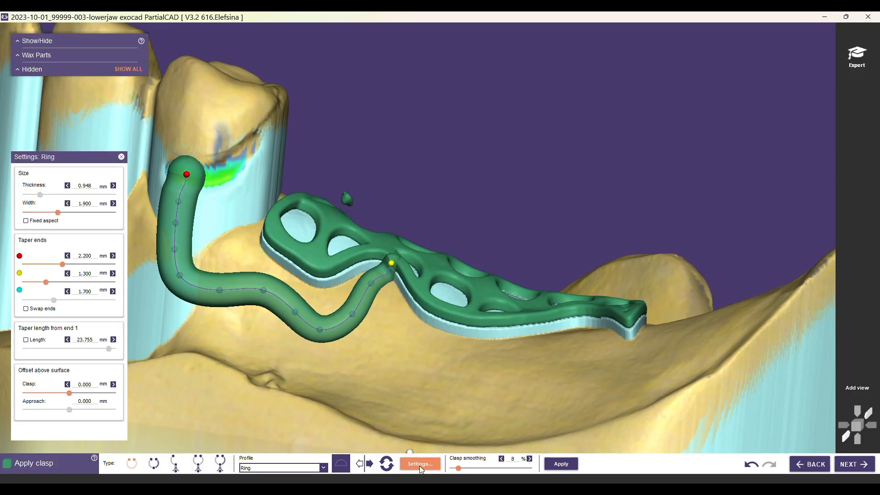
{"action": "left_click", "coordinate": [26, 309]}
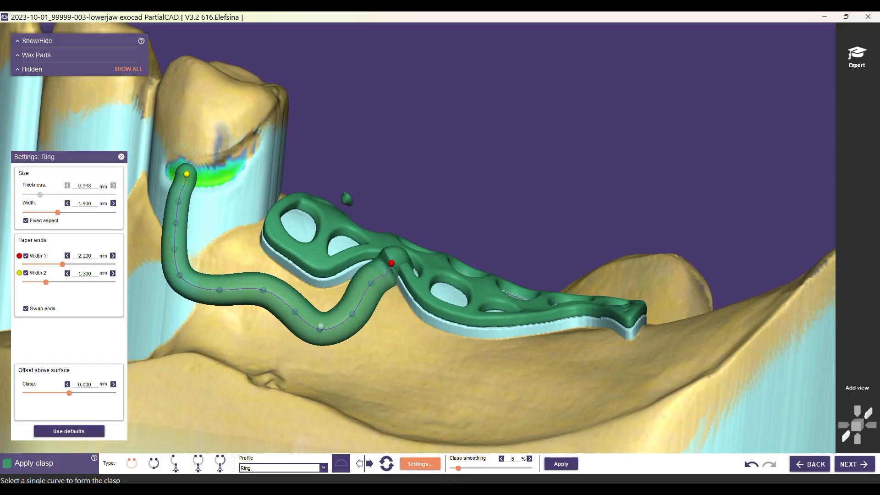
{"action": "left_click", "coordinate": [122, 157]}
Step: Slim the left bar clasp slightly and move its wide end further onto the mesh
{"action": "scroll", "coordinate": [227, 193], "scroll_direction": "up", "scroll_amount": 3}
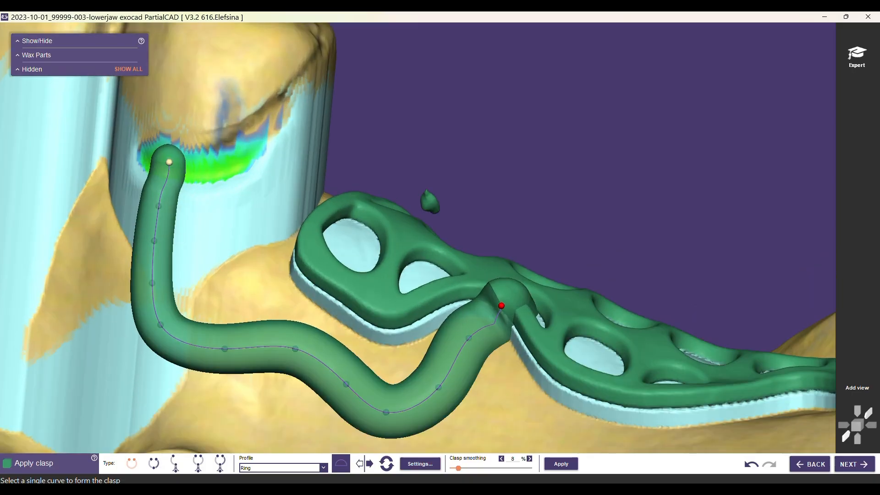
{"action": "scroll", "coordinate": [169, 163], "scroll_direction": "down", "scroll_amount": 2}
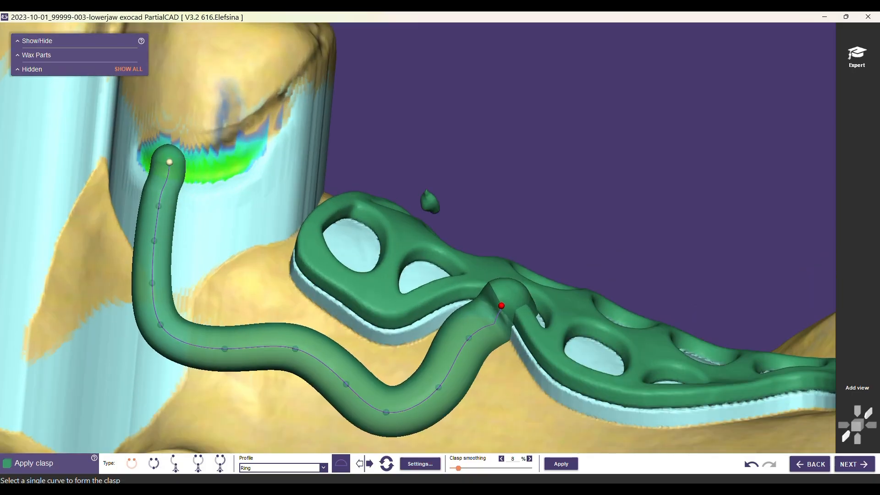
{"action": "mouse_move", "coordinate": [492, 303]}
{"action": "left_mouse_down"}
{"action": "mouse_move", "coordinate": [464, 307]}
{"action": "mouse_move", "coordinate": [499, 299]}
{"action": "mouse_move", "coordinate": [486, 295]}
{"action": "left_mouse_up"}
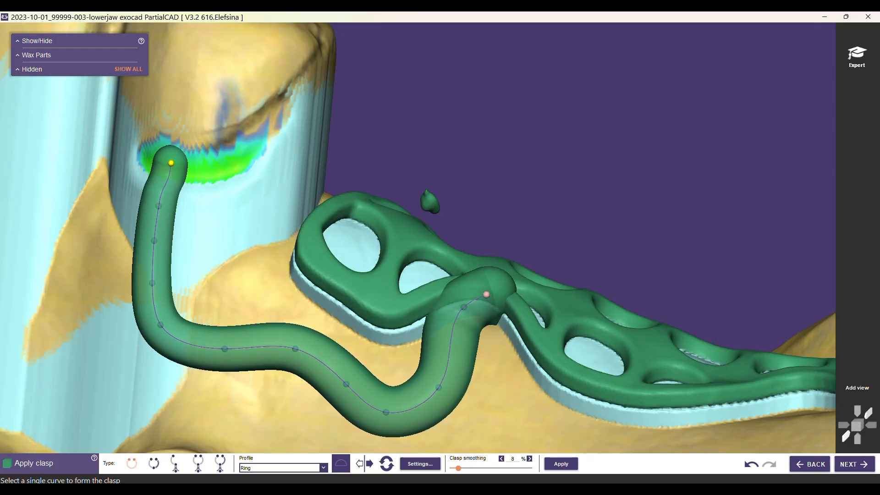
{"action": "scroll", "coordinate": [418, 238], "scroll_direction": "down", "scroll_amount": 5}
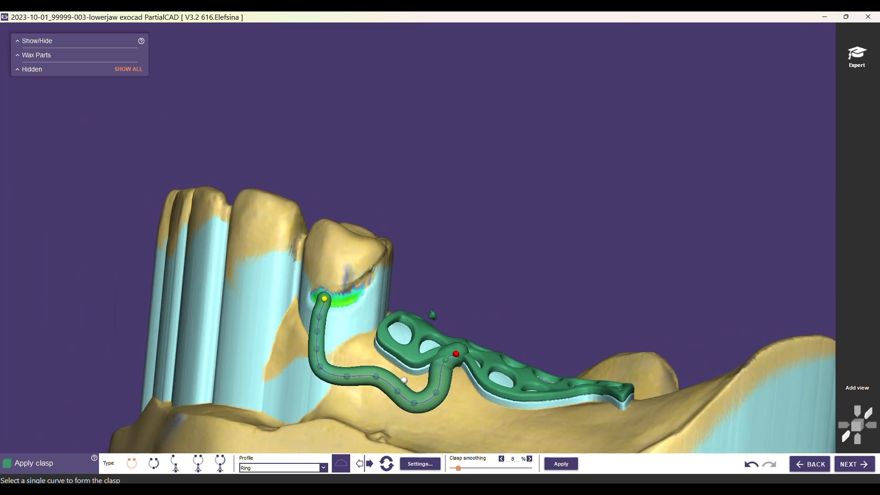
Step: Apply the left bar clasp, check the framework from above and proceed to the wax fill-in stage
{"action": "right_click_drag", "start_coordinate": [404, 380], "coordinate": [563, 408]}
{"action": "left_click", "coordinate": [568, 467]}
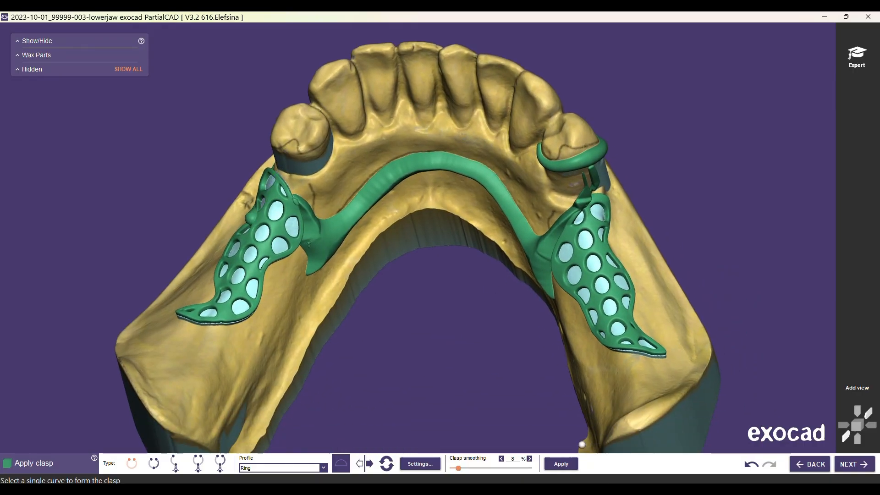
{"action": "mouse_move", "coordinate": [470, 270]}
{"action": "right_mouse_down"}
{"action": "mouse_move", "coordinate": [536, 389]}
{"action": "mouse_move", "coordinate": [461, 280]}
{"action": "right_mouse_up"}
{"action": "right_click_drag", "start_coordinate": [486, 248], "coordinate": [522, 225]}
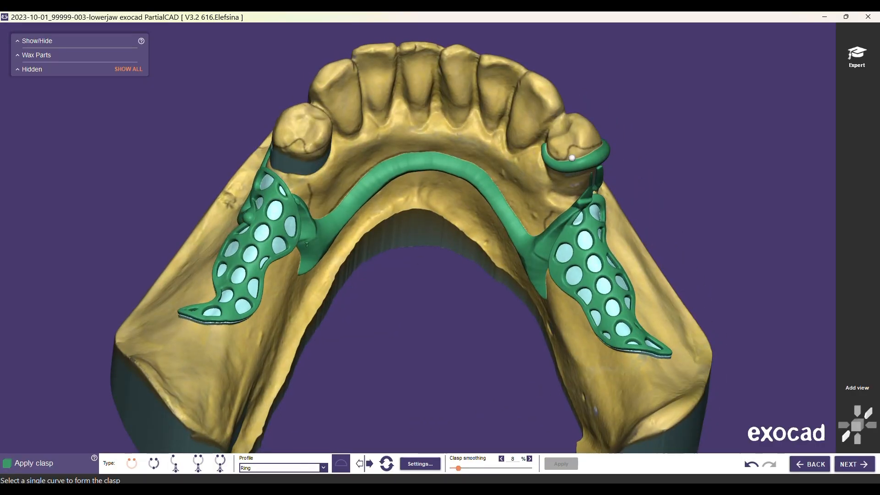
{"action": "right_click_drag", "start_coordinate": [300, 206], "coordinate": [297, 242]}
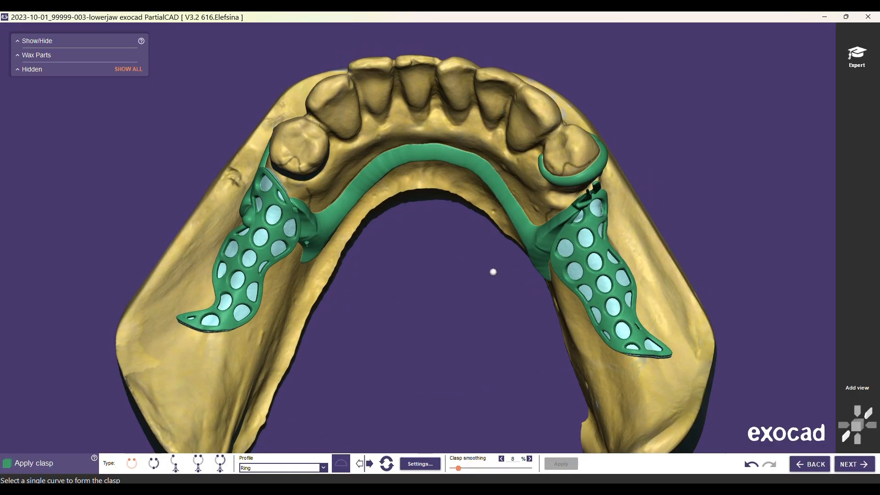
{"action": "left_click", "coordinate": [856, 464]}
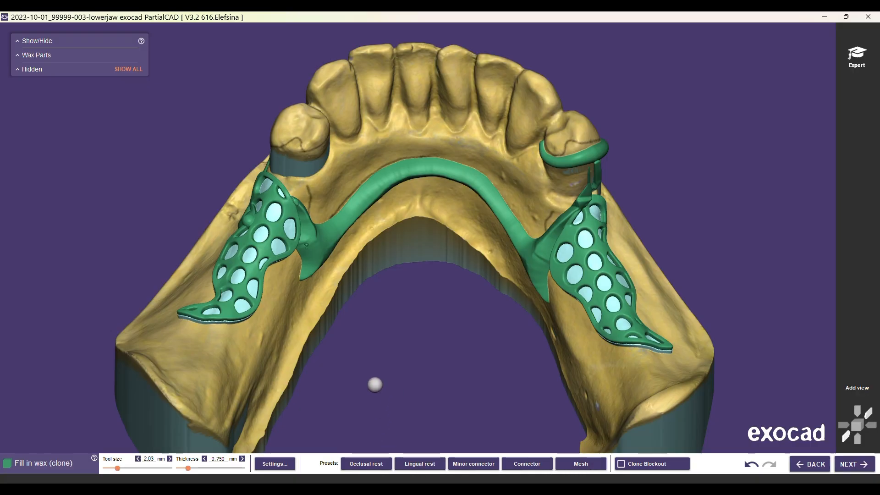
Step: Add an occlusal rest on the mesial side of the left premolar with 2.03 mm tool size and 0.6 mm thickness, redoing the first attempt
{"action": "scroll", "coordinate": [375, 384], "scroll_direction": "up", "scroll_amount": 3}
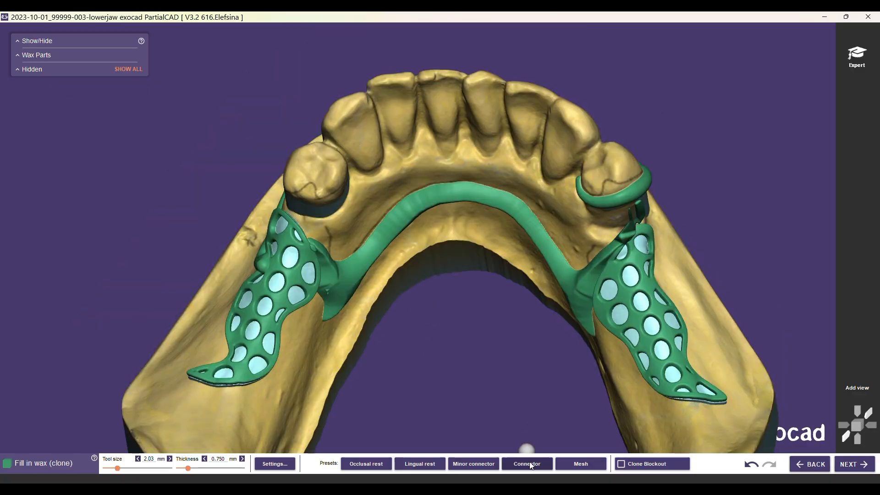
{"action": "left_click", "coordinate": [366, 464]}
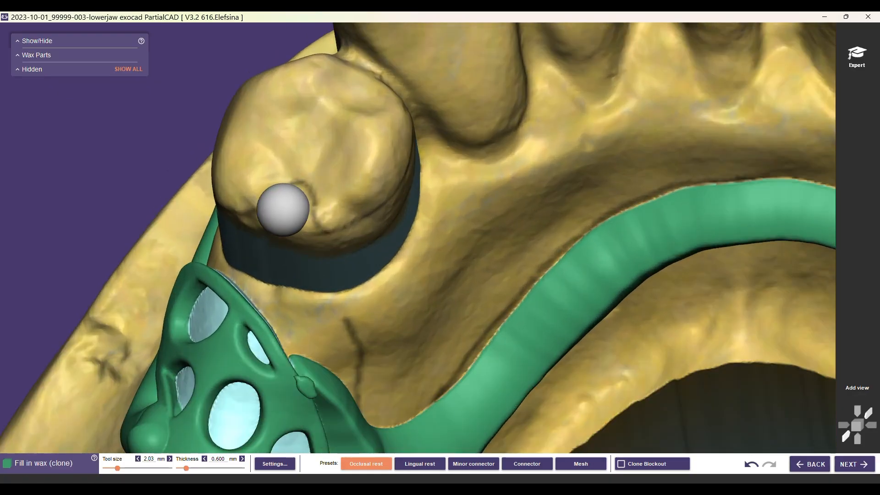
{"action": "key", "text": "ctrl+z"}
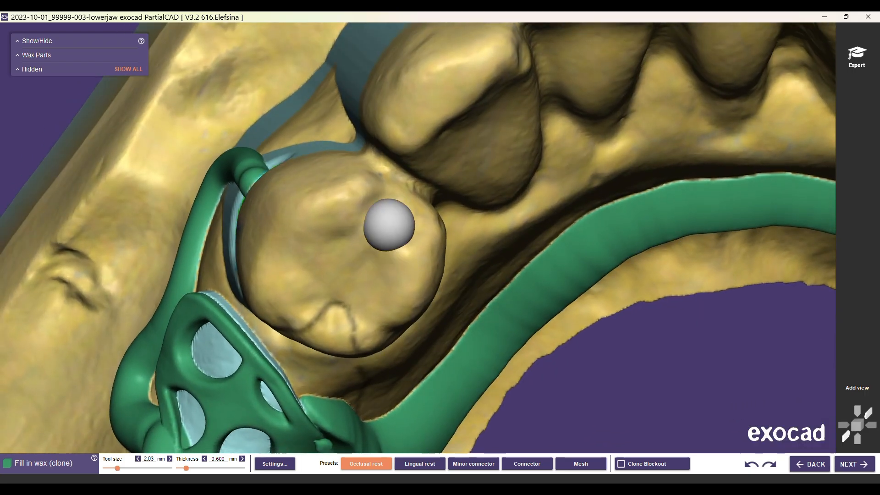
{"action": "mouse_move", "coordinate": [387, 222]}
{"action": "left_mouse_down"}
{"action": "mouse_move", "coordinate": [385, 196]}
{"action": "mouse_move", "coordinate": [404, 216]}
{"action": "mouse_move", "coordinate": [401, 191]}
{"action": "mouse_move", "coordinate": [384, 185]}
{"action": "left_mouse_up"}
Step: Add an occlusal rest on the right premolar with 1.28 mm tool size and 0.6 mm thickness, merging it into the ring clasp
{"action": "scroll", "coordinate": [551, 284], "scroll_direction": "down", "scroll_amount": 4}
{"action": "middle_click_drag", "start_coordinate": [798, 230], "coordinate": [569, 85]}
{"action": "scroll", "coordinate": [701, 98], "scroll_direction": "up", "scroll_amount": 5}
{"action": "scroll", "coordinate": [697, 95], "scroll_direction": "up", "scroll_amount": 3}
{"action": "scroll", "coordinate": [727, 78], "scroll_direction": "down", "scroll_amount": 5, "text": "ctrl"}
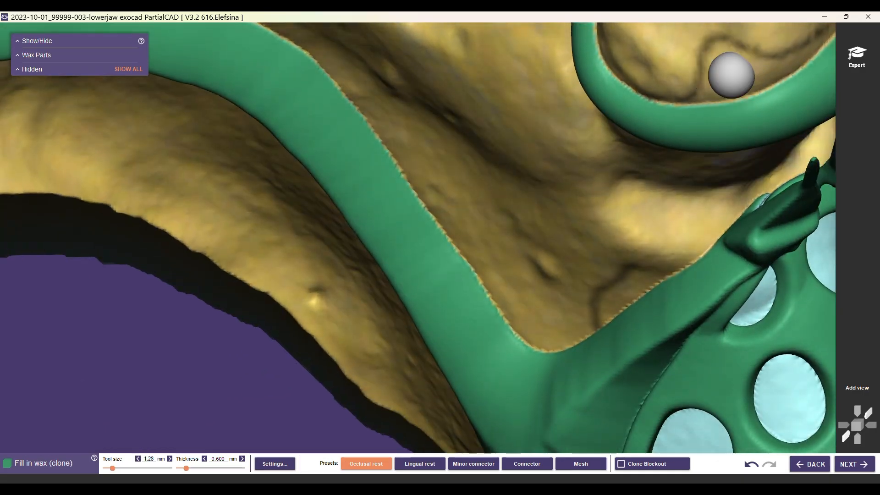
{"action": "mouse_move", "coordinate": [723, 62]}
{"action": "left_mouse_down"}
{"action": "mouse_move", "coordinate": [718, 110]}
{"action": "mouse_move", "coordinate": [775, 78]}
{"action": "mouse_move", "coordinate": [737, 73]}
{"action": "mouse_move", "coordinate": [739, 101]}
{"action": "left_mouse_up"}
{"action": "scroll", "coordinate": [739, 101], "scroll_direction": "down", "scroll_amount": 3}
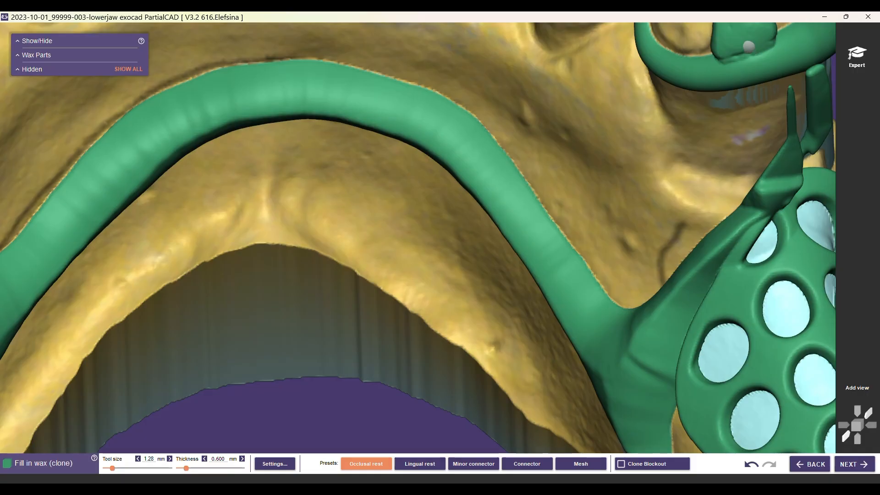
{"action": "scroll", "coordinate": [701, 130], "scroll_direction": "down", "scroll_amount": 3}
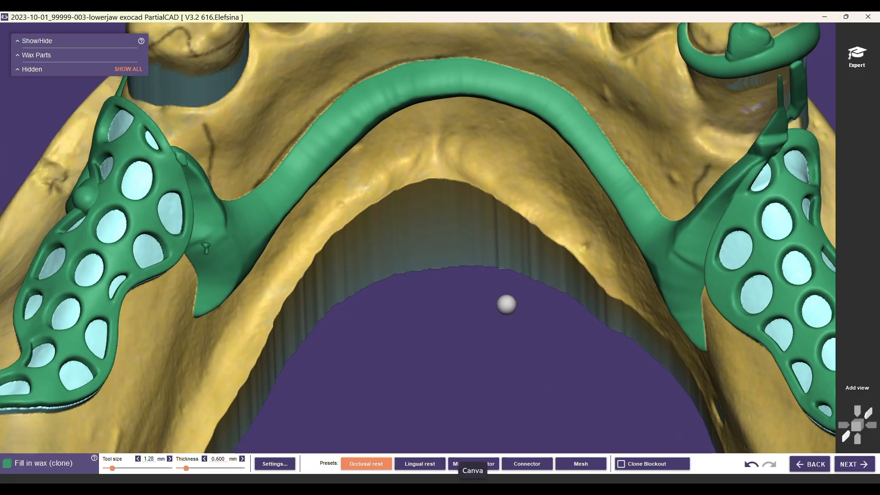
{"action": "scroll", "coordinate": [648, 142], "scroll_direction": "up", "scroll_amount": 5}
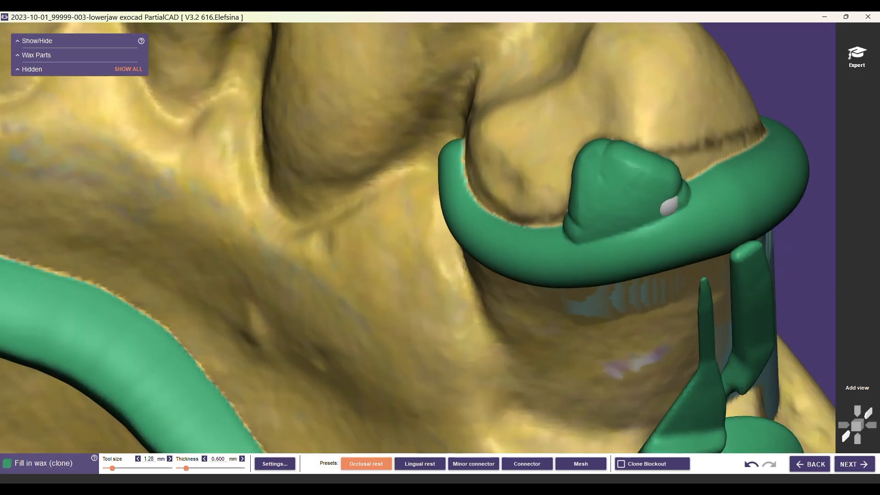
{"action": "left_click_drag", "start_coordinate": [670, 206], "coordinate": [681, 205]}
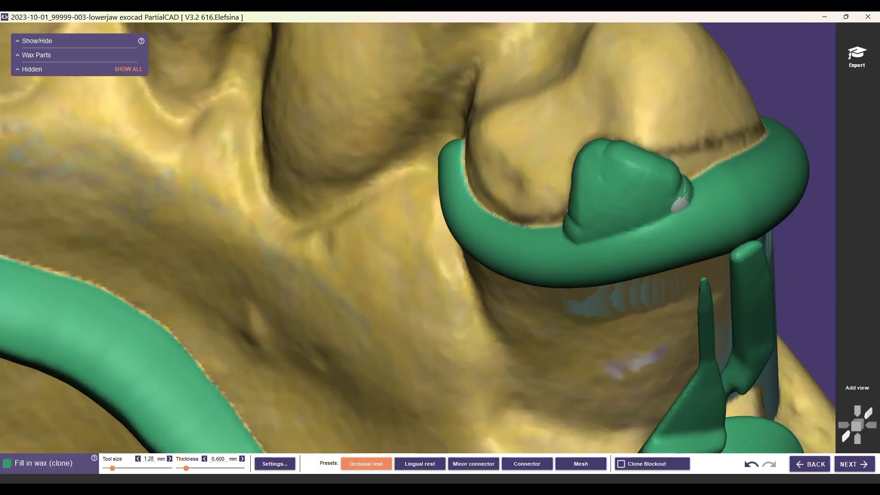
{"action": "scroll", "coordinate": [610, 222], "scroll_direction": "down", "scroll_amount": 5}
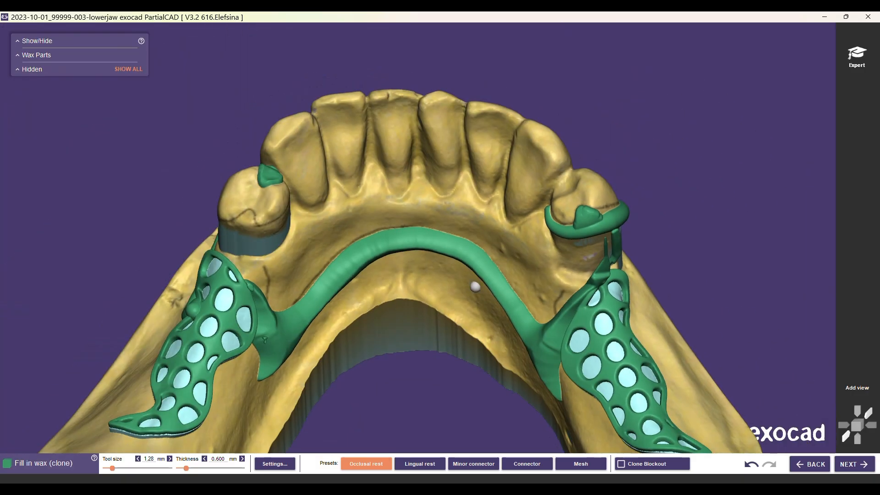
{"action": "right_click_drag", "start_coordinate": [441, 376], "coordinate": [482, 342]}
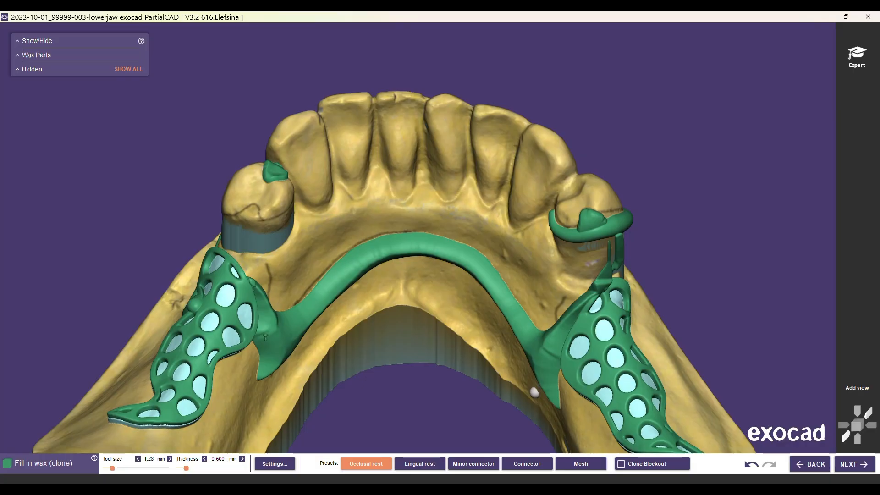
Step: Build a minor connector from the right clasp down onto the mesh with 3.65 mm tool size, and choose the Mesh preset
{"action": "left_click", "coordinate": [581, 464]}
{"action": "scroll", "coordinate": [589, 258], "scroll_direction": "up", "scroll_amount": 5}
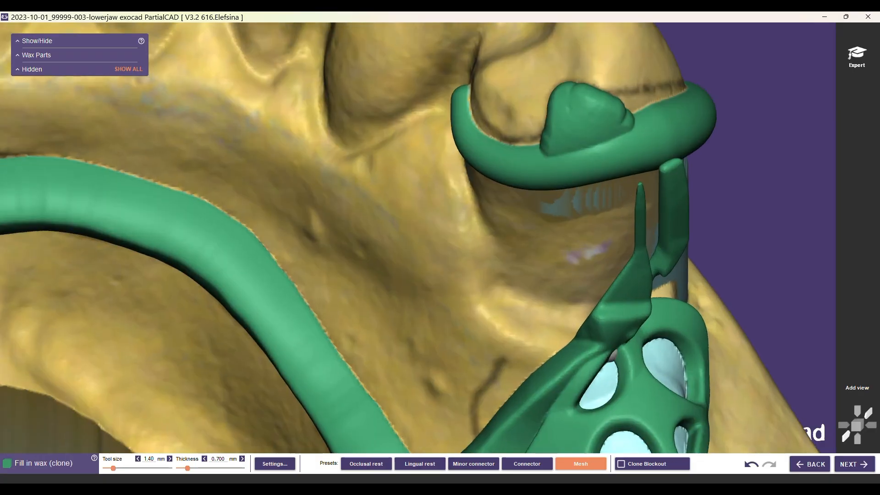
{"action": "left_click", "coordinate": [474, 464]}
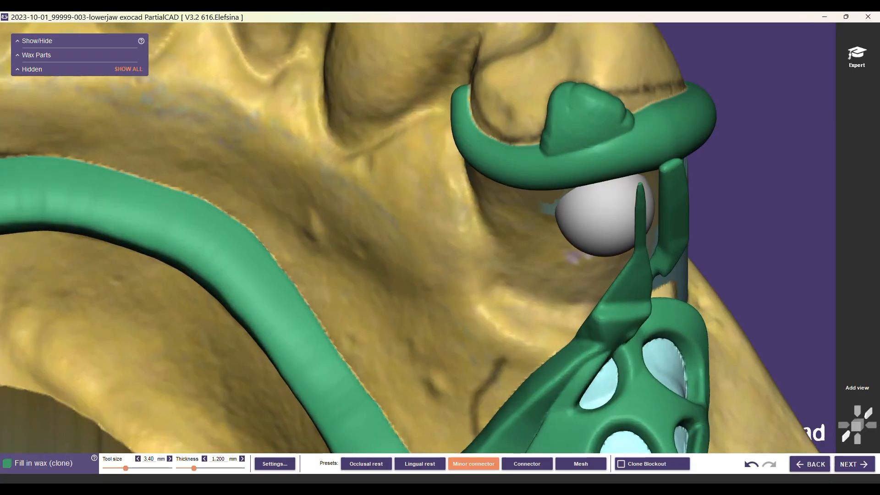
{"action": "scroll", "coordinate": [604, 192], "scroll_direction": "down", "scroll_amount": 3, "text": "ctrl"}
{"action": "mouse_move", "coordinate": [604, 207]}
{"action": "left_mouse_down"}
{"action": "mouse_move", "coordinate": [596, 204]}
{"action": "mouse_move", "coordinate": [610, 243]}
{"action": "mouse_move", "coordinate": [591, 340]}
{"action": "mouse_move", "coordinate": [670, 323]}
{"action": "mouse_move", "coordinate": [613, 308]}
{"action": "mouse_move", "coordinate": [586, 249]}
{"action": "mouse_move", "coordinate": [585, 197]}
{"action": "mouse_move", "coordinate": [667, 353]}
{"action": "mouse_move", "coordinate": [597, 343]}
{"action": "mouse_move", "coordinate": [658, 323]}
{"action": "left_mouse_up"}
{"action": "right_click_drag", "start_coordinate": [515, 329], "coordinate": [459, 338]}
{"action": "right_click_drag", "start_coordinate": [595, 341], "coordinate": [610, 331]}
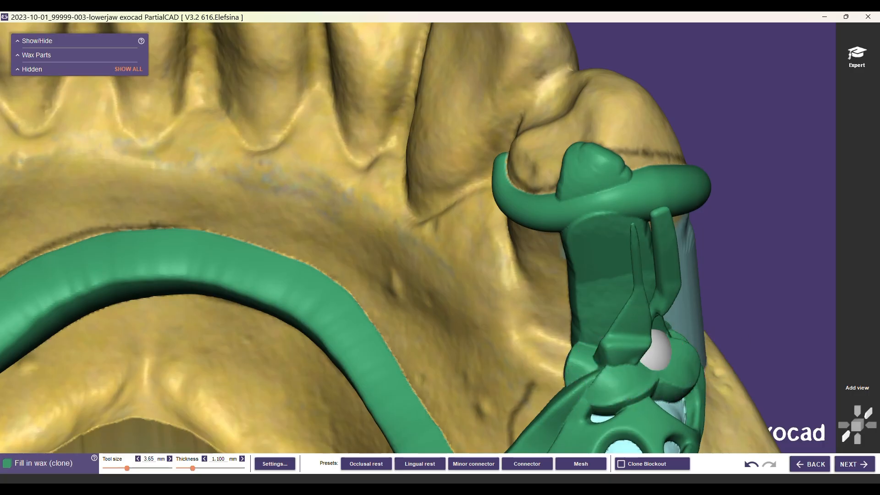
{"action": "left_click", "coordinate": [581, 464]}
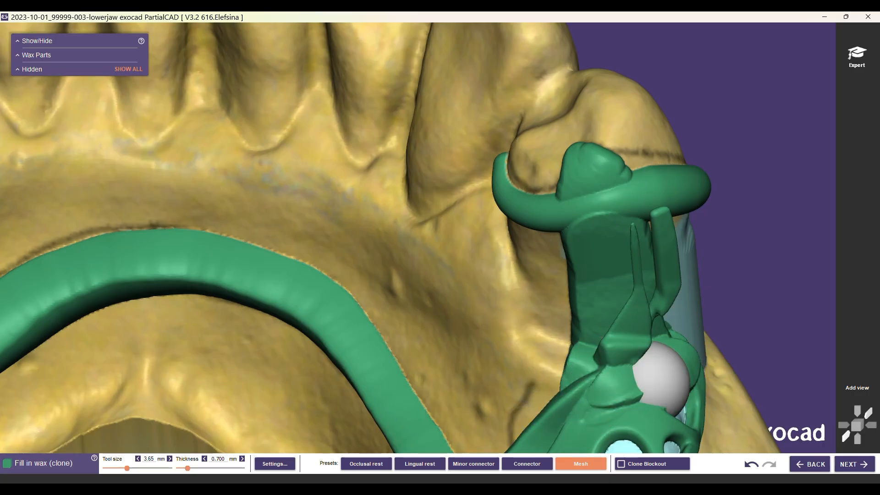
Step: Undo the stray wax fill and build a 1.2 mm thick minor connector from the left premolar's occlusal rest down to the lingual bar
{"action": "scroll", "coordinate": [615, 374], "scroll_direction": "down", "scroll_amount": 5}
{"action": "left_click", "coordinate": [402, 270]}
{"action": "middle_click_drag", "start_coordinate": [402, 271], "coordinate": [627, 235]}
{"action": "key", "text": "ctrl+z"}
{"action": "scroll", "coordinate": [372, 292], "scroll_direction": "up", "scroll_amount": 3}
{"action": "scroll", "coordinate": [372, 292], "scroll_direction": "up", "scroll_amount": 2}
{"action": "right_click_drag", "start_coordinate": [372, 292], "coordinate": [482, 257]}
{"action": "left_click", "coordinate": [469, 467]}
{"action": "mouse_move", "coordinate": [523, 165]}
{"action": "left_mouse_down"}
{"action": "mouse_move", "coordinate": [514, 134]}
{"action": "mouse_move", "coordinate": [592, 223]}
{"action": "mouse_move", "coordinate": [658, 325]}
{"action": "left_mouse_up"}
{"action": "mouse_move", "coordinate": [637, 345]}
{"action": "left_mouse_down"}
{"action": "mouse_move", "coordinate": [621, 271]}
{"action": "mouse_move", "coordinate": [662, 299]}
{"action": "mouse_move", "coordinate": [660, 317]}
{"action": "left_mouse_up"}
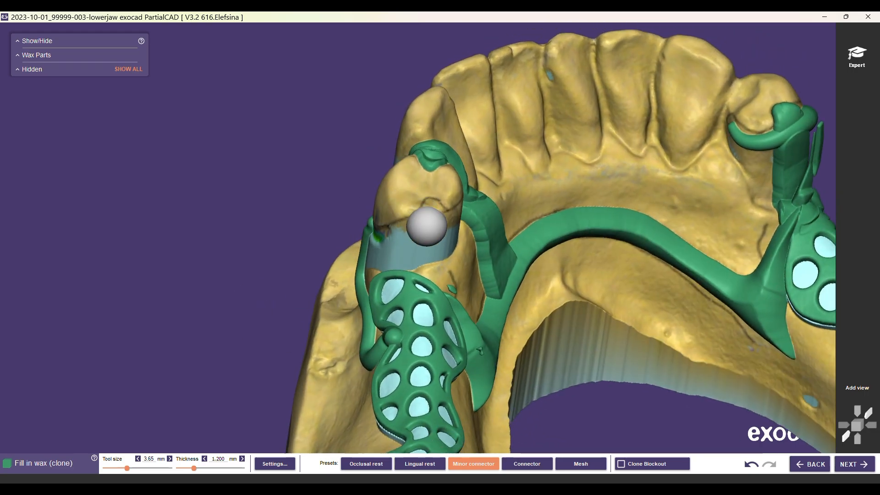
Step: Add a minor connector from the left premolar's distal side onto the mesh, and choose the Mesh preset with 1.65 mm tool size
{"action": "mouse_move", "coordinate": [427, 226]}
{"action": "left_mouse_down"}
{"action": "mouse_move", "coordinate": [417, 274]}
{"action": "mouse_move", "coordinate": [428, 289]}
{"action": "left_mouse_up"}
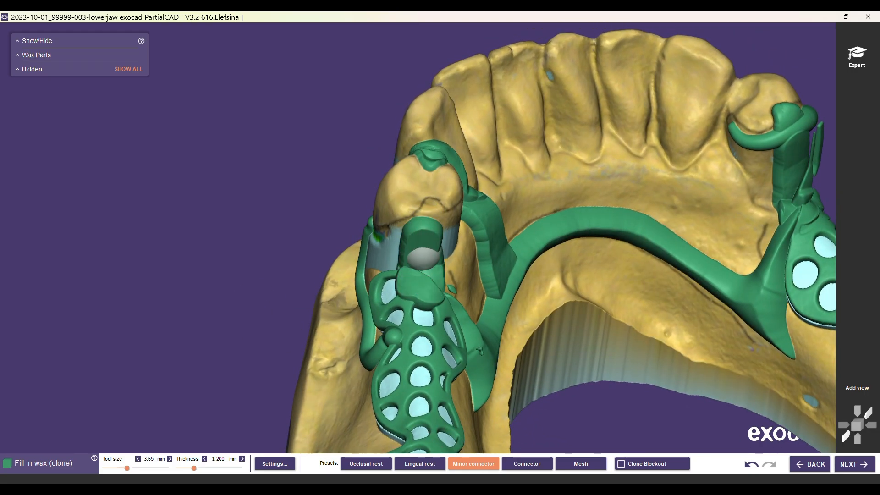
{"action": "left_click", "coordinate": [570, 465]}
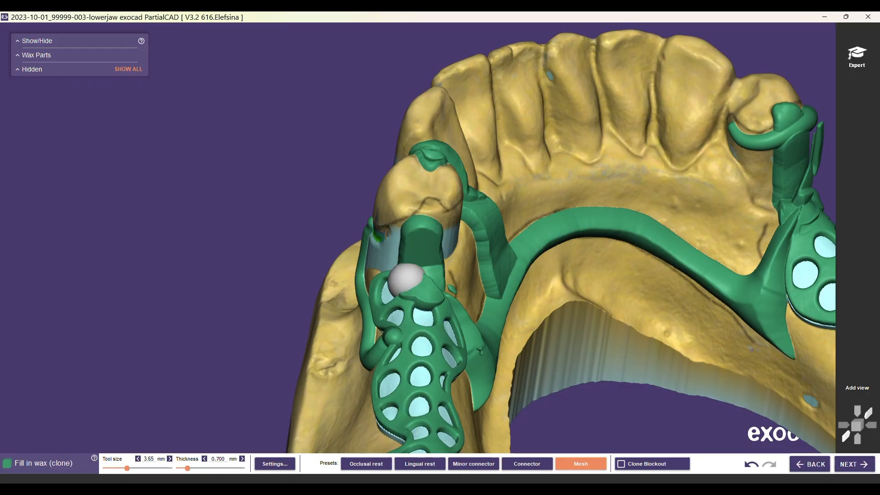
{"action": "right_click_drag", "start_coordinate": [415, 300], "coordinate": [408, 341]}
{"action": "scroll", "coordinate": [428, 386], "scroll_direction": "up", "scroll_amount": 5}
{"action": "scroll", "coordinate": [426, 362], "scroll_direction": "down", "scroll_amount": 4, "text": "shift"}
{"action": "scroll", "coordinate": [427, 361], "scroll_direction": "down", "scroll_amount": 4, "text": "shift"}
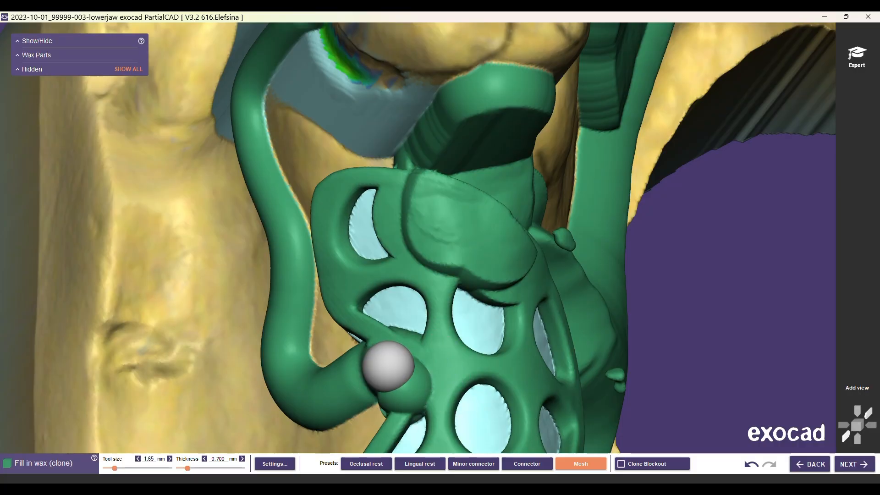
Step: Check the rests and minor connectors on both sides and proceed to drawing the finish line curves
{"action": "scroll", "coordinate": [421, 360], "scroll_direction": "down", "scroll_amount": 6}
{"action": "right_click_drag", "start_coordinate": [203, 327], "coordinate": [98, 309]}
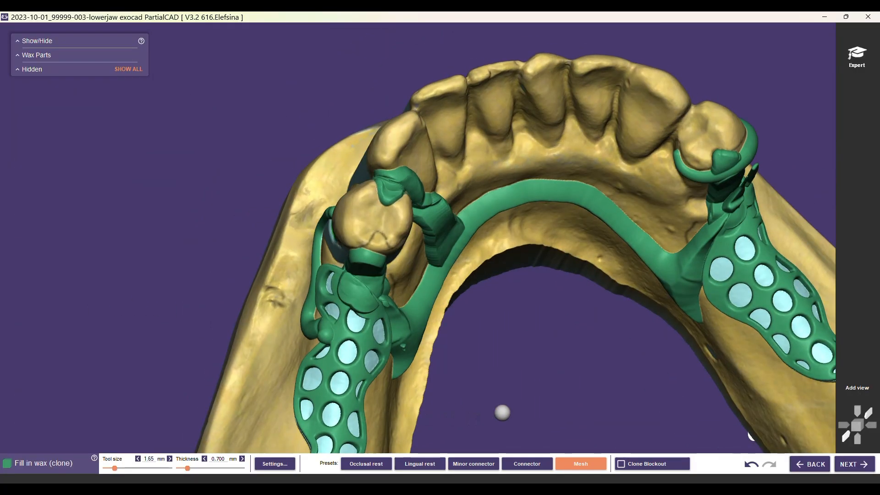
{"action": "scroll", "coordinate": [502, 412], "scroll_direction": "down", "scroll_amount": 6}
{"action": "right_click_drag", "start_coordinate": [510, 398], "coordinate": [524, 369]}
{"action": "scroll", "coordinate": [525, 369], "scroll_direction": "up", "scroll_amount": 4}
{"action": "scroll", "coordinate": [525, 369], "scroll_direction": "up", "scroll_amount": 2}
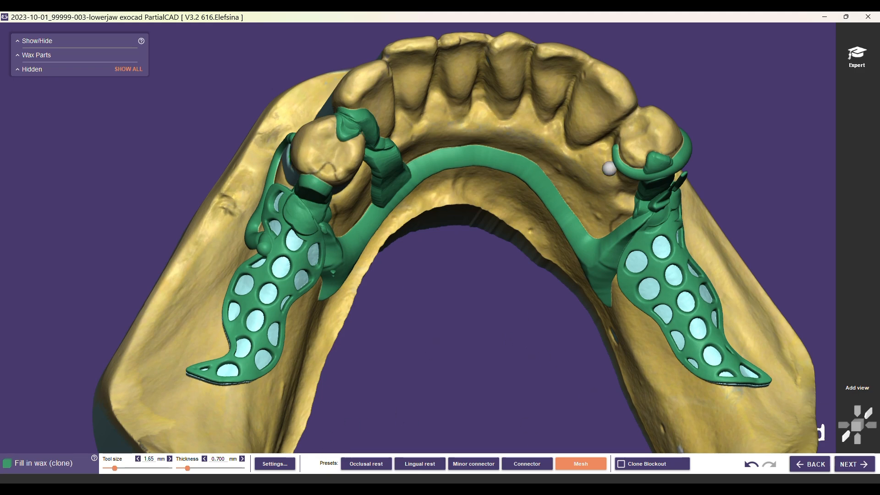
{"action": "left_click", "coordinate": [855, 464]}
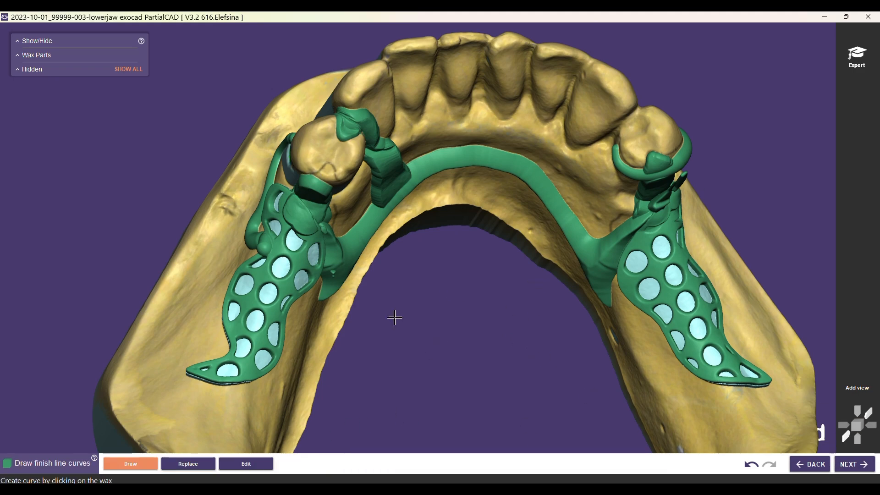
Step: Draw the left finish line curve from the distal minor connector along the mesh edge to the lingual bar's lower tip
{"action": "right_click_drag", "start_coordinate": [418, 381], "coordinate": [418, 334]}
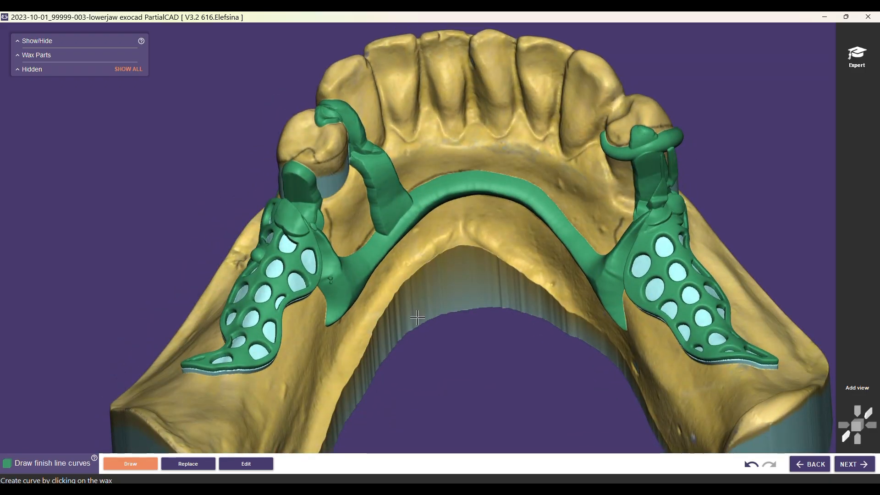
{"action": "middle_click_drag", "start_coordinate": [418, 334], "coordinate": [417, 292]}
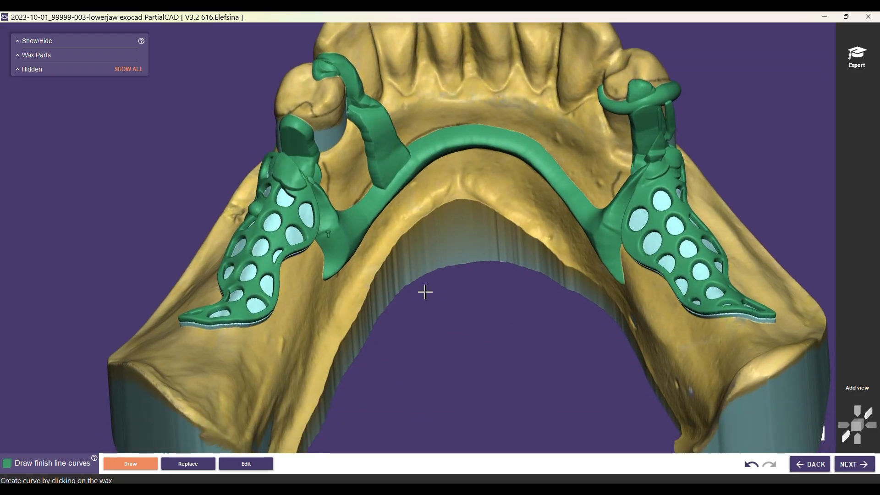
{"action": "scroll", "coordinate": [315, 194], "scroll_direction": "up", "scroll_amount": 4}
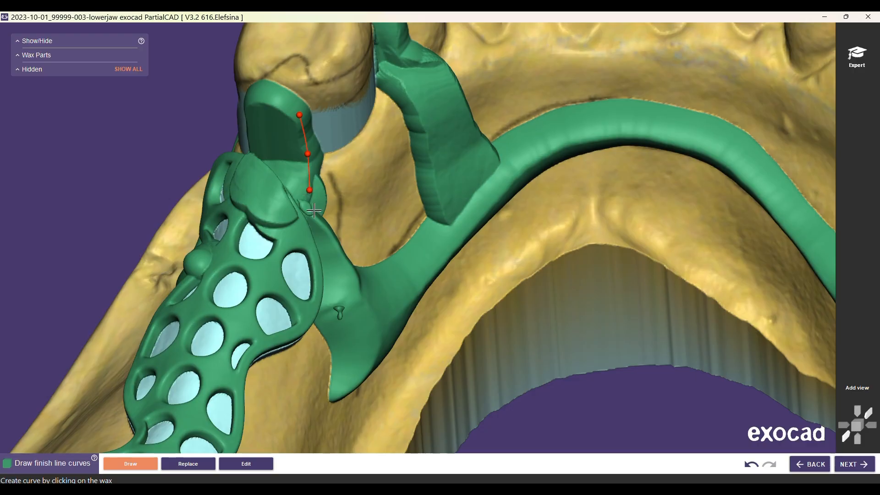
{"action": "double_click", "coordinate": [339, 393]}
{"action": "scroll", "coordinate": [526, 318], "scroll_direction": "down", "scroll_amount": 4}
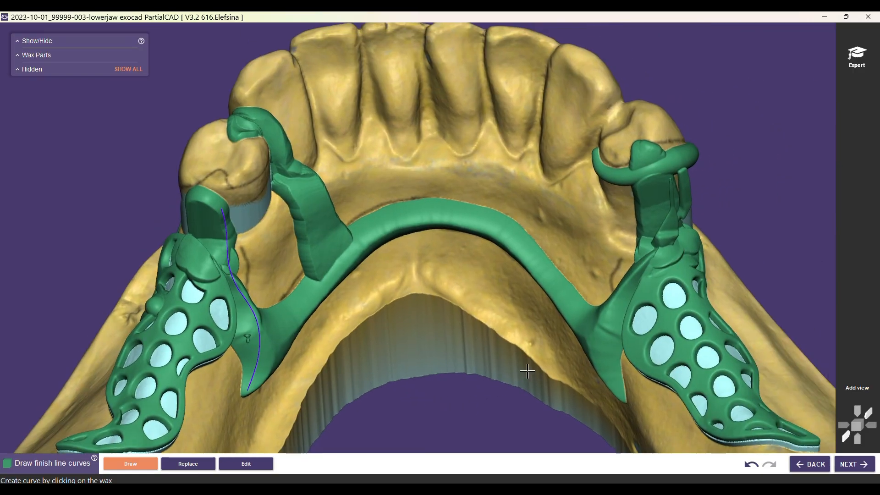
Step: Draw the right finish line curve from below the clasp to the lingual bar's lower tip and proceed to applying the finish lines
{"action": "right_click_drag", "start_coordinate": [628, 251], "coordinate": [620, 214]}
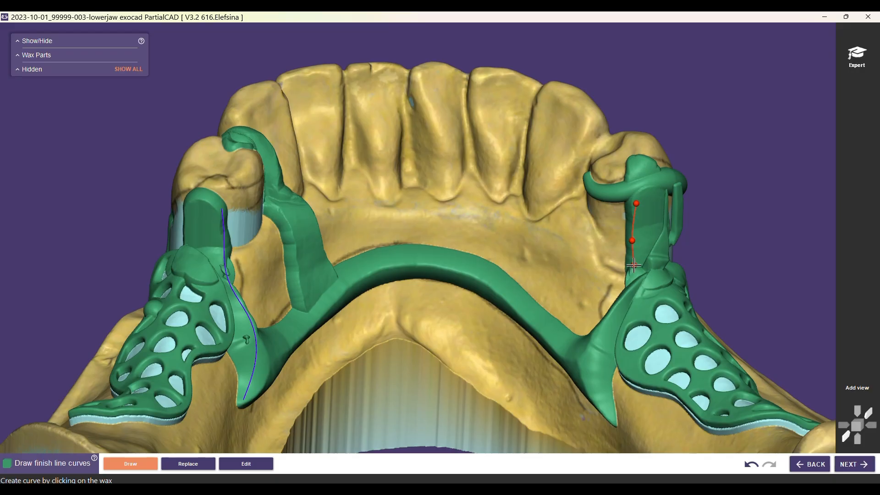
{"action": "double_click", "coordinate": [615, 420]}
{"action": "left_click", "coordinate": [835, 466]}
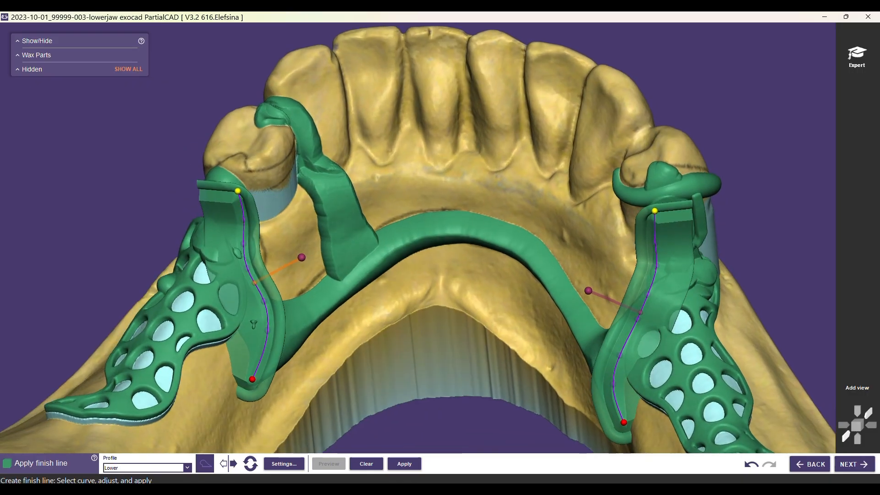
Step: Rotate the left finish line's Lower profile to about 154° so it lies along the edge between mesh and bar
{"action": "right_click_drag", "start_coordinate": [304, 262], "coordinate": [330, 246]}
{"action": "left_click_drag", "start_coordinate": [313, 250], "coordinate": [245, 298]}
{"action": "right_click_drag", "start_coordinate": [283, 304], "coordinate": [334, 288]}
{"action": "left_click_drag", "start_coordinate": [251, 296], "coordinate": [272, 281]}
{"action": "mouse_move", "coordinate": [288, 318]}
{"action": "right_mouse_down"}
{"action": "mouse_move", "coordinate": [278, 346]}
{"action": "mouse_move", "coordinate": [321, 286]}
{"action": "mouse_move", "coordinate": [293, 264]}
{"action": "right_mouse_up"}
{"action": "scroll", "coordinate": [294, 262], "scroll_direction": "up", "scroll_amount": 5}
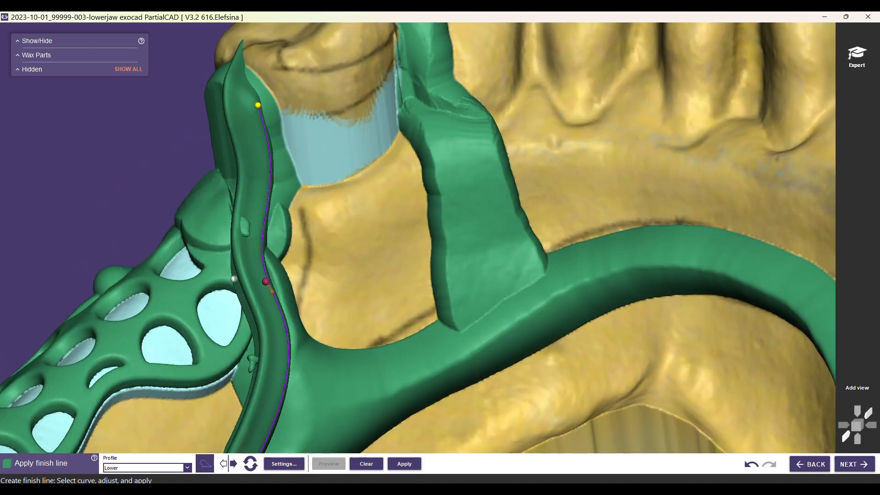
{"action": "mouse_move", "coordinate": [266, 281]}
{"action": "left_mouse_down"}
{"action": "mouse_move", "coordinate": [278, 277]}
{"action": "mouse_move", "coordinate": [262, 283]}
{"action": "left_mouse_up"}
{"action": "middle_click_drag", "start_coordinate": [333, 374], "coordinate": [379, 280]}
{"action": "mouse_move", "coordinate": [310, 191]}
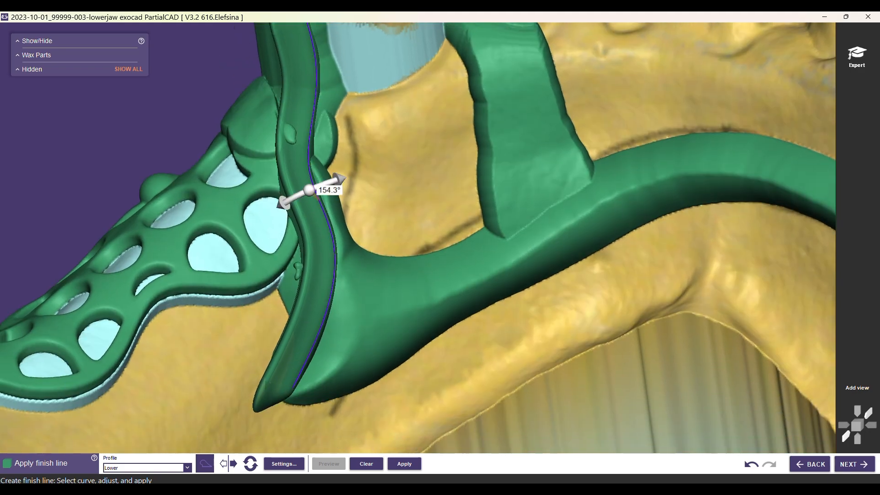
Step: Review the Lower finish line profile's shape and set its thickness to 1.200 mm
{"action": "left_click", "coordinate": [233, 466]}
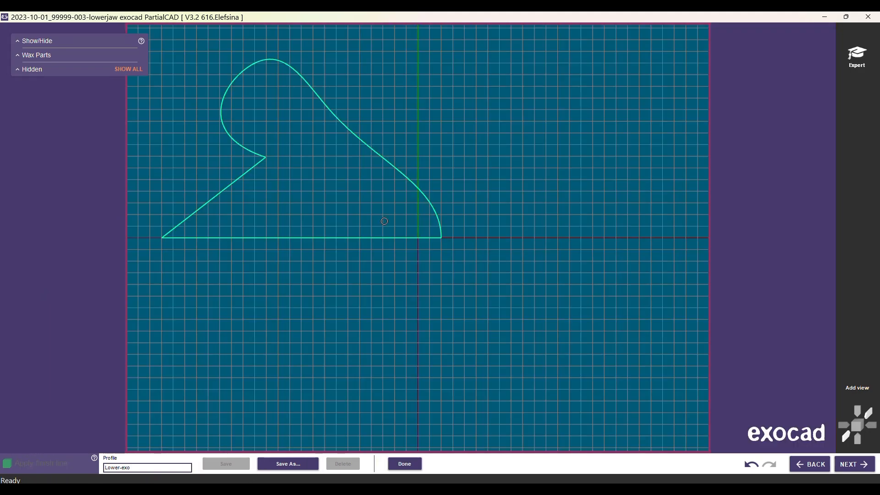
{"action": "left_click", "coordinate": [405, 464]}
{"action": "left_click", "coordinate": [282, 464]}
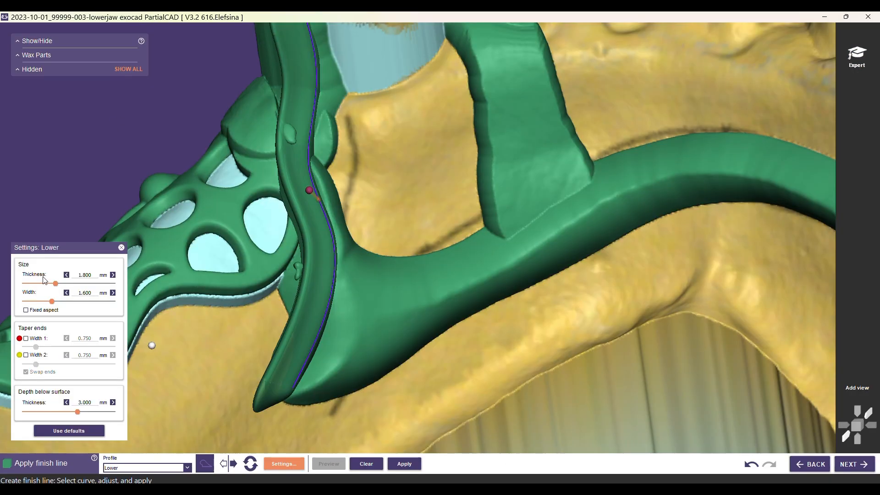
{"action": "scroll", "coordinate": [78, 275], "scroll_direction": "down", "scroll_amount": 7}
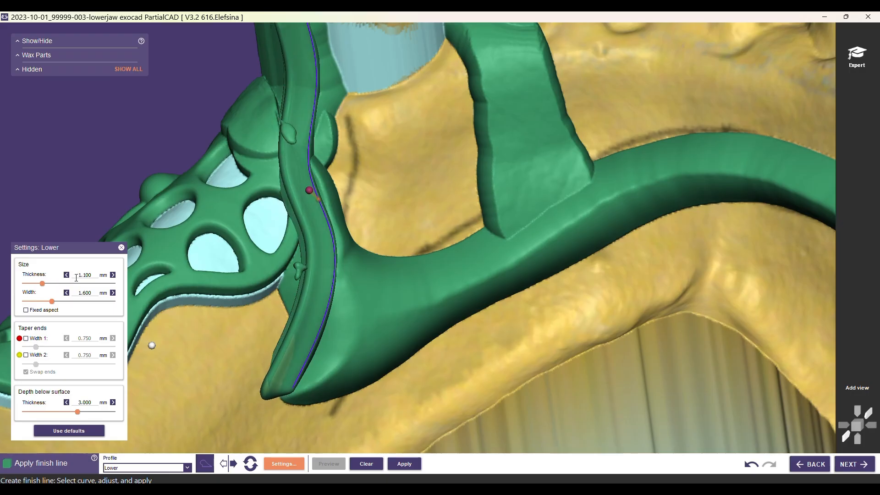
{"action": "left_click", "coordinate": [113, 276]}
{"action": "scroll", "coordinate": [541, 387], "scroll_direction": "down", "scroll_amount": 3}
Step: Taper both ends of the finish lines to a width of 0.750 mm and apply them to the framework
{"action": "mouse_move", "coordinate": [544, 385]}
{"action": "right_mouse_down"}
{"action": "mouse_move", "coordinate": [544, 376]}
{"action": "mouse_move", "coordinate": [555, 387]}
{"action": "right_mouse_up"}
{"action": "left_click_drag", "start_coordinate": [591, 223], "coordinate": [640, 254]}
{"action": "right_click_drag", "start_coordinate": [554, 265], "coordinate": [552, 243]}
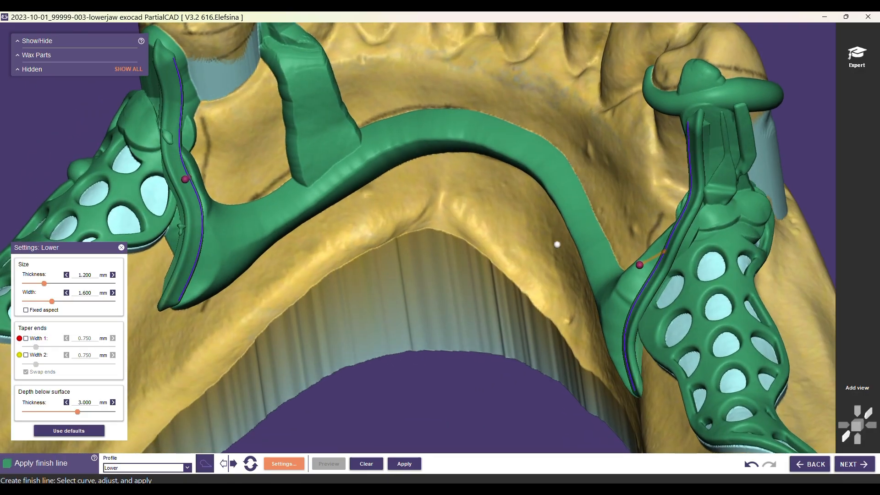
{"action": "left_click_drag", "start_coordinate": [632, 262], "coordinate": [623, 253]}
{"action": "right_click_drag", "start_coordinate": [533, 279], "coordinate": [574, 325]}
{"action": "left_click_drag", "start_coordinate": [603, 148], "coordinate": [597, 150]}
{"action": "right_click_drag", "start_coordinate": [404, 317], "coordinate": [373, 323]}
{"action": "left_click", "coordinate": [26, 339]}
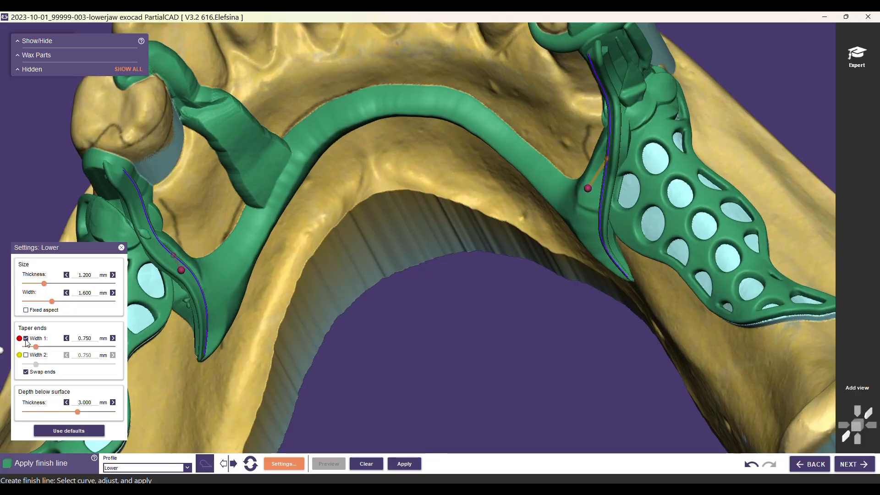
{"action": "left_click", "coordinate": [26, 355]}
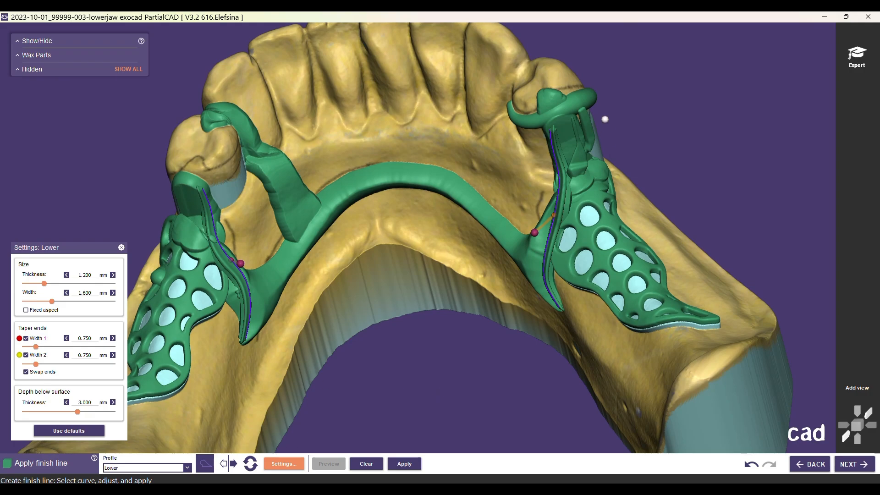
{"action": "left_click", "coordinate": [404, 464]}
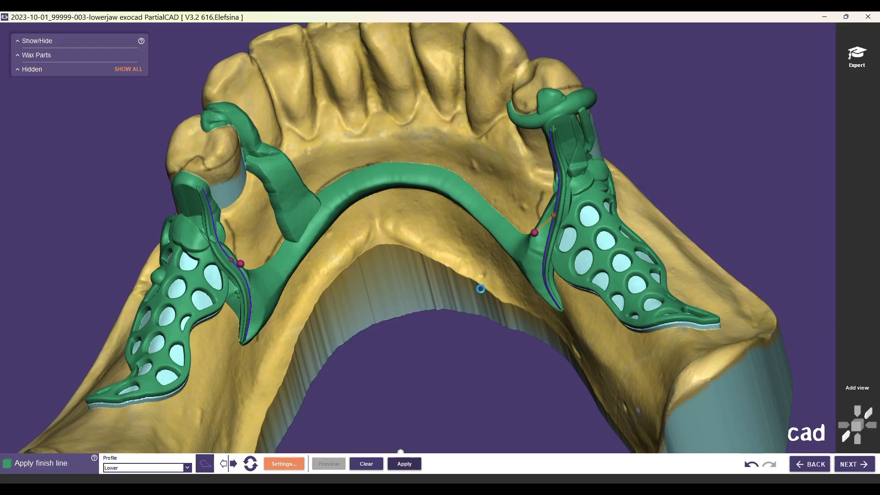
Step: Proceed to adding parts, display Partial pontic (35) over the left mesh to check its fit, and proceed to wax editing
{"action": "left_click", "coordinate": [855, 464]}
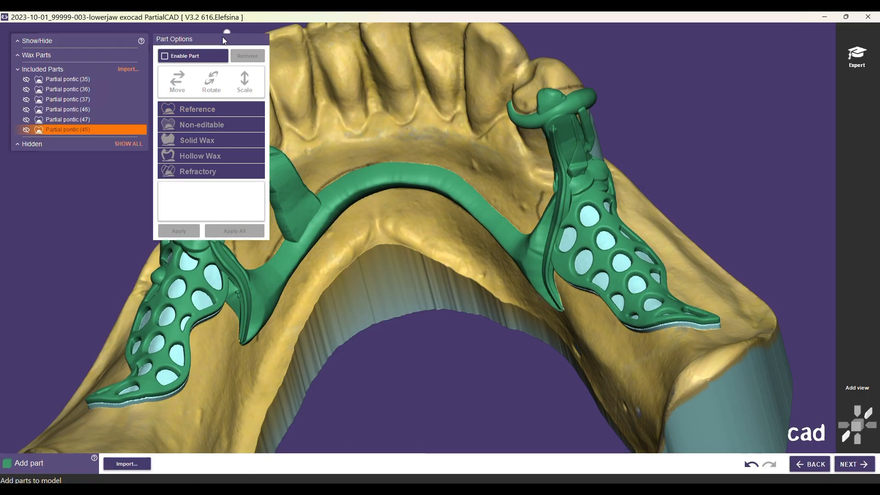
{"action": "scroll", "coordinate": [467, 258], "scroll_direction": "down", "scroll_amount": 2}
{"action": "right_click_drag", "start_coordinate": [467, 261], "coordinate": [420, 343]}
{"action": "scroll", "coordinate": [400, 304], "scroll_direction": "down", "scroll_amount": 2}
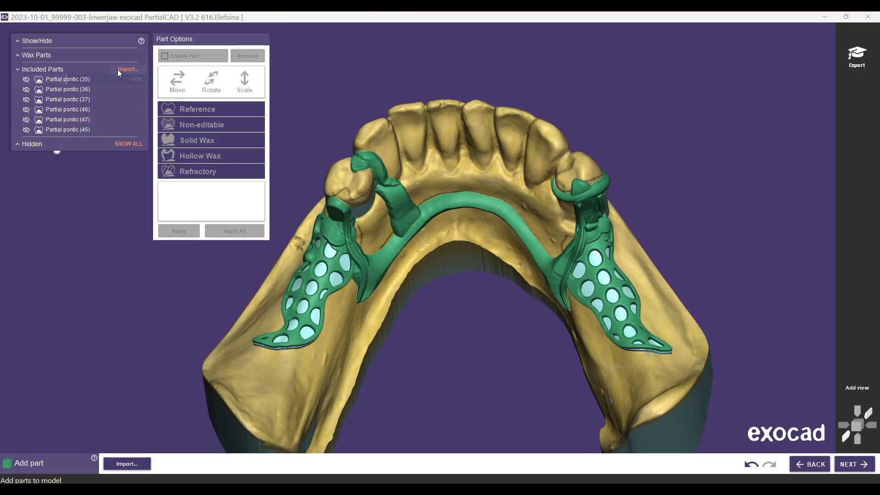
{"action": "left_click", "coordinate": [86, 80]}
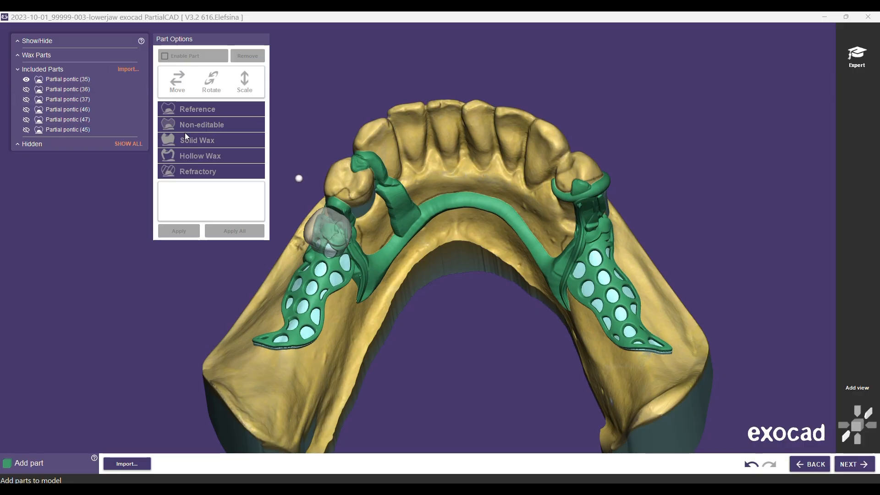
{"action": "scroll", "coordinate": [336, 241], "scroll_direction": "up", "scroll_amount": 4}
{"action": "right_click_drag", "start_coordinate": [352, 285], "coordinate": [371, 192]}
{"action": "right_click_drag", "start_coordinate": [378, 316], "coordinate": [400, 230]}
{"action": "right_click_drag", "start_coordinate": [602, 264], "coordinate": [380, 223]}
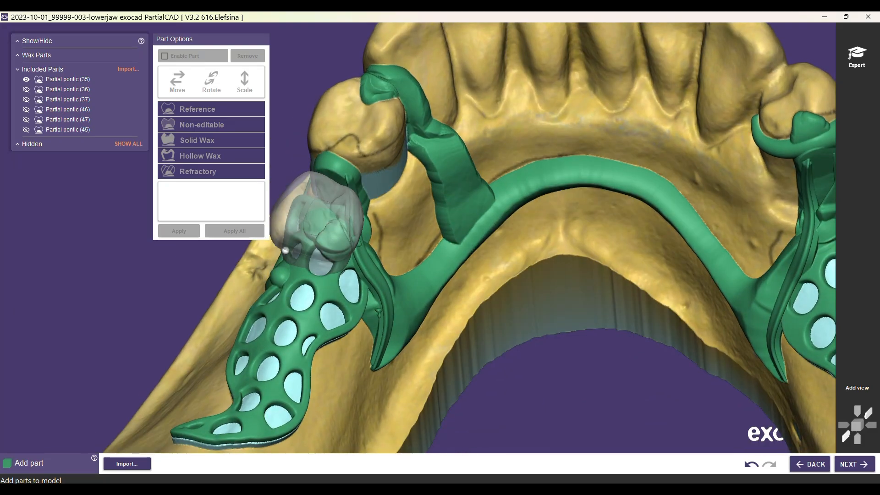
{"action": "scroll", "coordinate": [552, 296], "scroll_direction": "down", "scroll_amount": 3}
{"action": "middle_click_drag", "start_coordinate": [556, 397], "coordinate": [481, 332]}
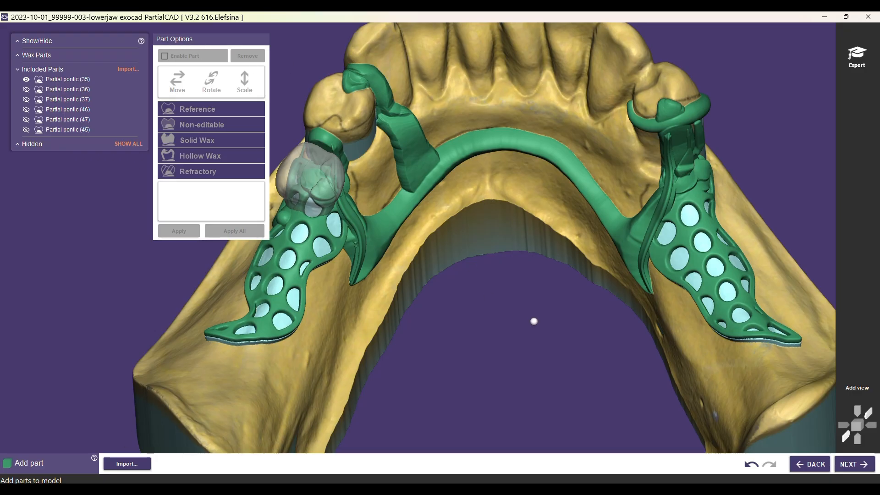
{"action": "left_click", "coordinate": [854, 464]}
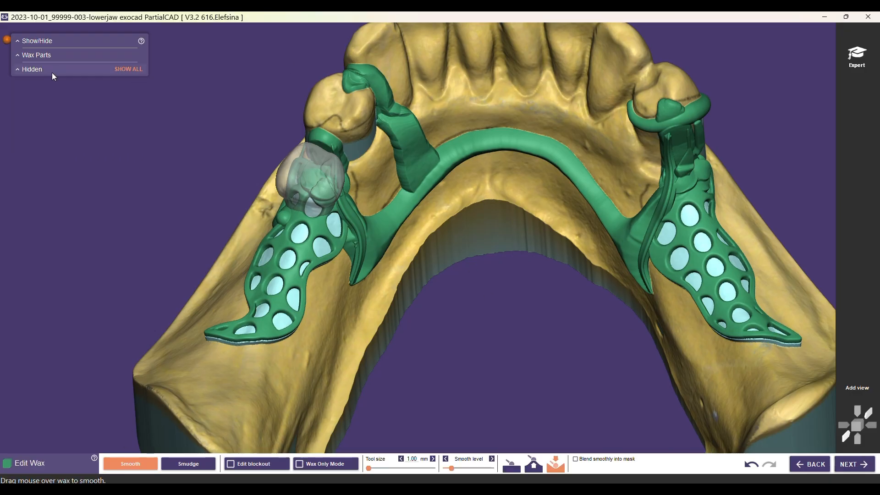
Step: Look through the hidden parts, toggle the reference teeth on for comparison and hide all reference parts
{"action": "left_click", "coordinate": [33, 59]}
{"action": "left_click", "coordinate": [33, 59]}
{"action": "left_click", "coordinate": [31, 72]}
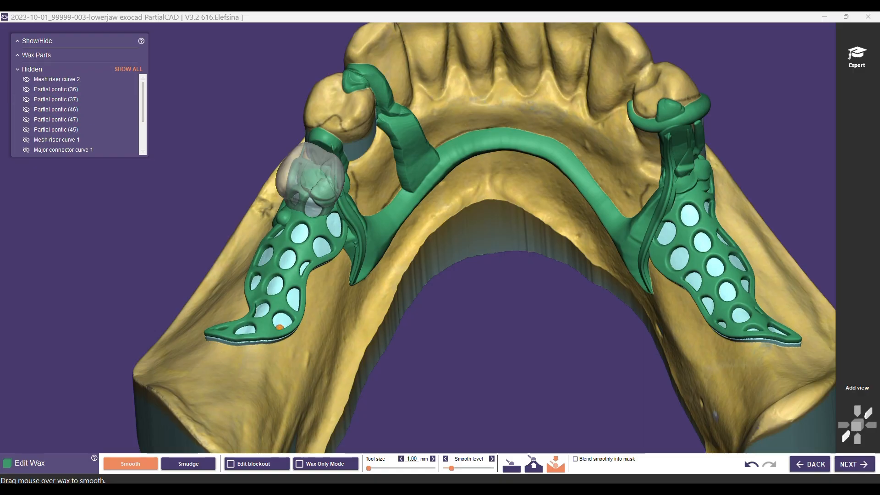
{"action": "scroll", "coordinate": [320, 202], "scroll_direction": "up", "scroll_amount": 5}
{"action": "scroll", "coordinate": [211, 138], "scroll_direction": "down", "scroll_amount": 3}
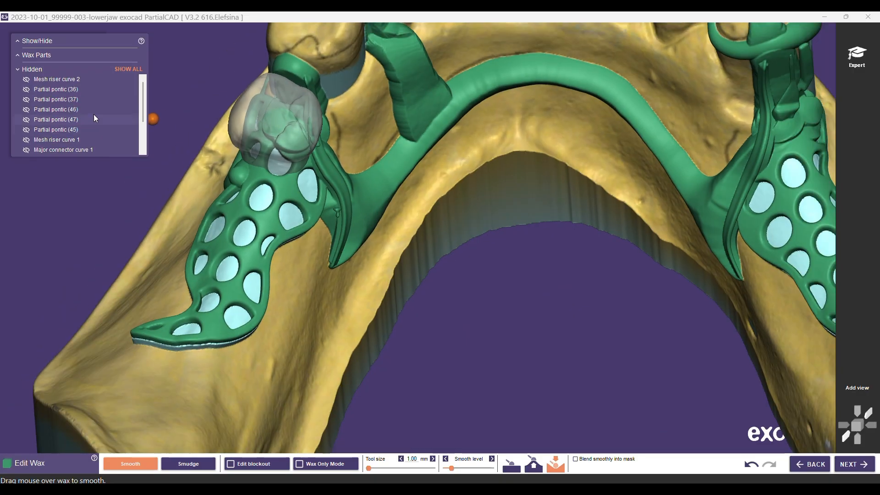
{"action": "left_click", "coordinate": [36, 70]}
{"action": "left_click", "coordinate": [37, 41]}
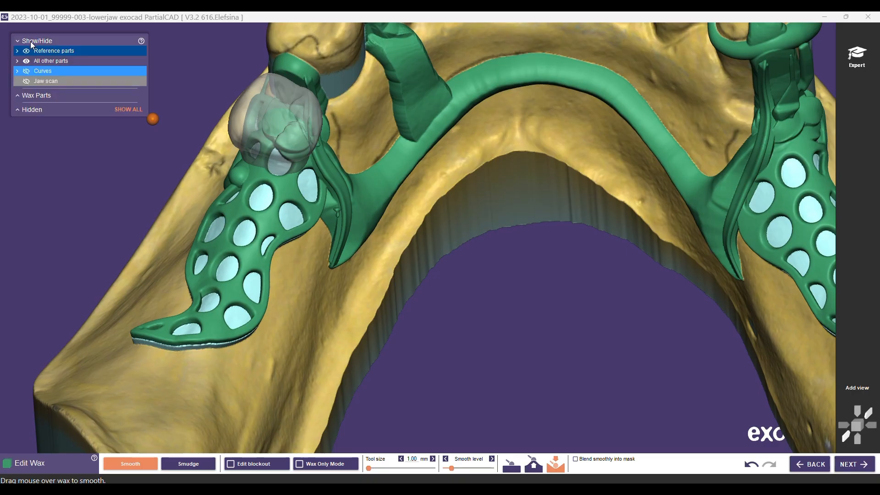
{"action": "left_click", "coordinate": [29, 52]}
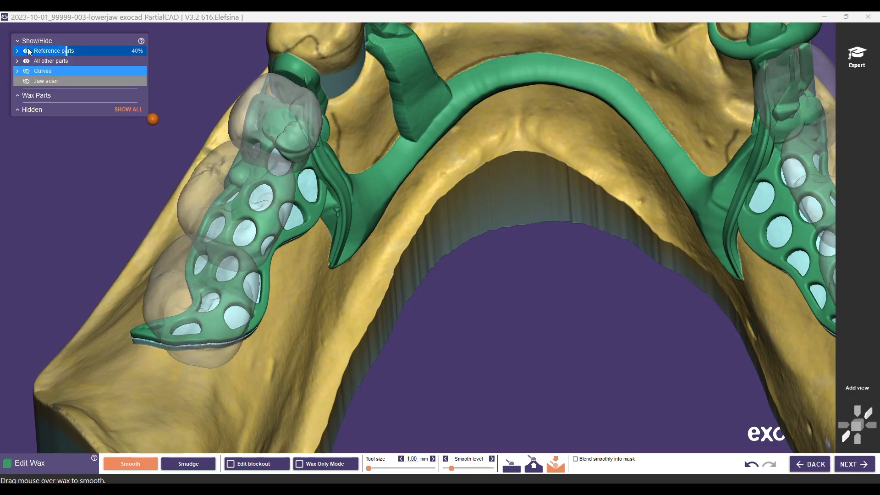
{"action": "left_click", "coordinate": [28, 51]}
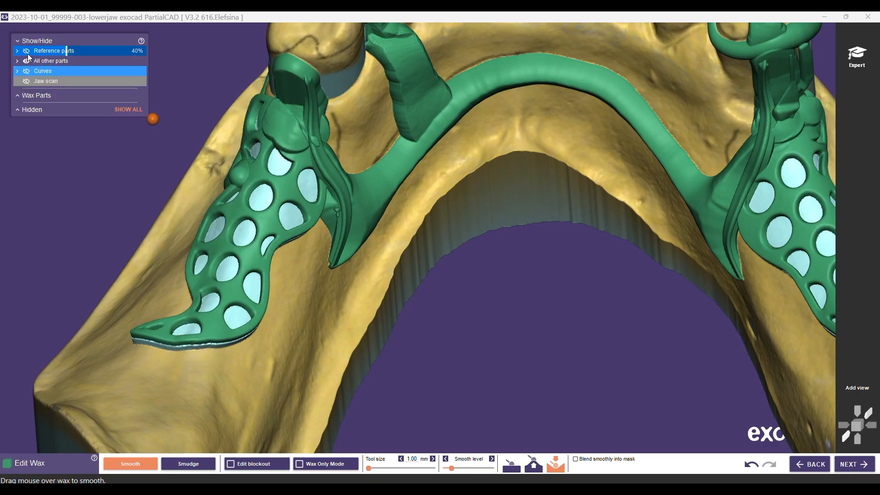
Step: Display the construction curves over the framework, check them against the wax and hide them again
{"action": "left_click", "coordinate": [26, 69]}
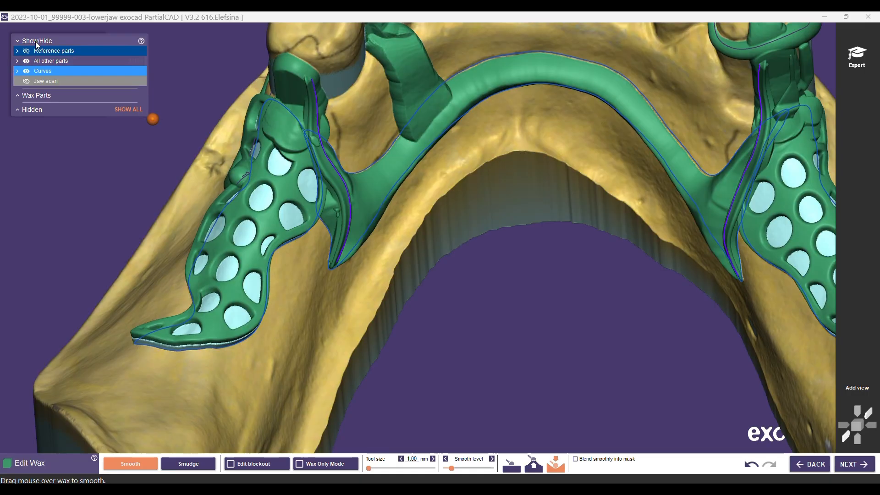
{"action": "left_click", "coordinate": [35, 41]}
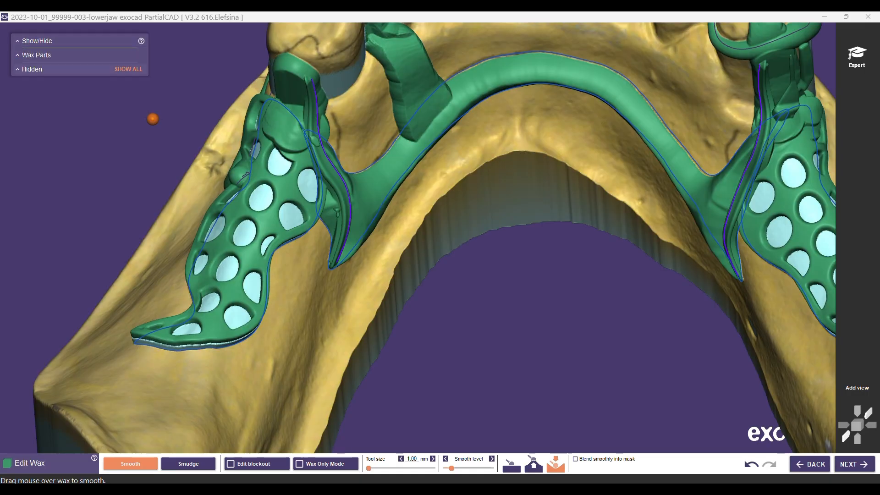
{"action": "scroll", "coordinate": [330, 198], "scroll_direction": "down", "scroll_amount": 3}
{"action": "right_click_drag", "start_coordinate": [397, 243], "coordinate": [411, 220]}
{"action": "left_click", "coordinate": [26, 41]}
{"action": "left_click", "coordinate": [26, 71]}
{"action": "left_click", "coordinate": [35, 41]}
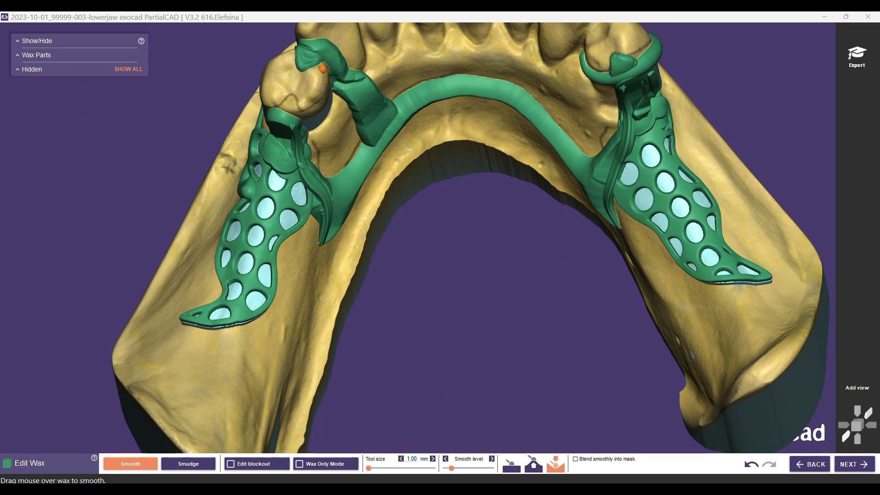
Step: Smooth the lingual bar around the left finish line and minor connector, enlarging the smoothing tool up to 4.75 mm
{"action": "middle_click_drag", "start_coordinate": [445, 185], "coordinate": [451, 237]}
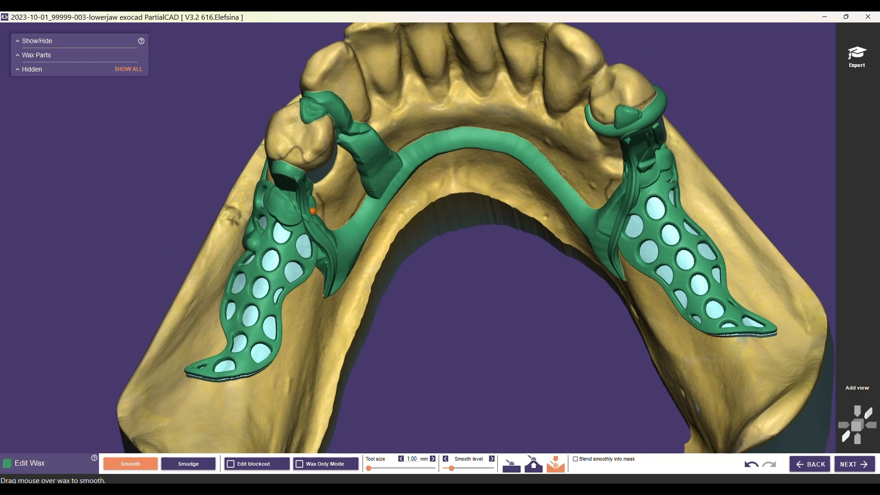
{"action": "scroll", "coordinate": [530, 263], "scroll_direction": "up", "scroll_amount": 10}
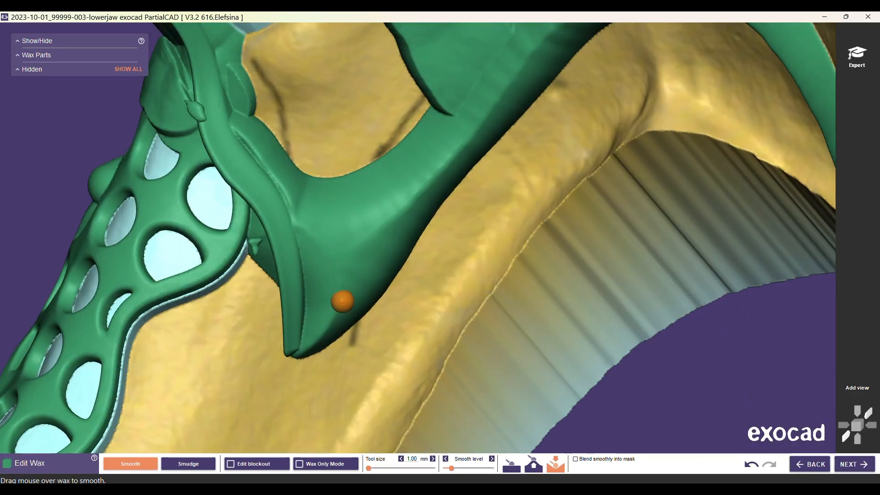
{"action": "scroll", "coordinate": [337, 293], "scroll_direction": "up", "scroll_amount": 9, "text": "ctrl"}
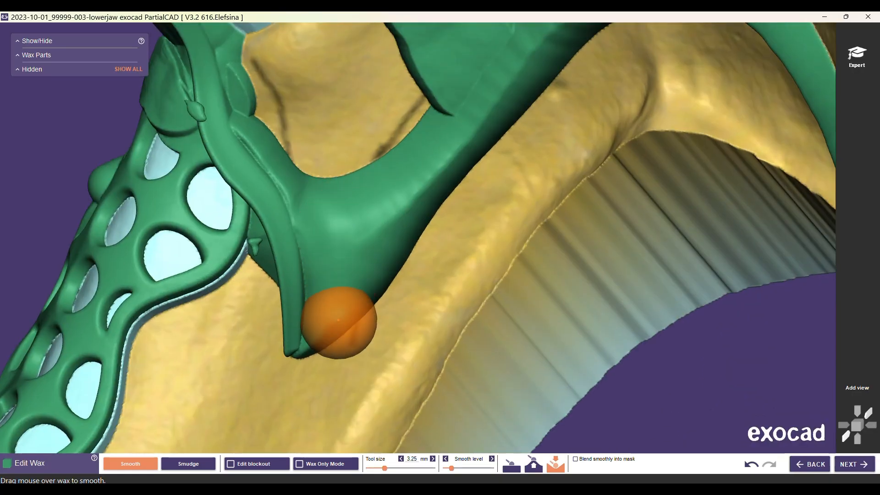
{"action": "scroll", "coordinate": [362, 276], "scroll_direction": "down", "scroll_amount": 6}
{"action": "scroll", "coordinate": [461, 174], "scroll_direction": "up", "scroll_amount": 6, "text": "ctrl"}
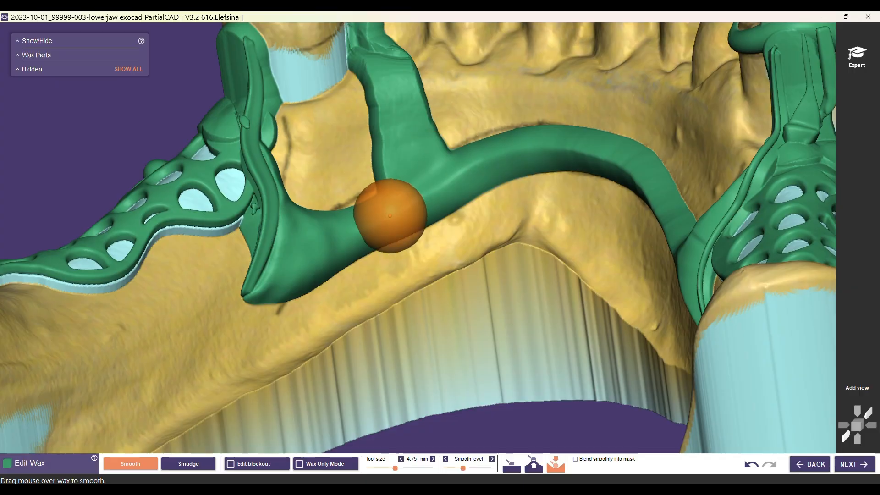
{"action": "right_click_drag", "start_coordinate": [557, 281], "coordinate": [604, 283]}
{"action": "mouse_move", "coordinate": [603, 283]}
{"action": "left_mouse_down"}
{"action": "mouse_move", "coordinate": [590, 254]}
{"action": "mouse_move", "coordinate": [550, 250]}
{"action": "mouse_move", "coordinate": [623, 250]}
{"action": "left_mouse_up"}
{"action": "scroll", "coordinate": [590, 253], "scroll_direction": "down", "scroll_amount": 2, "text": "shift"}
{"action": "scroll", "coordinate": [589, 253], "scroll_direction": "up", "scroll_amount": 1, "text": "ctrl"}
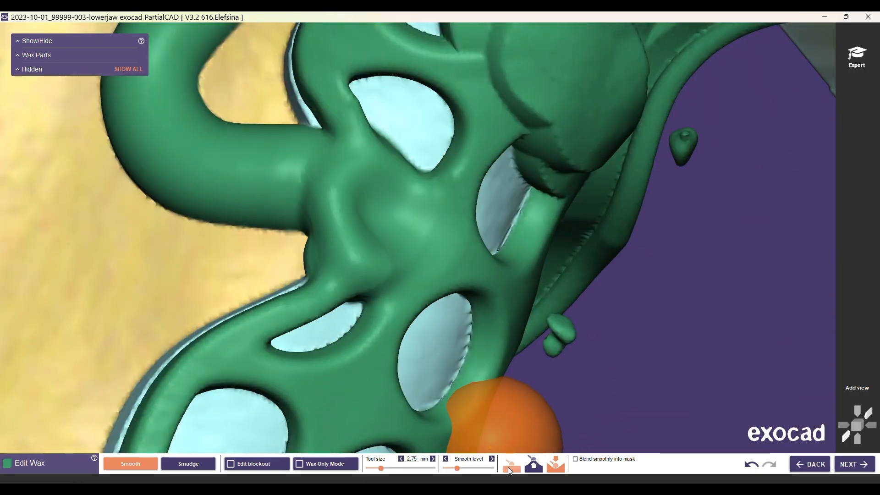
Step: Smooth the left clasp's attachment on the outer side of the mesh, trying different smoothing modes and tool sizes
{"action": "left_click", "coordinate": [533, 466]}
{"action": "mouse_move", "coordinate": [305, 249]}
{"action": "left_mouse_down"}
{"action": "mouse_move", "coordinate": [348, 216]}
{"action": "mouse_move", "coordinate": [385, 242]}
{"action": "mouse_move", "coordinate": [279, 290]}
{"action": "left_mouse_up"}
{"action": "scroll", "coordinate": [279, 290], "scroll_direction": "up", "scroll_amount": 3, "text": "ctrl"}
{"action": "left_click", "coordinate": [511, 467]}
{"action": "scroll", "coordinate": [547, 239], "scroll_direction": "up", "scroll_amount": 4, "text": "ctrl"}
{"action": "scroll", "coordinate": [548, 239], "scroll_direction": "up", "scroll_amount": 4, "text": "shift"}
Step: Smudge the wax between the left mesh edge and the finish line with a 1.25 mm tool
{"action": "left_click", "coordinate": [188, 464]}
{"action": "scroll", "coordinate": [403, 109], "scroll_direction": "down", "scroll_amount": 6, "text": "ctrl"}
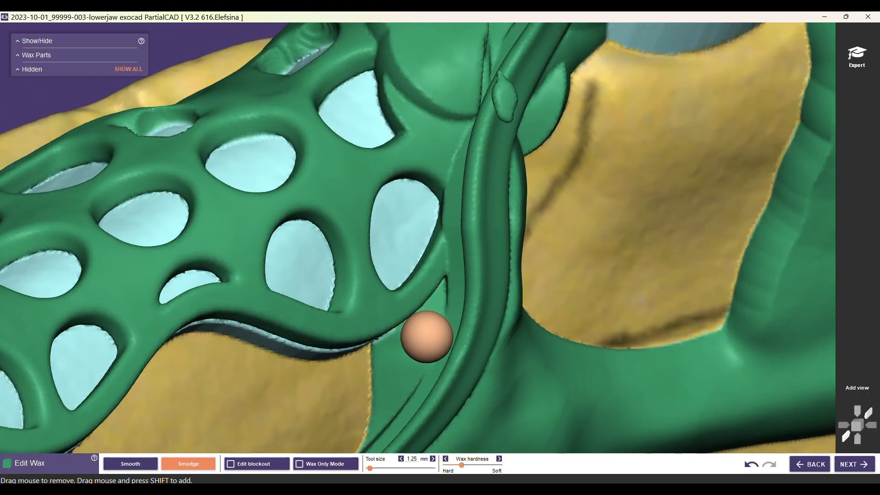
{"action": "left_click", "coordinate": [130, 464]}
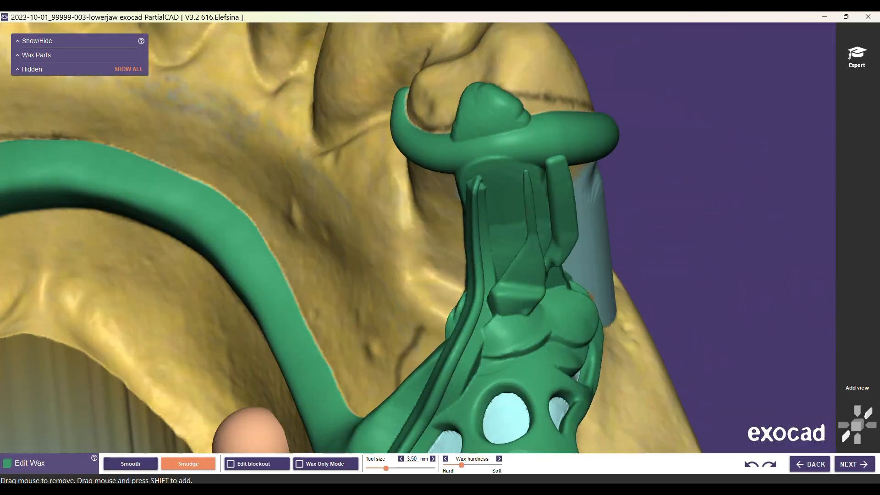
Step: Reshape the wax around the right clasp and its occlusal rest with the Smudge tool
{"action": "mouse_move", "coordinate": [500, 257]}
{"action": "right_mouse_down"}
{"action": "mouse_move", "coordinate": [497, 321]}
{"action": "mouse_move", "coordinate": [505, 275]}
{"action": "mouse_move", "coordinate": [518, 298]}
{"action": "mouse_move", "coordinate": [506, 271]}
{"action": "mouse_move", "coordinate": [532, 358]}
{"action": "right_mouse_up"}
{"action": "left_click", "coordinate": [145, 465]}
{"action": "scroll", "coordinate": [513, 275], "scroll_direction": "down", "scroll_amount": 3}
{"action": "left_click", "coordinate": [188, 464]}
{"action": "scroll", "coordinate": [531, 276], "scroll_direction": "up", "scroll_amount": 4}
{"action": "right_click_drag", "start_coordinate": [759, 234], "coordinate": [651, 353]}
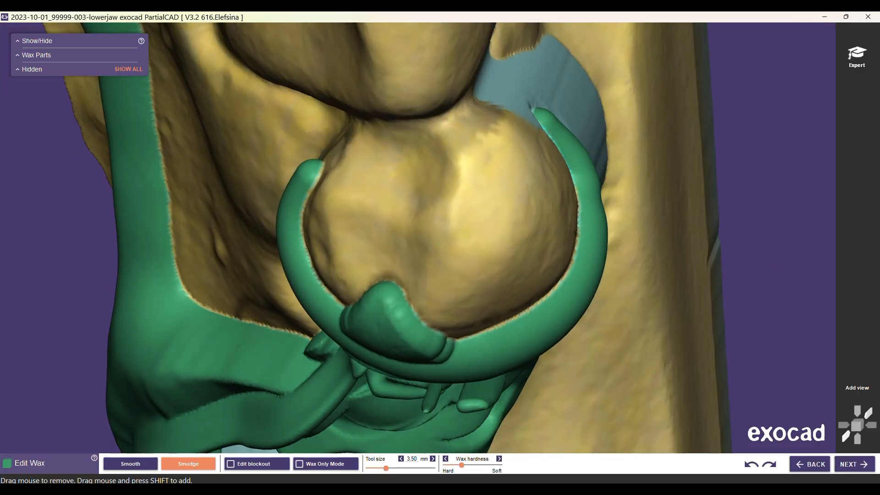
{"action": "scroll", "coordinate": [504, 247], "scroll_direction": "down", "scroll_amount": 4}
{"action": "scroll", "coordinate": [464, 212], "scroll_direction": "up", "scroll_amount": 5}
{"action": "scroll", "coordinate": [550, 243], "scroll_direction": "down", "scroll_amount": 4, "text": "ctrl"}
{"action": "left_click_drag", "start_coordinate": [556, 244], "coordinate": [550, 202]}
{"action": "mouse_move", "coordinate": [548, 202]}
{"action": "right_mouse_down"}
{"action": "mouse_move", "coordinate": [566, 151]}
{"action": "mouse_move", "coordinate": [505, 275]}
{"action": "right_mouse_up"}
Step: Smudge the wax on the minor connector below the right clasp to fill the gaps between its ribs
{"action": "left_click_drag", "start_coordinate": [394, 82], "coordinate": [403, 118]}
{"action": "mouse_move", "coordinate": [412, 133]}
{"action": "right_mouse_down"}
{"action": "mouse_move", "coordinate": [422, 122]}
{"action": "mouse_move", "coordinate": [395, 206]}
{"action": "right_mouse_up"}
{"action": "scroll", "coordinate": [430, 138], "scroll_direction": "up", "scroll_amount": 2}
{"action": "scroll", "coordinate": [429, 139], "scroll_direction": "up", "scroll_amount": 2, "text": "ctrl"}
{"action": "mouse_move", "coordinate": [429, 138]}
{"action": "left_mouse_down"}
{"action": "mouse_move", "coordinate": [491, 211]}
{"action": "mouse_move", "coordinate": [387, 167]}
{"action": "mouse_move", "coordinate": [358, 87]}
{"action": "left_mouse_up"}
{"action": "scroll", "coordinate": [390, 179], "scroll_direction": "down", "scroll_amount": 2}
Step: Smooth the minor connector between the right clasp and the mesh with a 3.25 mm tool
{"action": "left_click", "coordinate": [130, 464]}
{"action": "mouse_move", "coordinate": [393, 285]}
{"action": "left_mouse_down"}
{"action": "mouse_move", "coordinate": [402, 197]}
{"action": "mouse_move", "coordinate": [353, 89]}
{"action": "mouse_move", "coordinate": [362, 91]}
{"action": "left_mouse_up"}
{"action": "left_click", "coordinate": [512, 461]}
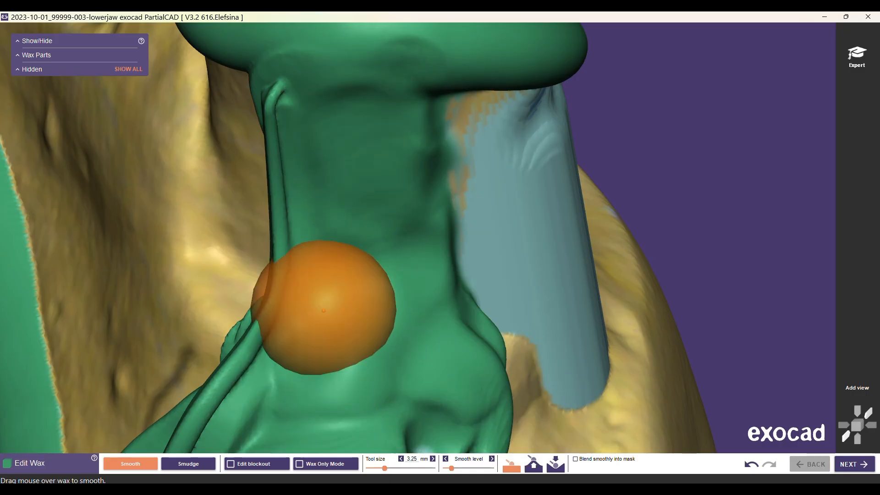
{"action": "scroll", "coordinate": [460, 185], "scroll_direction": "down", "scroll_amount": 2}
{"action": "right_click_drag", "start_coordinate": [393, 115], "coordinate": [324, 124]}
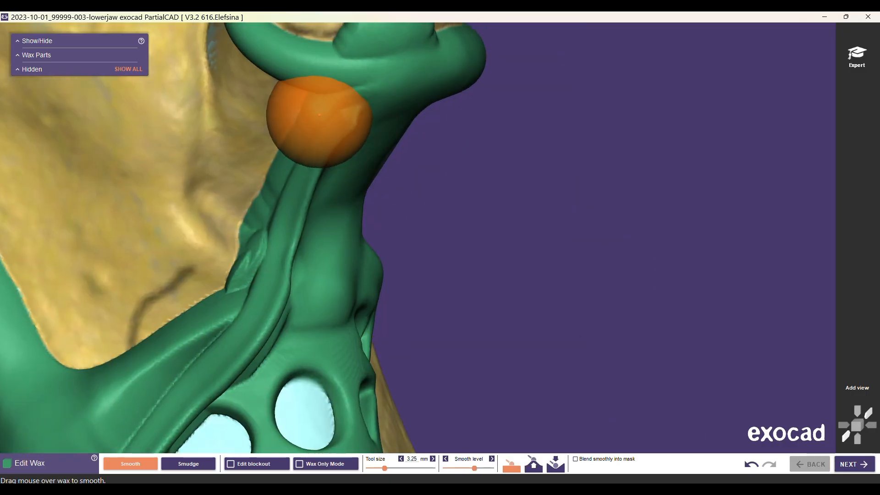
Step: Try smoothing along the right finish line below the clasp and undo the last stroke
{"action": "left_click_drag", "start_coordinate": [324, 124], "coordinate": [112, 411]}
{"action": "scroll", "coordinate": [112, 411], "scroll_direction": "down", "scroll_amount": 2, "text": "ctrl"}
{"action": "scroll", "coordinate": [112, 411], "scroll_direction": "down", "scroll_amount": 2}
{"action": "right_click_drag", "start_coordinate": [112, 410], "coordinate": [229, 339]}
{"action": "key", "text": "ctrl+z"}
Step: Refine the minor connectors and finish line areas on both sides with another smoothing mode and a Smudge tool reduced to 1.75 mm
{"action": "left_click", "coordinate": [547, 466]}
{"action": "mouse_move", "coordinate": [245, 304]}
{"action": "right_mouse_down"}
{"action": "mouse_move", "coordinate": [336, 217]}
{"action": "mouse_move", "coordinate": [295, 69]}
{"action": "right_mouse_up"}
{"action": "scroll", "coordinate": [336, 216], "scroll_direction": "up", "scroll_amount": 3}
{"action": "scroll", "coordinate": [353, 158], "scroll_direction": "up", "scroll_amount": 3}
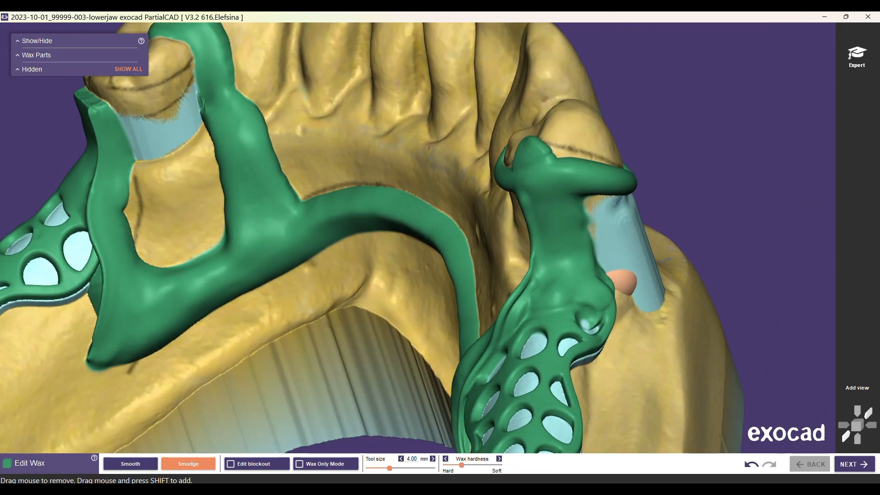
{"action": "scroll", "coordinate": [527, 325], "scroll_direction": "up", "scroll_amount": 3}
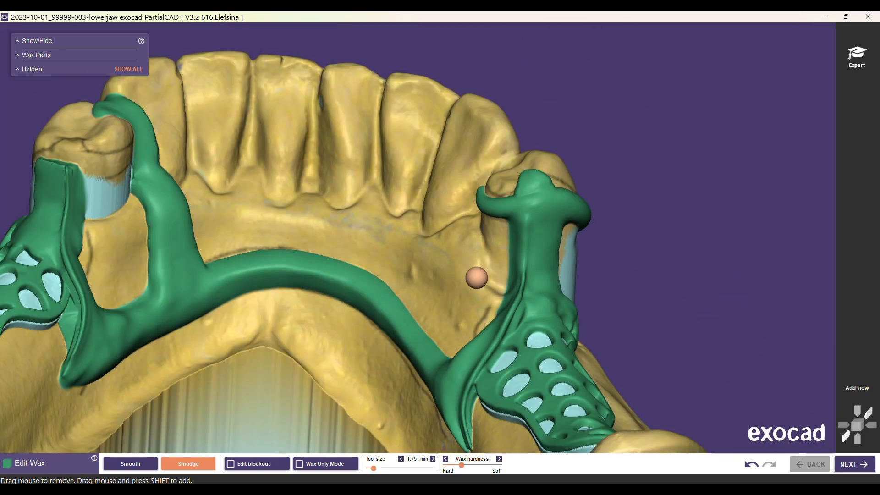
{"action": "scroll", "coordinate": [458, 334], "scroll_direction": "up", "scroll_amount": 5}
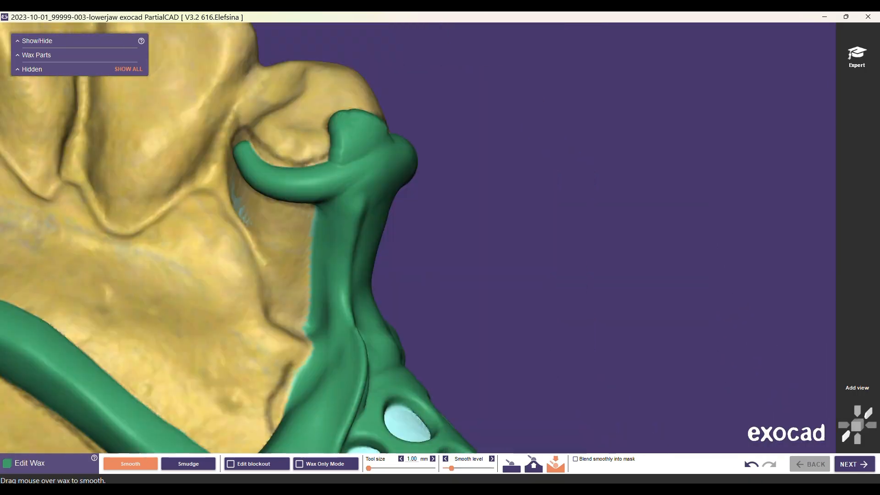
Step: Undo the last two wax strokes, then smudge and smooth the inner edge of the right minor connector with a 1.75 mm smoothing tool
{"action": "key", "text": "ctrl+z"}
{"action": "key", "text": "ctrl+z"}
{"action": "left_click", "coordinate": [188, 464]}
{"action": "mouse_move", "coordinate": [316, 262]}
{"action": "left_mouse_down"}
{"action": "mouse_move", "coordinate": [311, 335]}
{"action": "mouse_move", "coordinate": [316, 248]}
{"action": "left_mouse_up"}
{"action": "left_click", "coordinate": [131, 464]}
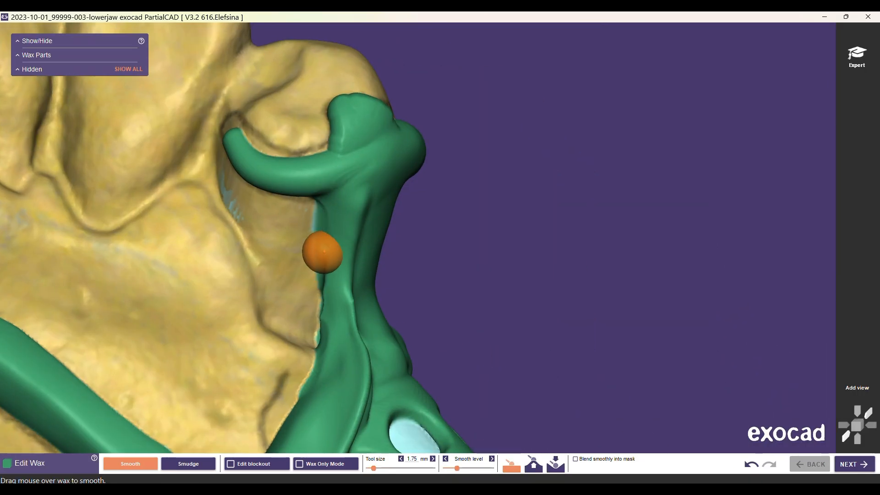
{"action": "left_click_drag", "start_coordinate": [321, 252], "coordinate": [323, 347]}
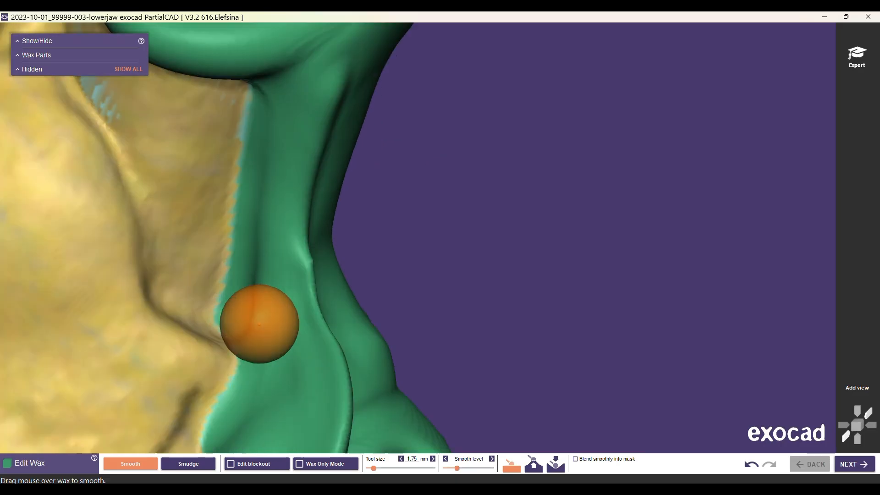
{"action": "left_click_drag", "start_coordinate": [259, 324], "coordinate": [266, 209]}
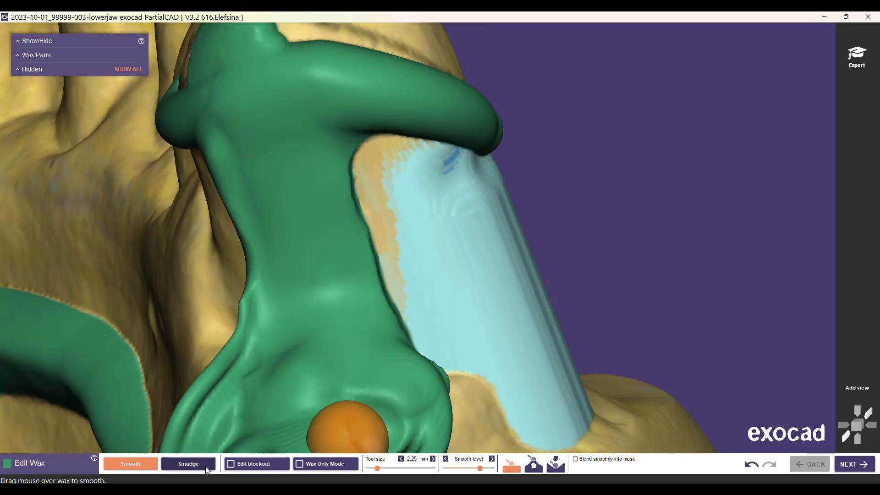
Step: Try smudging the side of the right minor connector beneath the clasp and undo the stroke
{"action": "left_click", "coordinate": [188, 464]}
{"action": "mouse_move", "coordinate": [173, 161]}
{"action": "left_mouse_down"}
{"action": "mouse_move", "coordinate": [252, 220]}
{"action": "mouse_move", "coordinate": [277, 269]}
{"action": "mouse_move", "coordinate": [242, 165]}
{"action": "left_mouse_up"}
{"action": "key", "text": "ctrl+z"}
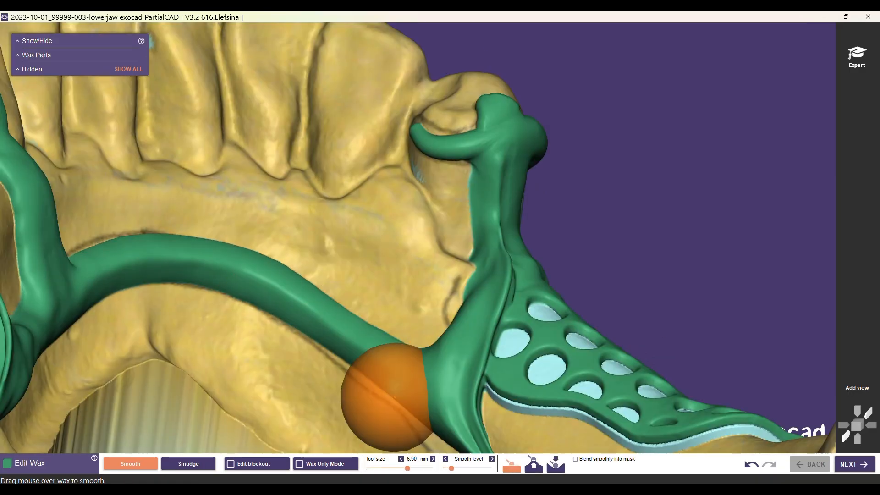
Step: Reduce the Smudge tool to 1.25 mm for the outer edge of the right minor connector below the clasp
{"action": "right_click_drag", "start_coordinate": [299, 354], "coordinate": [216, 318]}
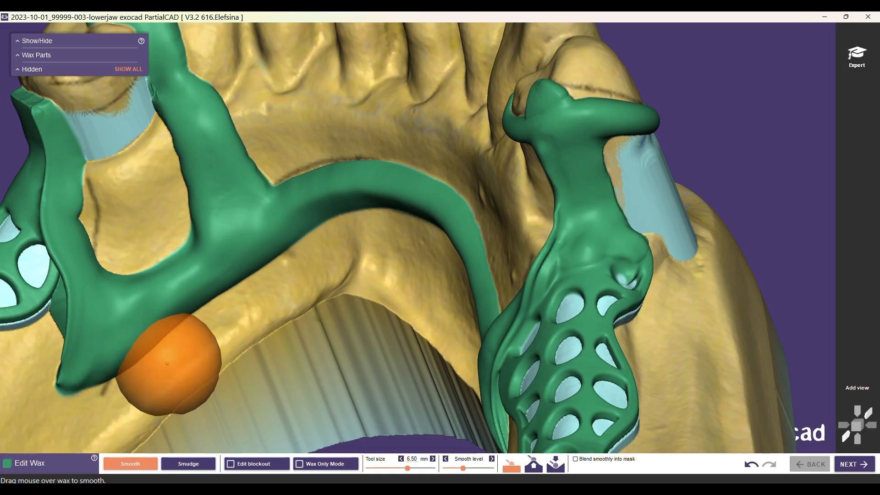
{"action": "scroll", "coordinate": [216, 319], "scroll_direction": "down", "scroll_amount": 5}
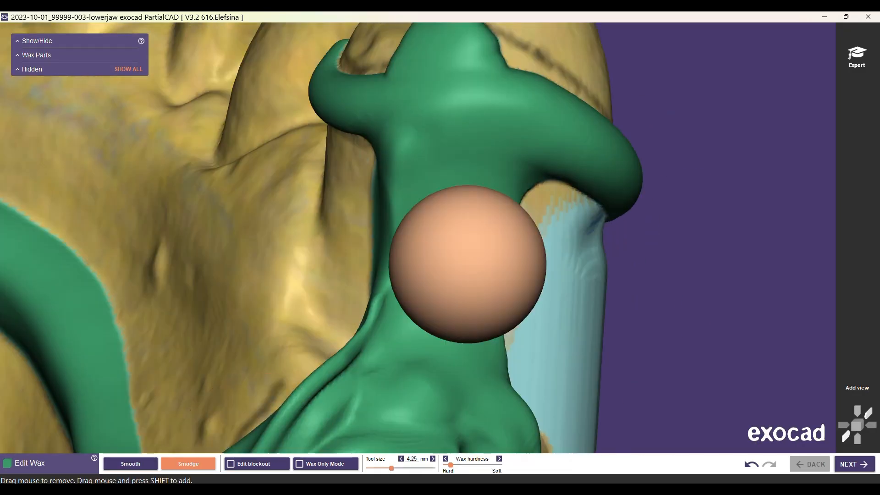
{"action": "scroll", "coordinate": [468, 264], "scroll_direction": "down", "scroll_amount": 6, "text": "ctrl"}
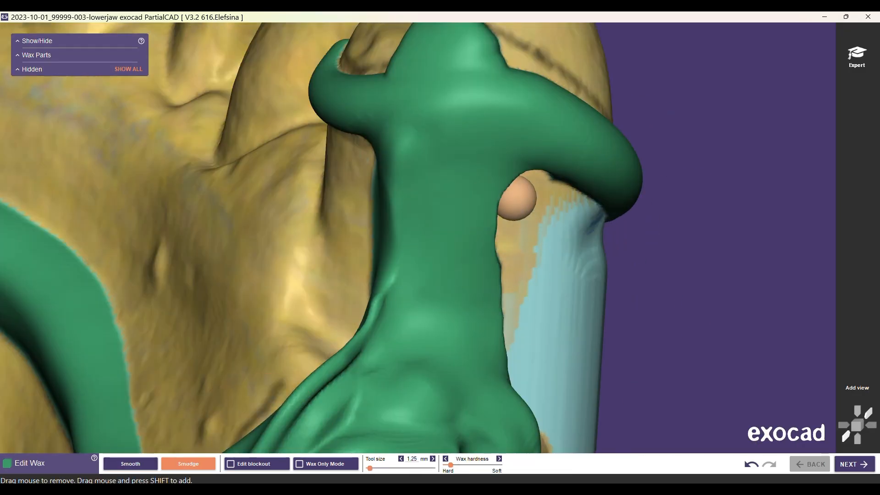
{"action": "right_click_drag", "start_coordinate": [558, 236], "coordinate": [503, 264]}
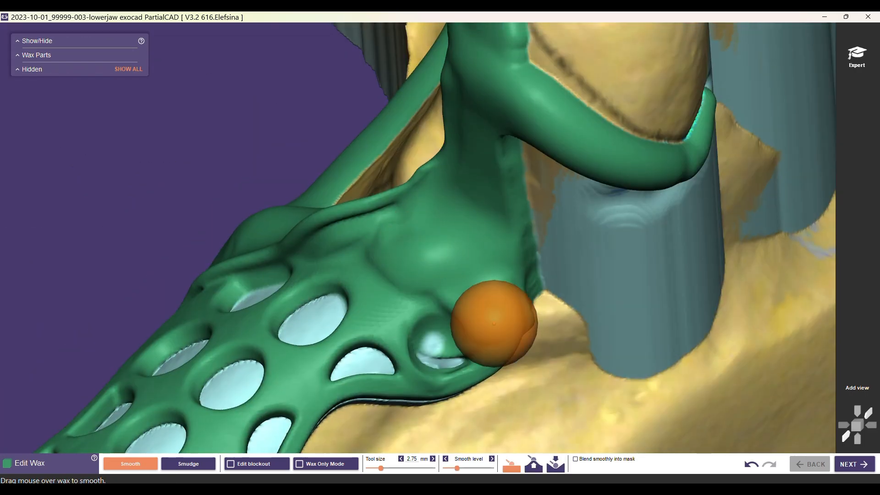
Step: Smooth the transition between the right minor connector and the mesh with a 2.00 mm tool and a higher smooth level
{"action": "mouse_move", "coordinate": [495, 323]}
{"action": "left_mouse_down"}
{"action": "mouse_move", "coordinate": [369, 266]}
{"action": "mouse_move", "coordinate": [328, 261]}
{"action": "left_mouse_up"}
{"action": "scroll", "coordinate": [408, 273], "scroll_direction": "down", "scroll_amount": 5, "text": "ctrl"}
{"action": "scroll", "coordinate": [408, 274], "scroll_direction": "up", "scroll_amount": 2, "text": "ctrl"}
{"action": "scroll", "coordinate": [404, 271], "scroll_direction": "up", "scroll_amount": 2, "text": "shift"}
{"action": "mouse_move", "coordinate": [403, 271]}
{"action": "left_mouse_down"}
{"action": "mouse_move", "coordinate": [362, 256]}
{"action": "mouse_move", "coordinate": [481, 341]}
{"action": "mouse_move", "coordinate": [482, 248]}
{"action": "mouse_move", "coordinate": [397, 253]}
{"action": "left_mouse_up"}
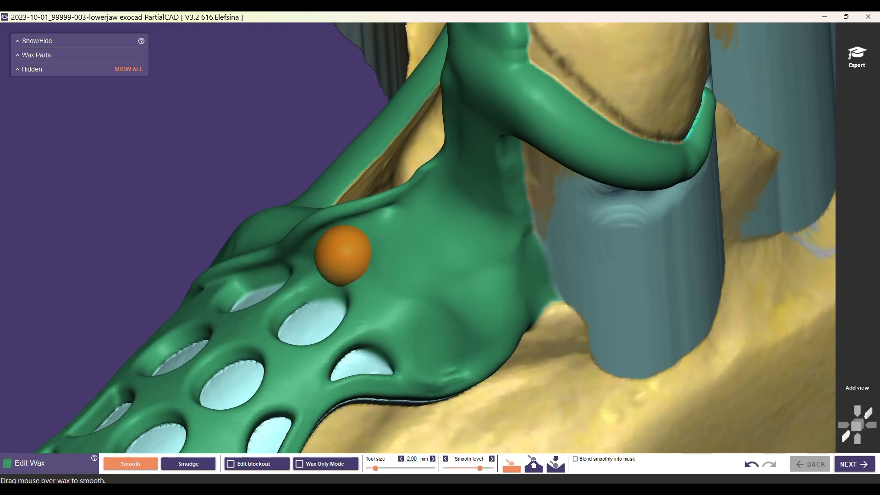
Step: Smudge the wax around the mesh hole nearest the right minor connector with a 2.25 mm tool
{"action": "left_click", "coordinate": [189, 464]}
{"action": "scroll", "coordinate": [440, 321], "scroll_direction": "up", "scroll_amount": 3, "text": "ctrl"}
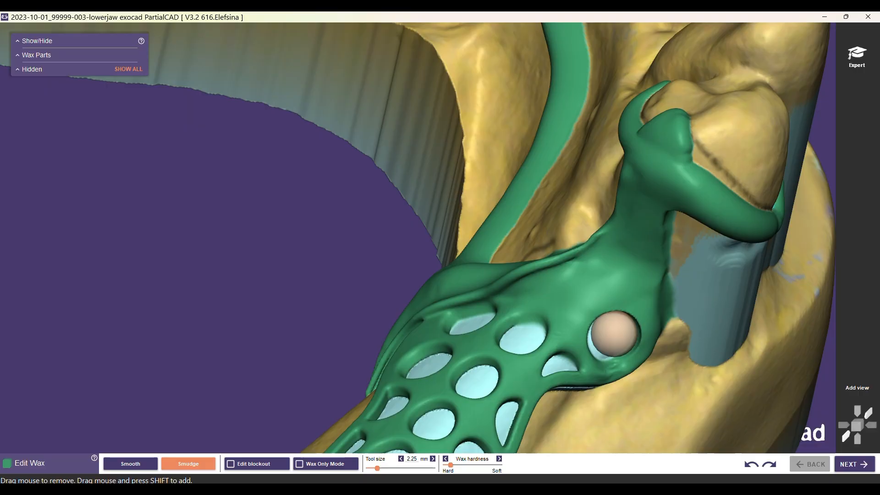
{"action": "left_click_drag", "start_coordinate": [570, 289], "coordinate": [570, 287]}
Step: Hide the jaw scan
{"action": "right_click_drag", "start_coordinate": [570, 287], "coordinate": [323, 346]}
{"action": "scroll", "coordinate": [323, 346], "scroll_direction": "down", "scroll_amount": 4}
{"action": "scroll", "coordinate": [353, 280], "scroll_direction": "down", "scroll_amount": 4}
{"action": "mouse_move", "coordinate": [353, 280]}
{"action": "right_mouse_down"}
{"action": "mouse_move", "coordinate": [317, 367]}
{"action": "mouse_move", "coordinate": [298, 341]}
{"action": "right_mouse_up"}
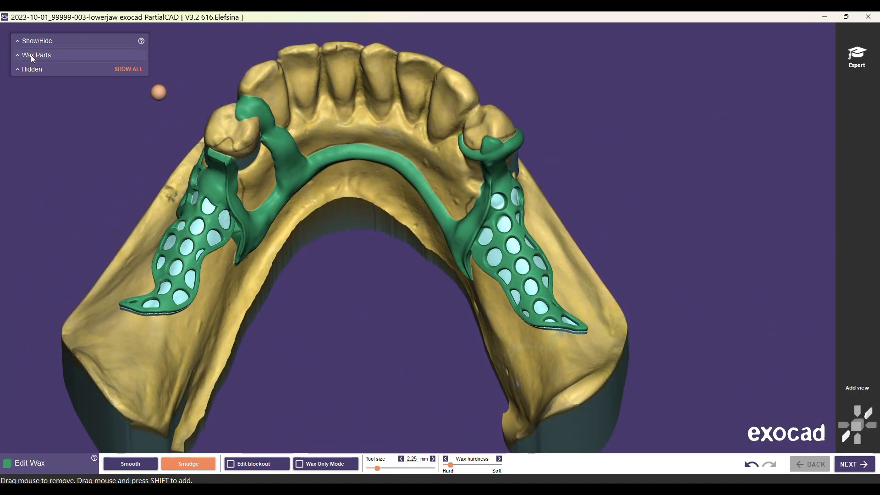
{"action": "left_click", "coordinate": [26, 42]}
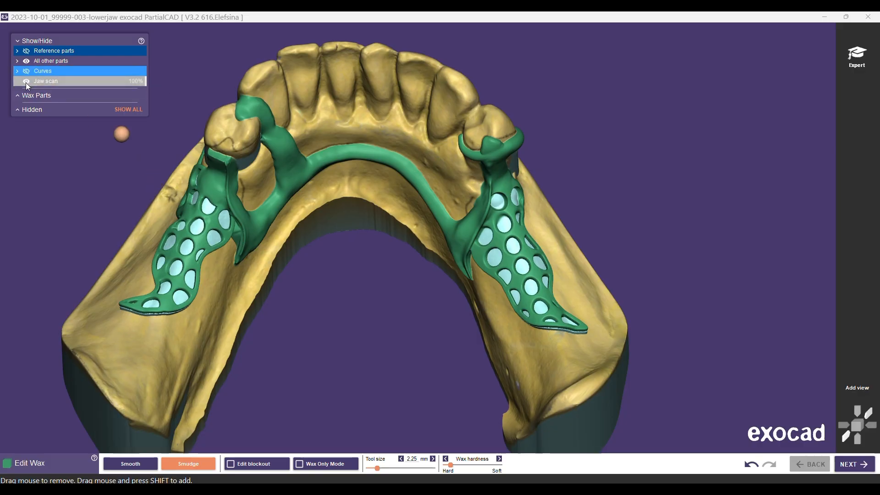
{"action": "scroll", "coordinate": [286, 204], "scroll_direction": "down", "scroll_amount": 2}
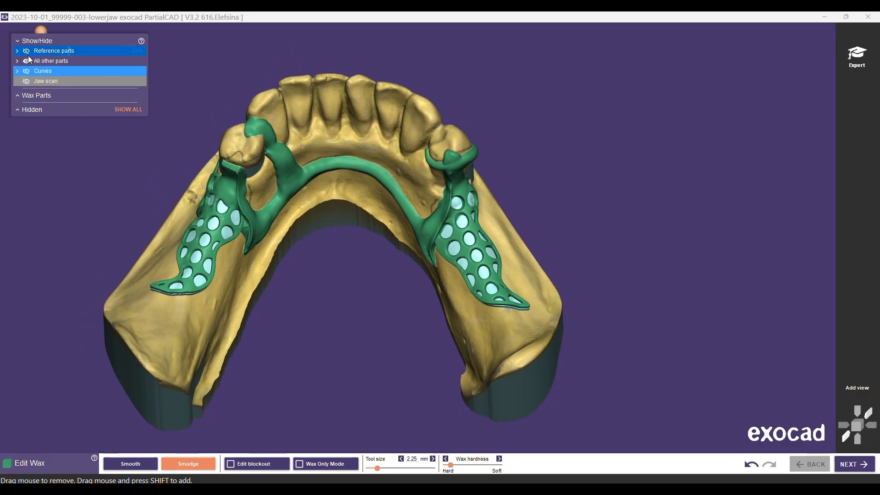
{"action": "left_click", "coordinate": [18, 42]}
{"action": "scroll", "coordinate": [362, 301], "scroll_direction": "down", "scroll_amount": 2}
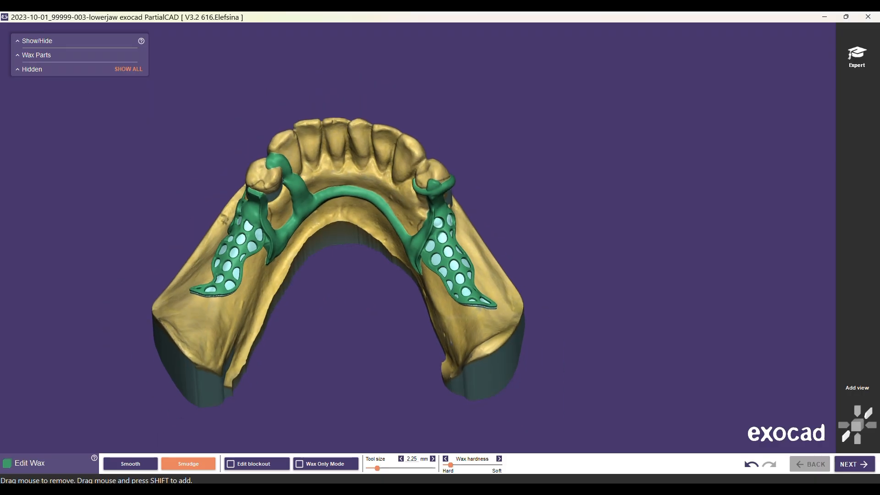
Step: Finish editing the wax and advance to the Build stage
{"action": "scroll", "coordinate": [103, 290], "scroll_direction": "up", "scroll_amount": 1}
{"action": "scroll", "coordinate": [321, 257], "scroll_direction": "up", "scroll_amount": 1}
{"action": "scroll", "coordinate": [339, 192], "scroll_direction": "up", "scroll_amount": 2}
{"action": "mouse_move", "coordinate": [394, 266]}
{"action": "right_mouse_down"}
{"action": "mouse_move", "coordinate": [364, 236]}
{"action": "mouse_move", "coordinate": [415, 208]}
{"action": "mouse_move", "coordinate": [395, 202]}
{"action": "right_mouse_up"}
{"action": "scroll", "coordinate": [494, 264], "scroll_direction": "down", "scroll_amount": 3}
{"action": "mouse_move", "coordinate": [504, 280]}
{"action": "right_mouse_down"}
{"action": "mouse_move", "coordinate": [508, 351]}
{"action": "mouse_move", "coordinate": [507, 277]}
{"action": "right_mouse_up"}
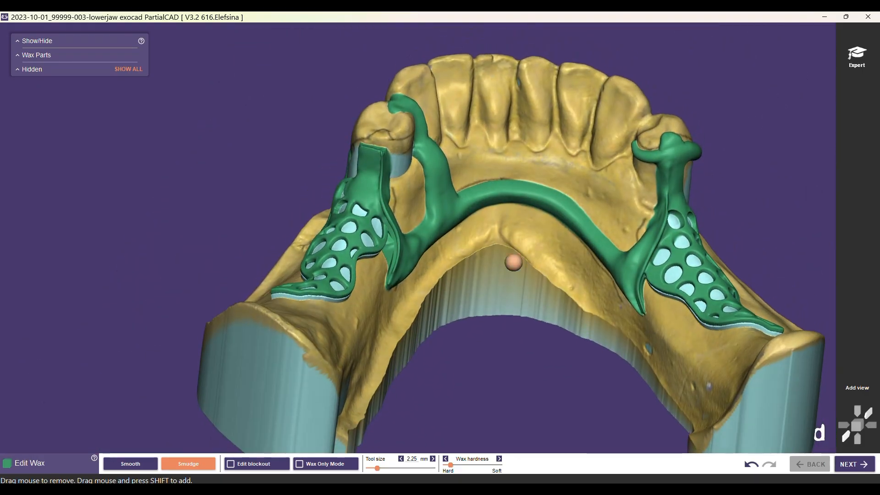
{"action": "scroll", "coordinate": [622, 219], "scroll_direction": "up", "scroll_amount": 3}
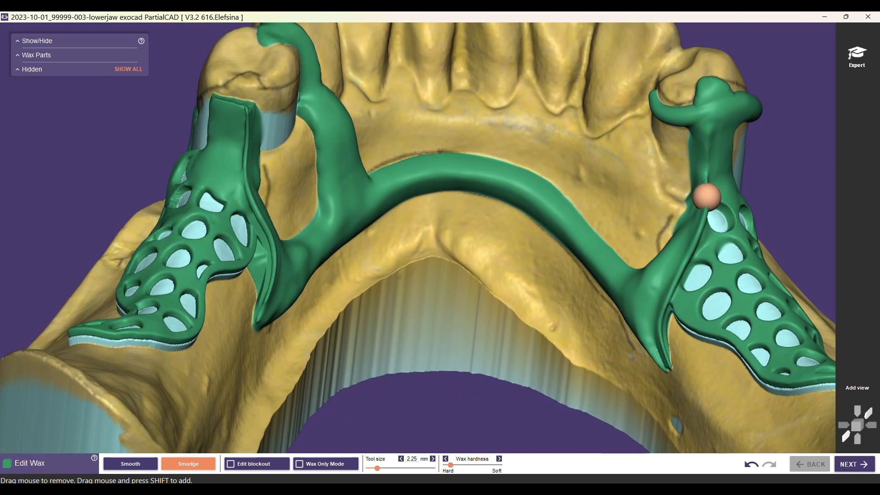
{"action": "left_click", "coordinate": [854, 464]}
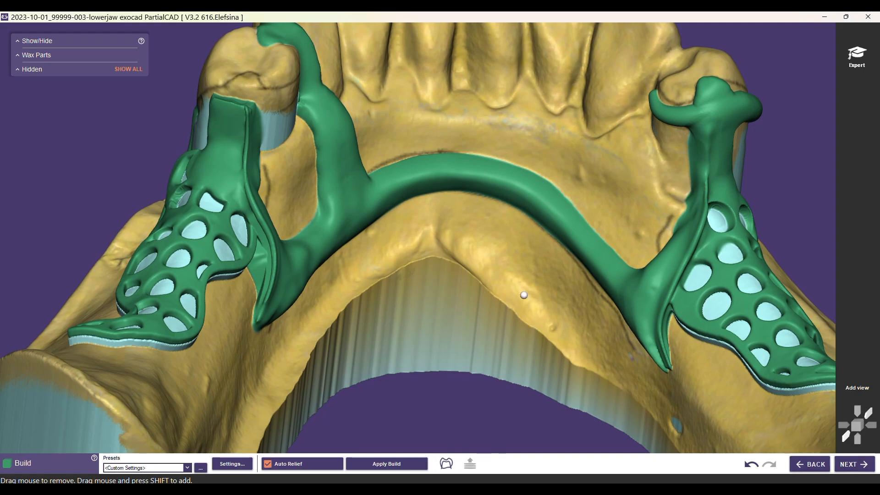
Step: Examine the whole framework on the jaw model from several angles, including the meshes, lingual bar, clasps and minor connectors
{"action": "scroll", "coordinate": [429, 344], "scroll_direction": "down", "scroll_amount": 3}
{"action": "mouse_move", "coordinate": [458, 374]}
{"action": "right_mouse_down"}
{"action": "mouse_move", "coordinate": [465, 390]}
{"action": "mouse_move", "coordinate": [461, 360]}
{"action": "mouse_move", "coordinate": [472, 403]}
{"action": "mouse_move", "coordinate": [492, 392]}
{"action": "mouse_move", "coordinate": [502, 415]}
{"action": "right_mouse_up"}
{"action": "scroll", "coordinate": [499, 334], "scroll_direction": "down", "scroll_amount": 2}
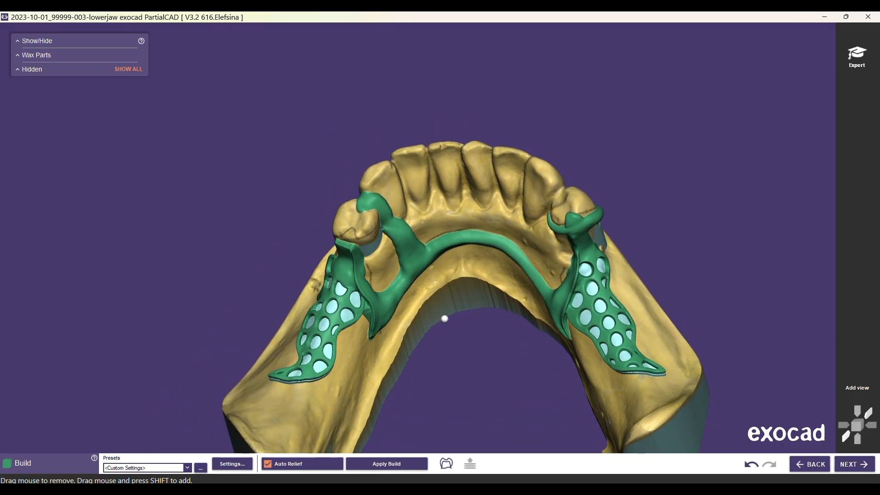
{"action": "mouse_move", "coordinate": [452, 375]}
{"action": "right_mouse_down"}
{"action": "mouse_move", "coordinate": [404, 390]}
{"action": "mouse_move", "coordinate": [354, 322]}
{"action": "right_mouse_up"}
{"action": "mouse_move", "coordinate": [515, 359]}
{"action": "right_mouse_down"}
{"action": "mouse_move", "coordinate": [639, 329]}
{"action": "mouse_move", "coordinate": [526, 256]}
{"action": "right_mouse_up"}
{"action": "right_click_drag", "start_coordinate": [440, 381], "coordinate": [498, 277]}
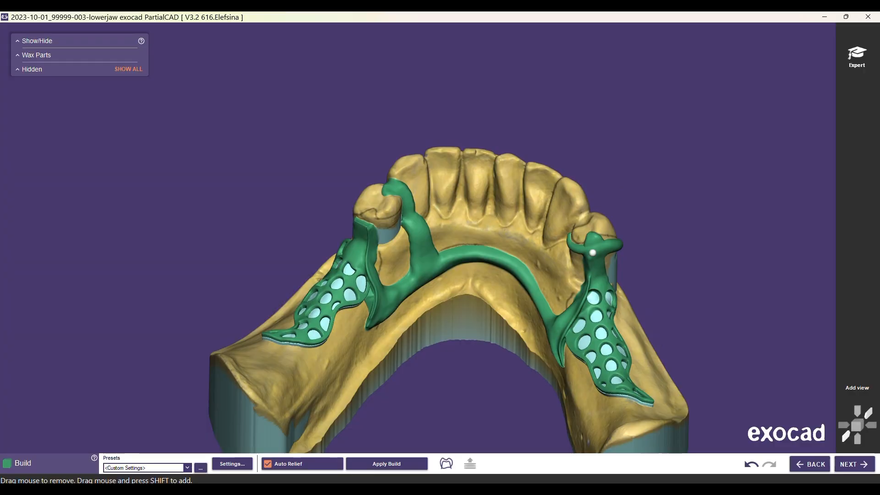
{"action": "middle_click_drag", "start_coordinate": [464, 389], "coordinate": [460, 332]}
{"action": "right_click_drag", "start_coordinate": [464, 397], "coordinate": [461, 367]}
{"action": "scroll", "coordinate": [359, 315], "scroll_direction": "up", "scroll_amount": 6}
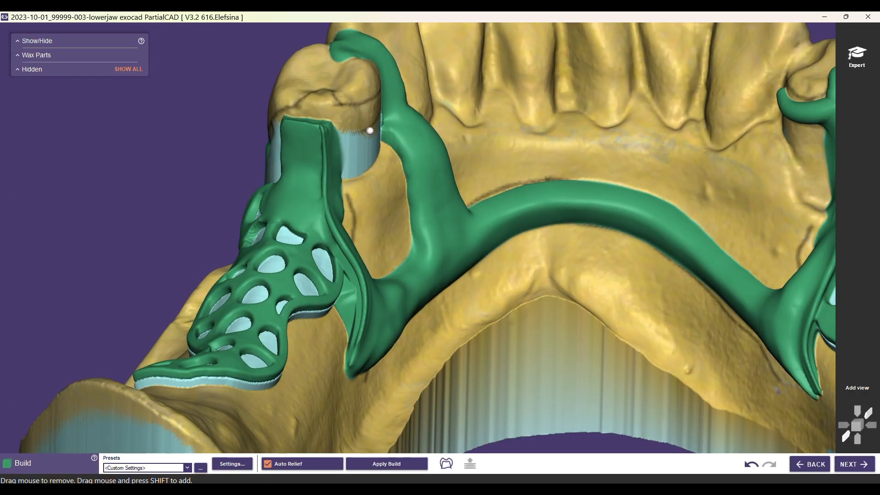
{"action": "scroll", "coordinate": [590, 261], "scroll_direction": "down", "scroll_amount": 3}
{"action": "middle_click_drag", "start_coordinate": [619, 352], "coordinate": [516, 304]}
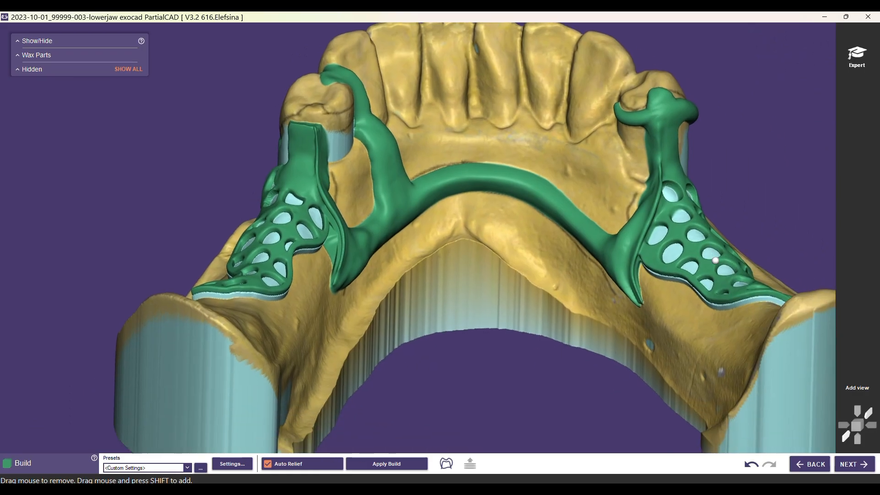
{"action": "scroll", "coordinate": [585, 238], "scroll_direction": "down", "scroll_amount": 4}
{"action": "right_click_drag", "start_coordinate": [565, 267], "coordinate": [557, 300]}
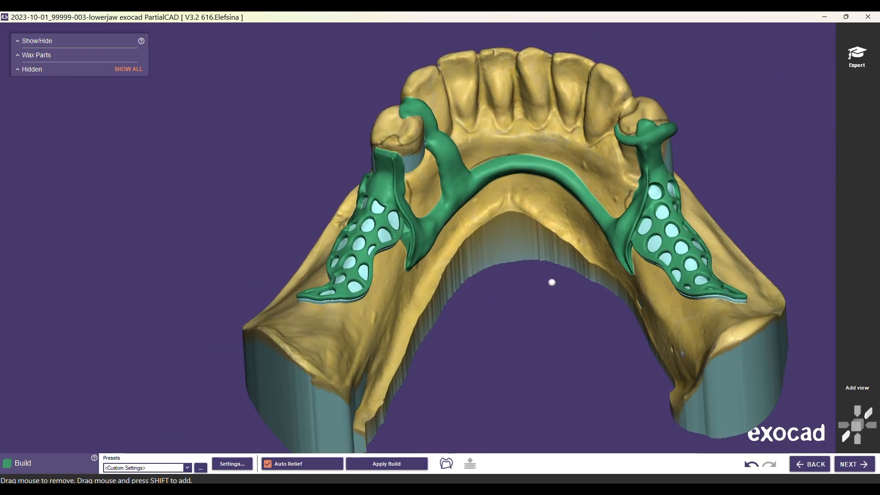
{"action": "middle_click_drag", "start_coordinate": [557, 300], "coordinate": [524, 319]}
{"action": "middle_click_drag", "start_coordinate": [711, 252], "coordinate": [710, 253]}
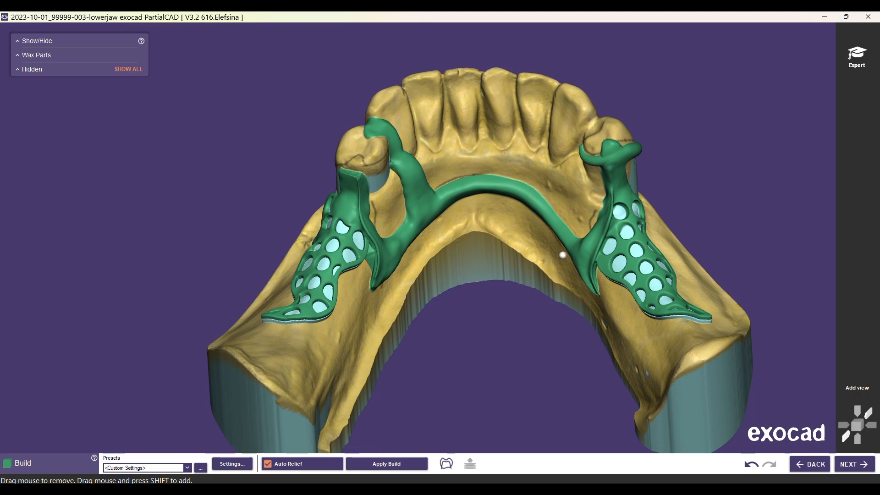